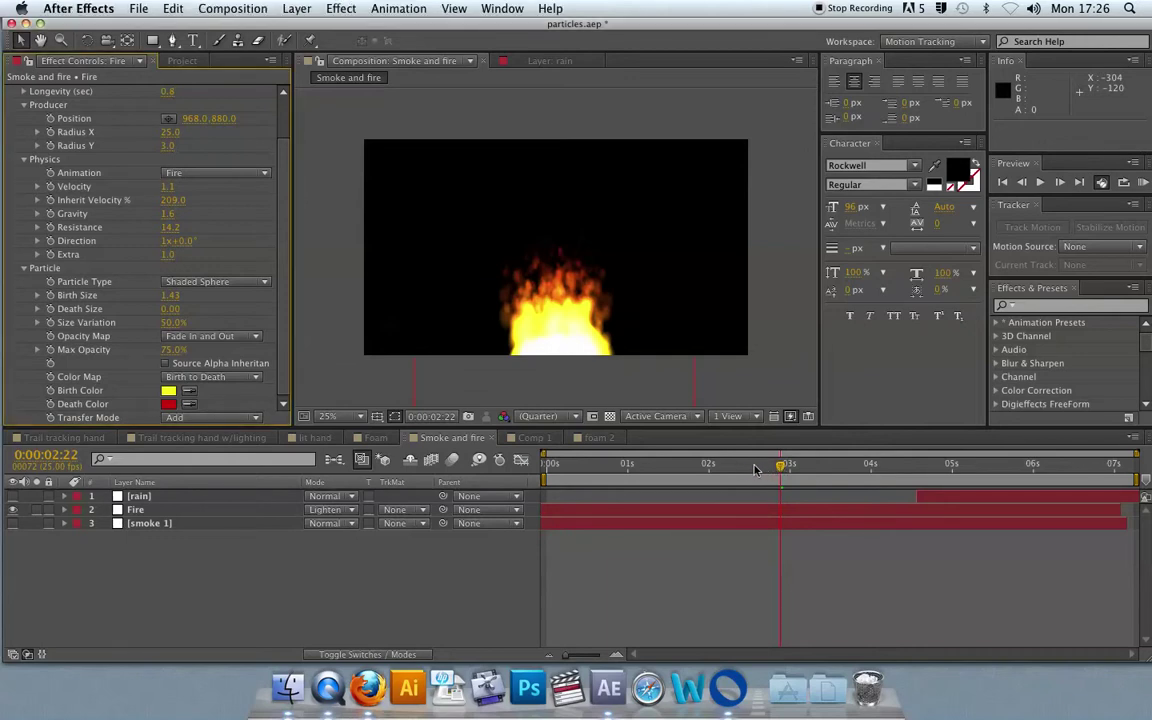
- Rewind the Smoke and fire comp and RAM-preview the rain, fire and smoke to 0:00:05:11
{"action": "left_click_drag", "start_coordinate": [780, 466], "coordinate": [438, 462]}
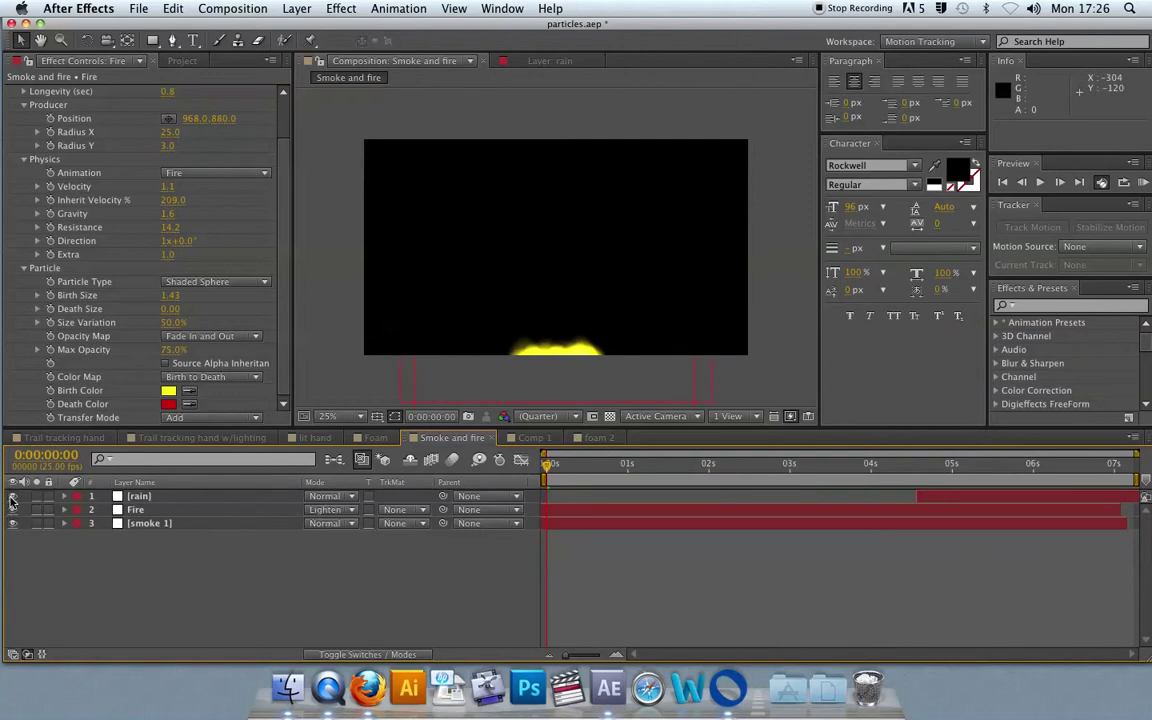
{"action": "scroll", "coordinate": [105, 200], "scroll_direction": "up", "scroll_amount": 3}
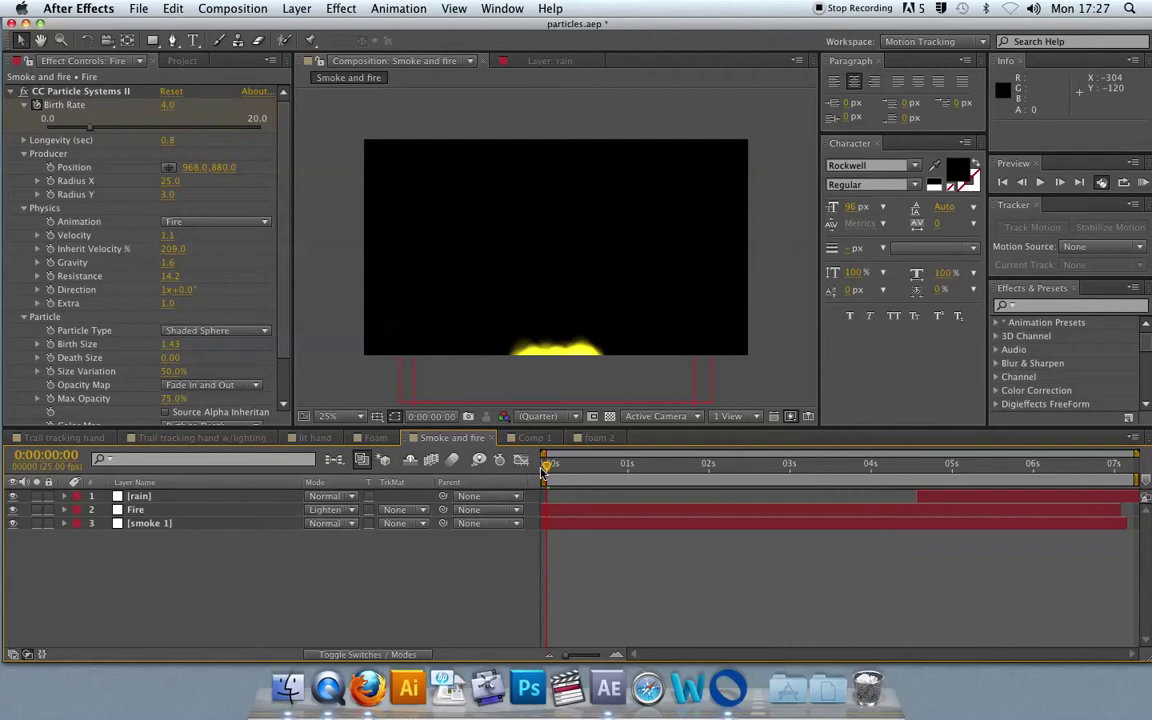
{"action": "key", "text": "KP_0"}
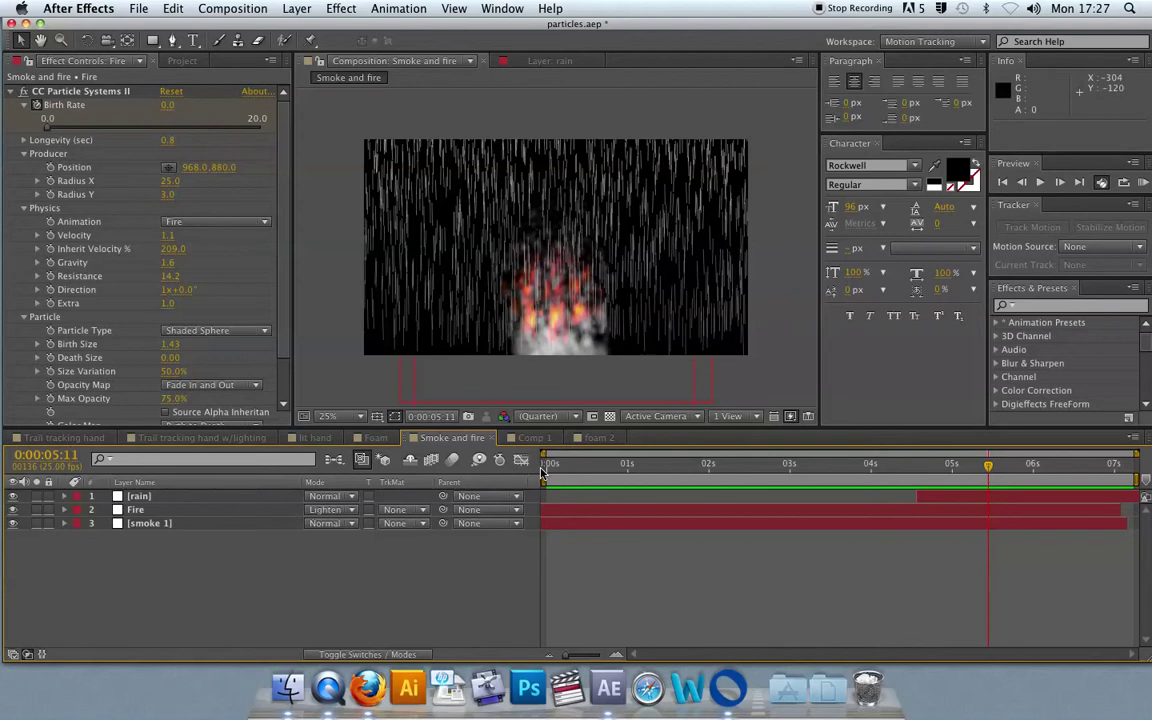
- Hide the rain, Fire and smoke 1 layers
{"action": "left_click", "coordinate": [13, 496]}
{"action": "left_click", "coordinate": [13, 510]}
{"action": "left_click", "coordinate": [13, 523]}
- Create a new white 1920×1080 solid layer named 'simple particles'
{"action": "right_click", "coordinate": [193, 571]}
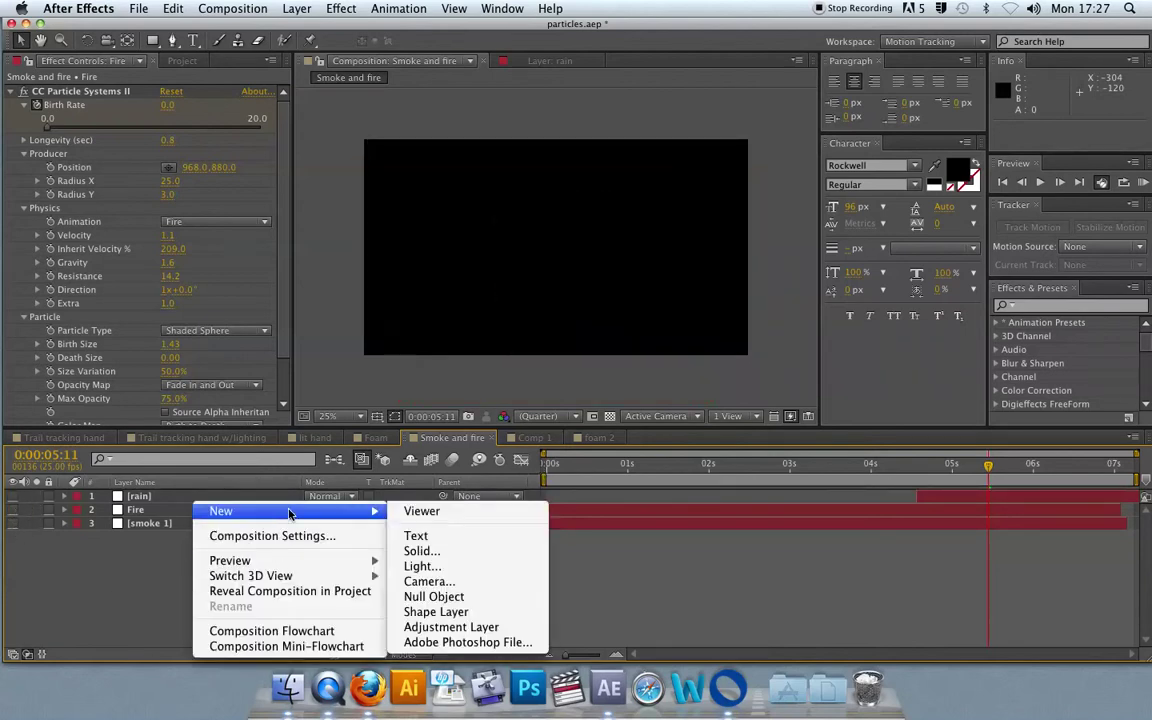
{"action": "left_click", "coordinate": [139, 570]}
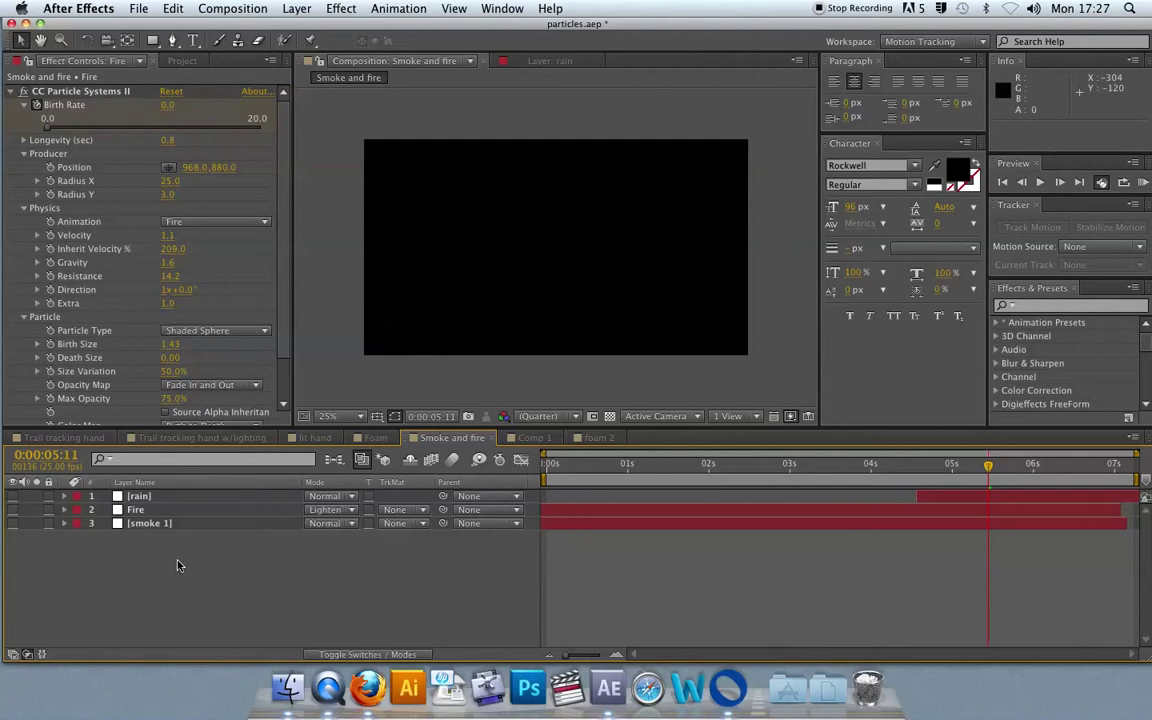
{"action": "right_click", "coordinate": [162, 563]}
{"action": "mouse_move", "coordinate": [245, 514]}
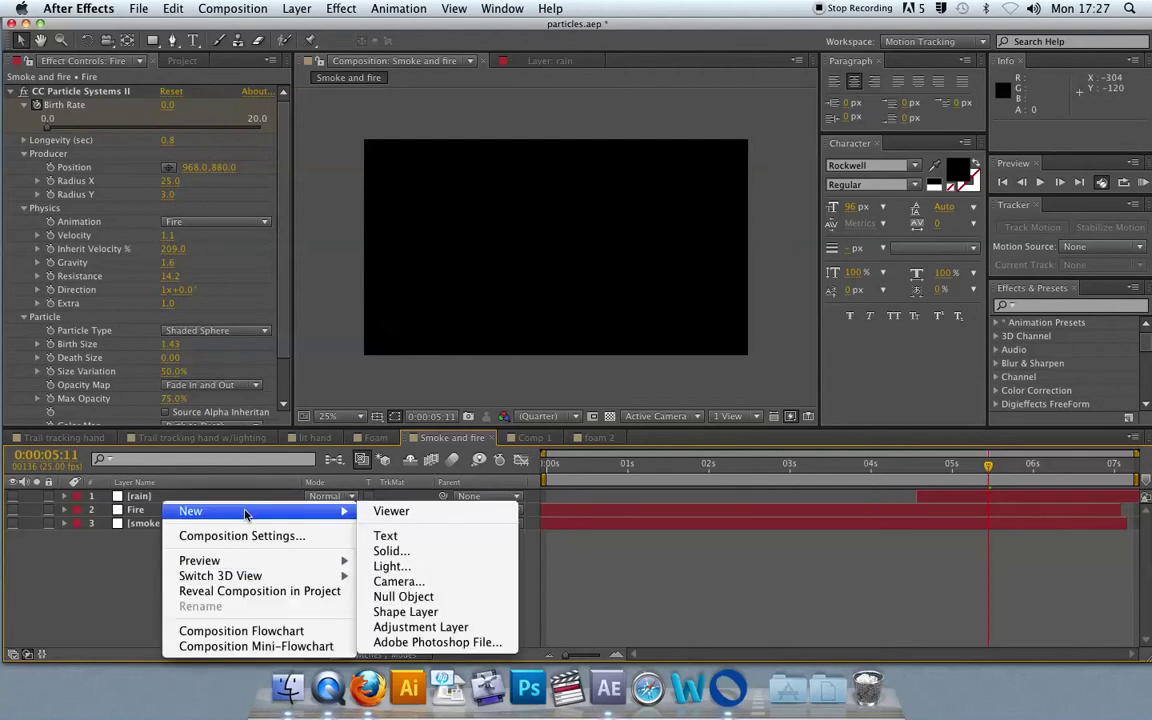
{"action": "left_click", "coordinate": [388, 551]}
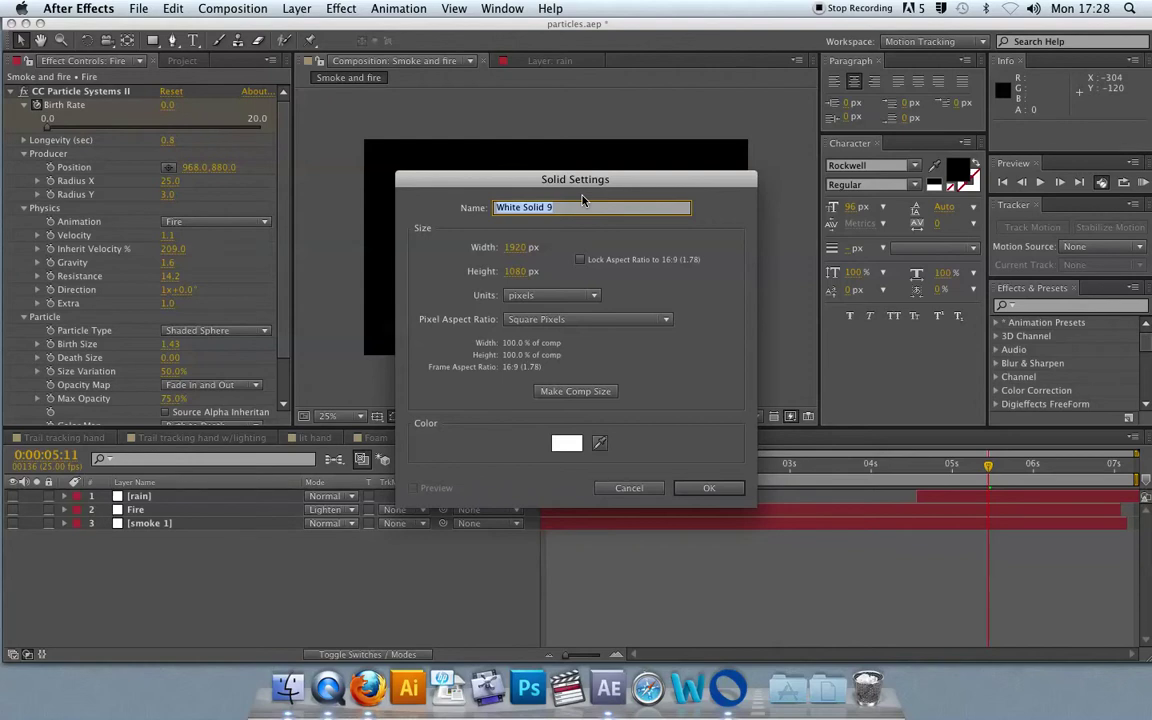
{"action": "type", "text": "simple particles"}
{"action": "left_click", "coordinate": [708, 490]}
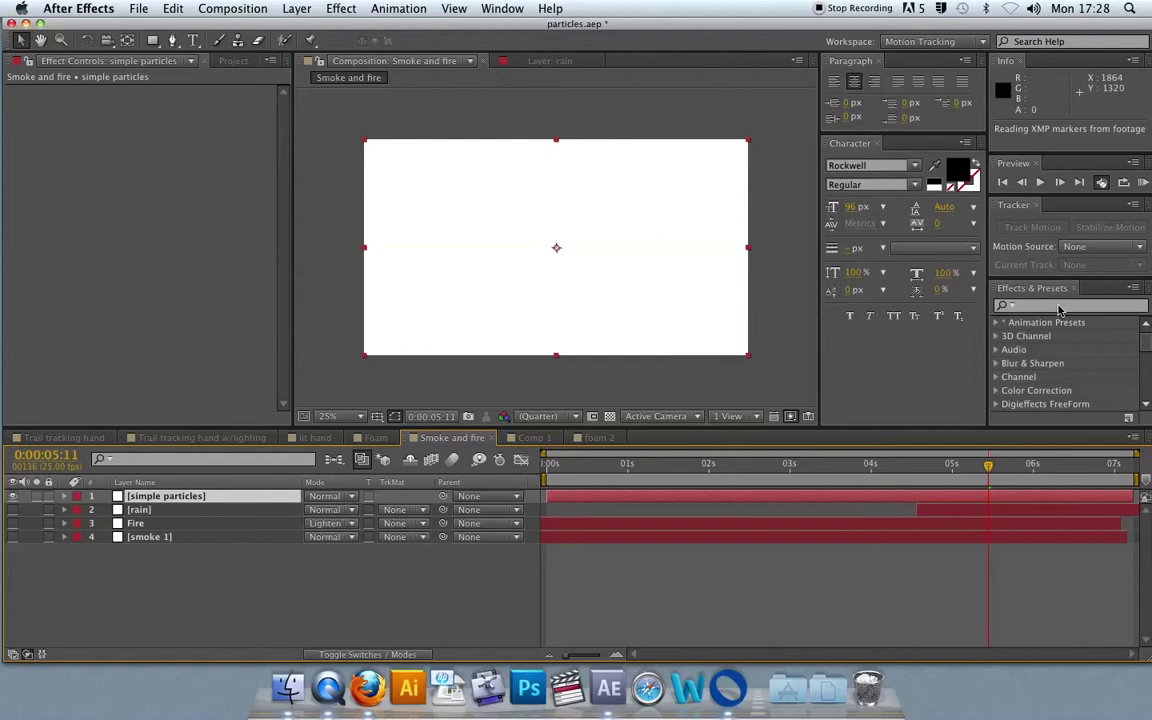
- Find 'cc part' in Effects & Presets and apply CC Particle Systems II to the solid
{"action": "left_click", "coordinate": [1058, 307]}
{"action": "type", "text": "cc part"}
{"action": "left_click", "coordinate": [1081, 338]}
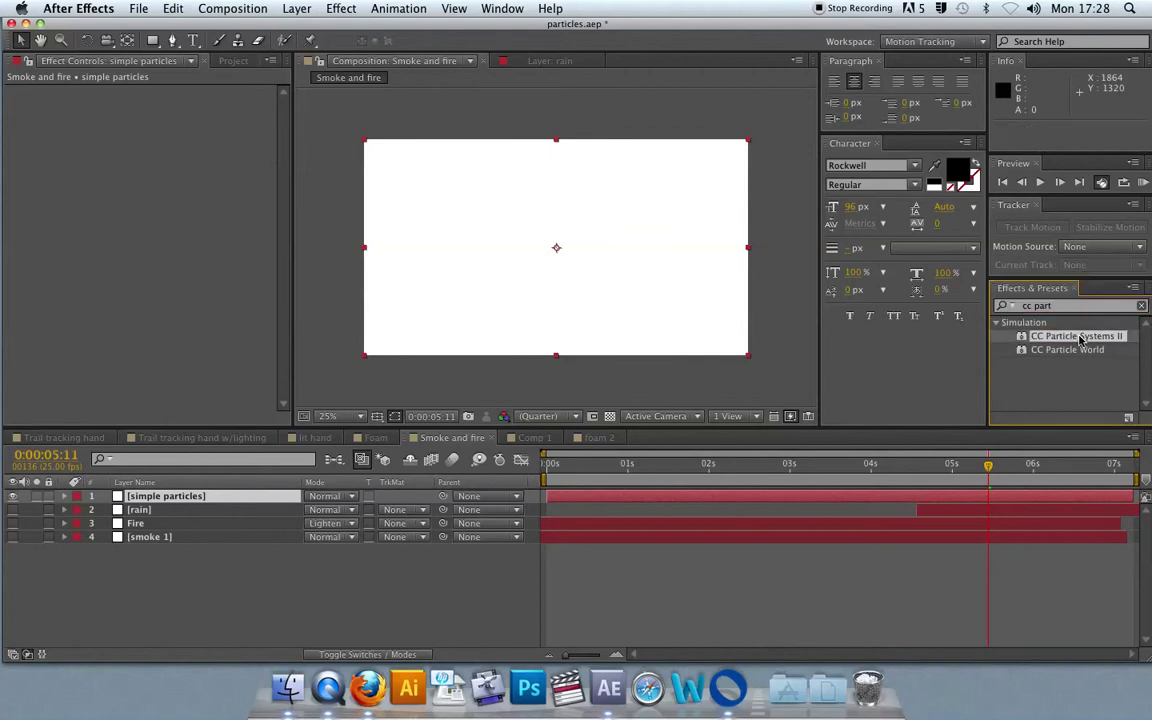
{"action": "left_click_drag", "start_coordinate": [1089, 340], "coordinate": [655, 265]}
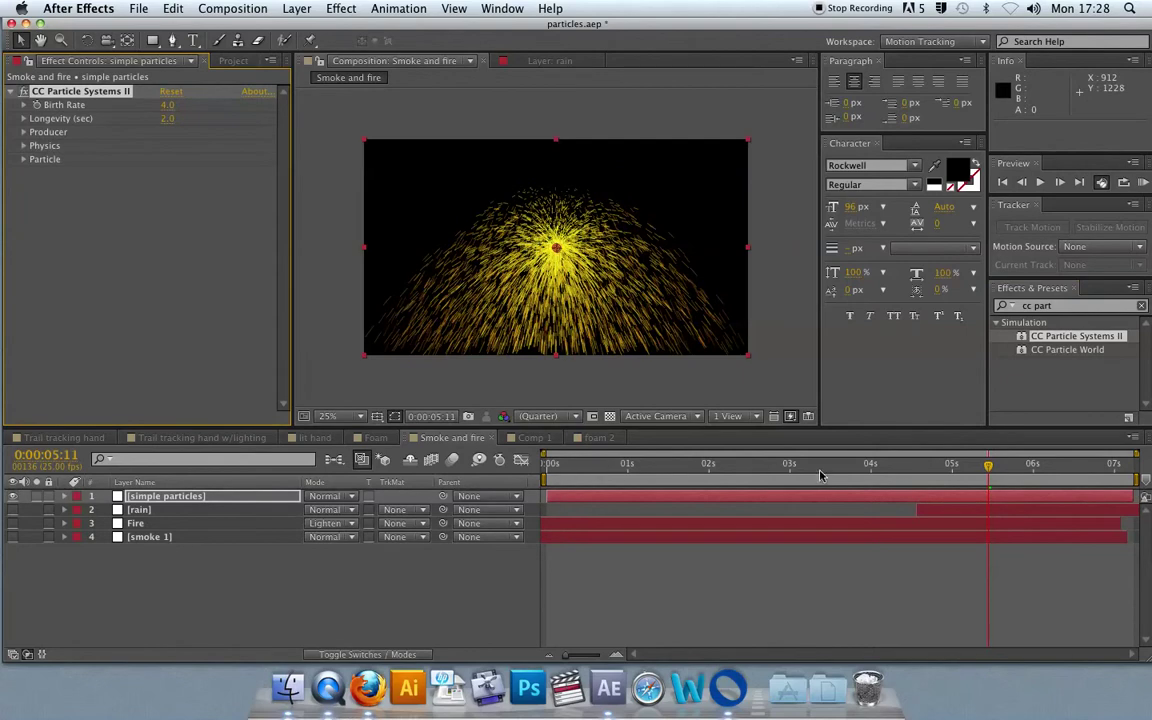
- Preview the default yellow particle burst from the start
{"action": "left_click", "coordinate": [573, 463]}
{"action": "key", "text": "Home"}
{"action": "key", "text": "space"}
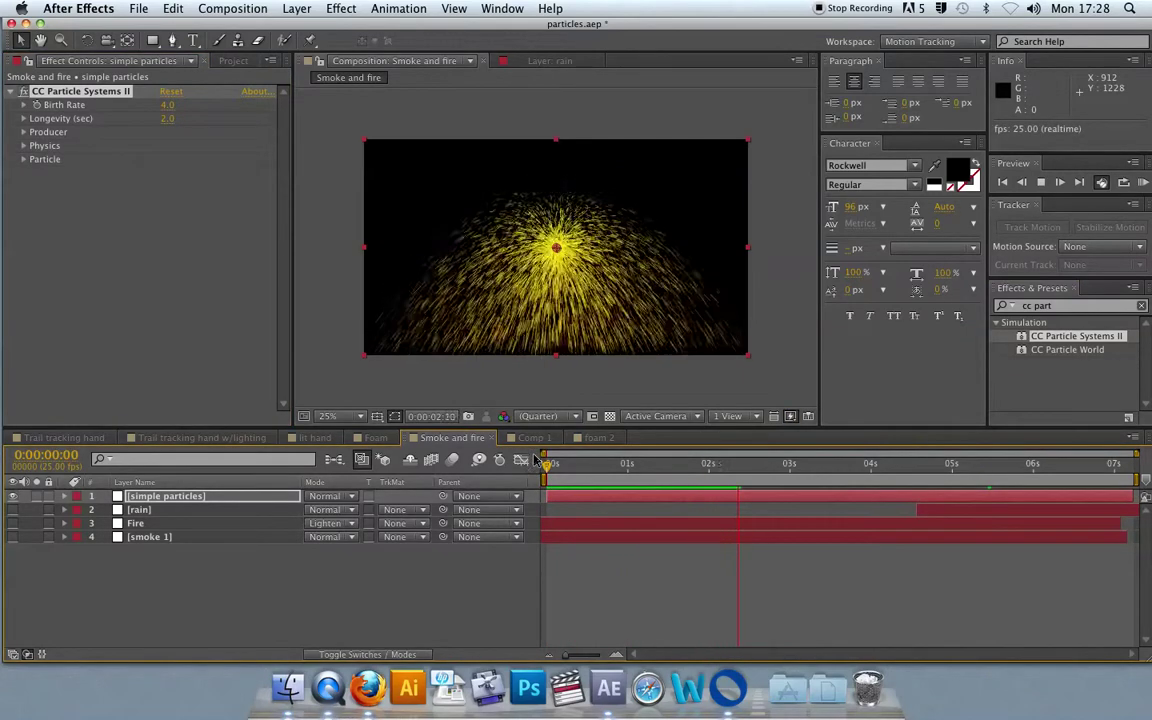
{"action": "key", "text": "space"}
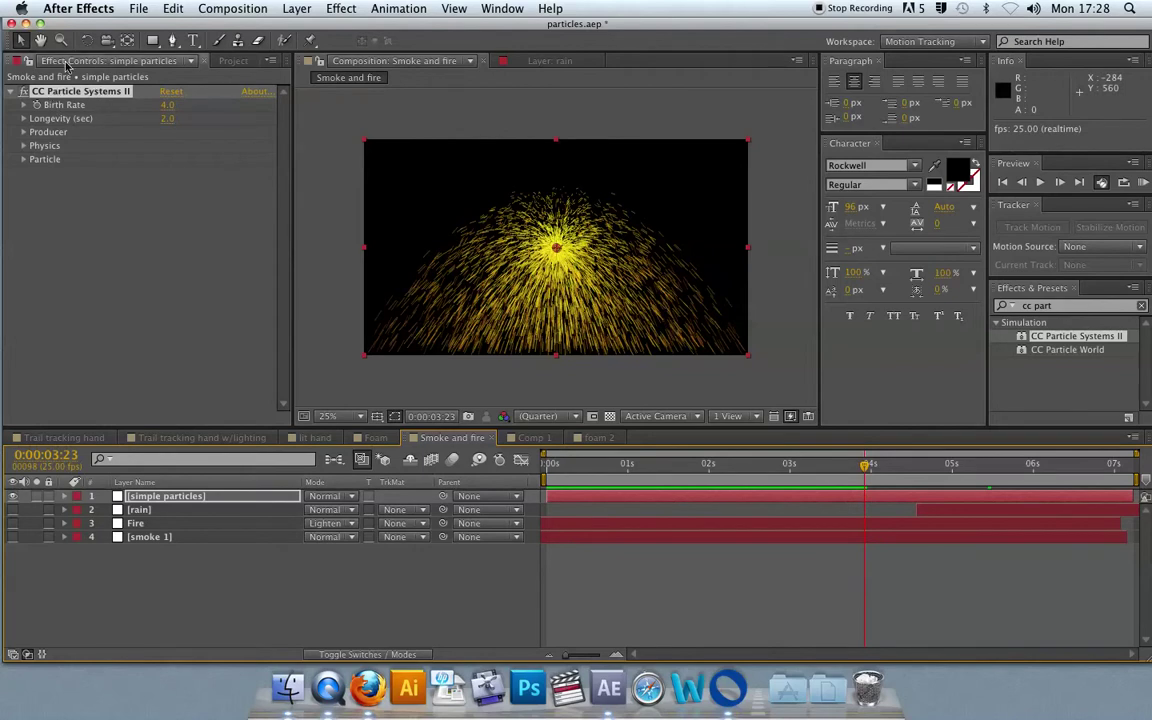
- Expand the simple particles layer's CC Particle Systems II properties in the timeline
{"action": "left_click", "coordinate": [64, 496]}
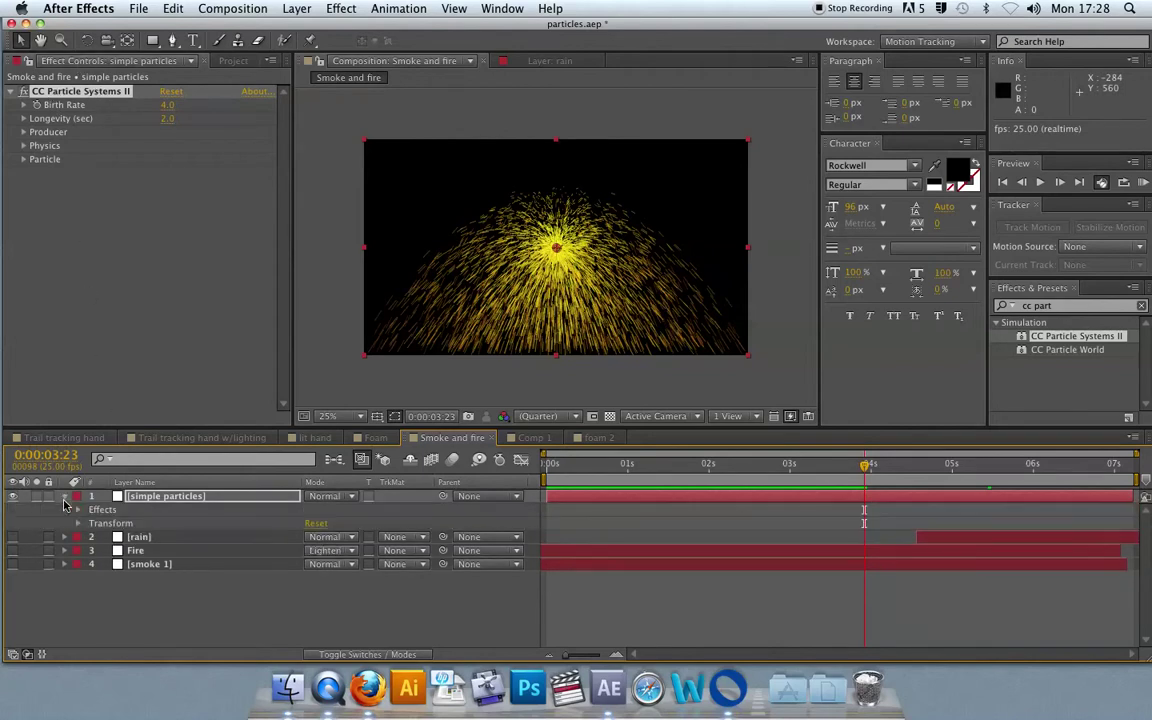
{"action": "left_click", "coordinate": [77, 510]}
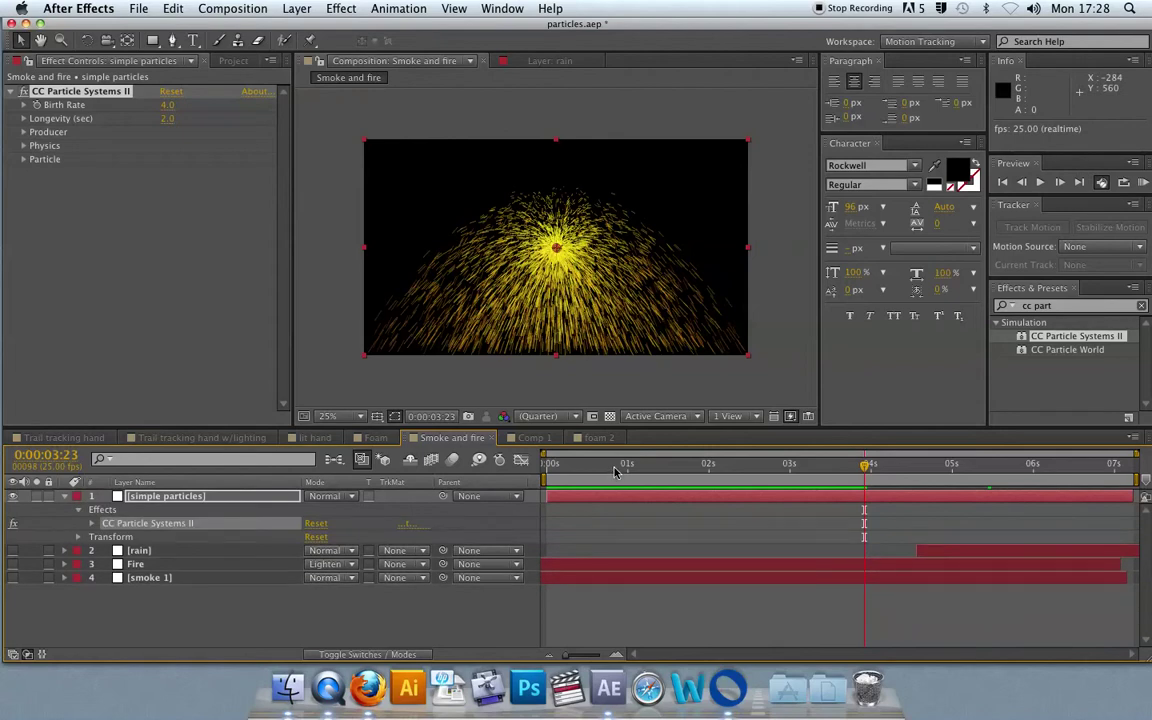
{"action": "left_click", "coordinate": [92, 524]}
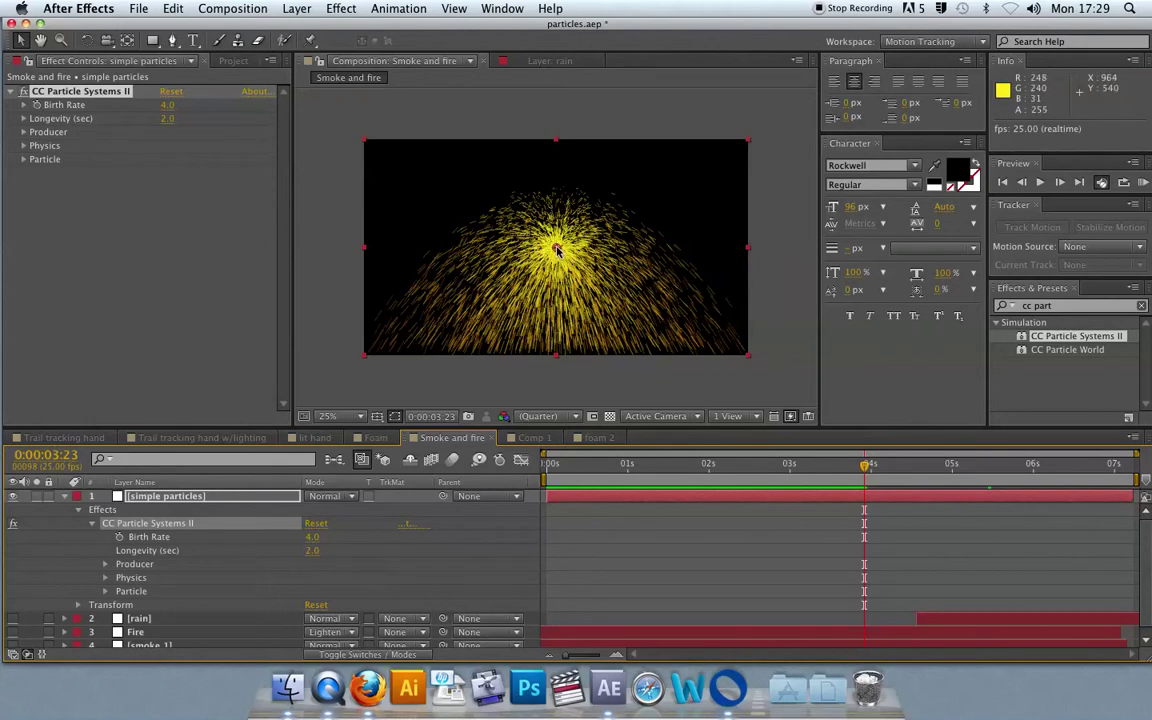
- Drag the emitter to 800, 432 and reveal the Producer settings
{"action": "left_click_drag", "start_coordinate": [556, 250], "coordinate": [450, 206]}
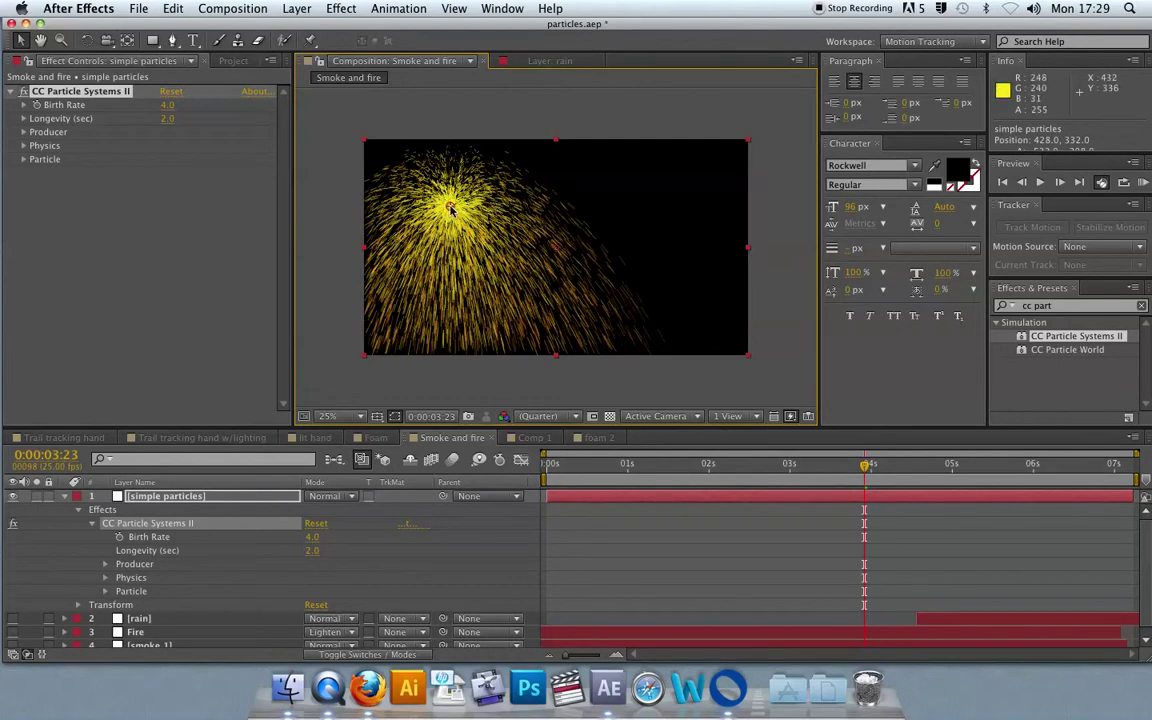
{"action": "left_click_drag", "start_coordinate": [450, 206], "coordinate": [523, 228]}
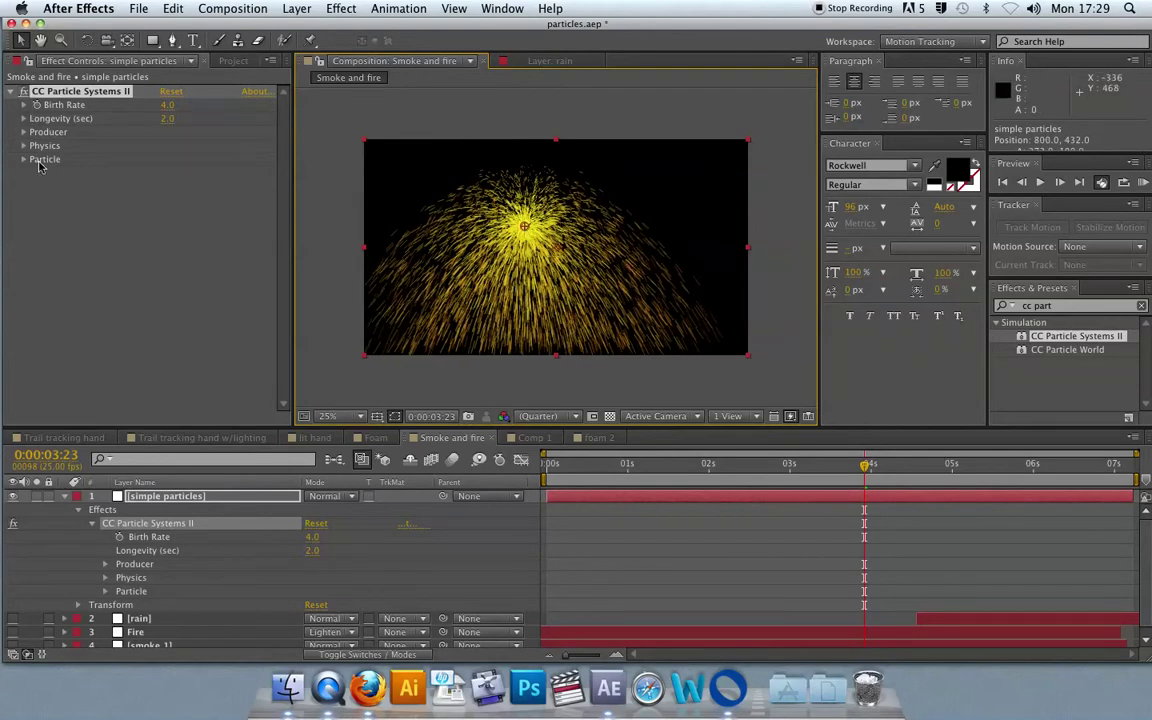
{"action": "left_click", "coordinate": [24, 132]}
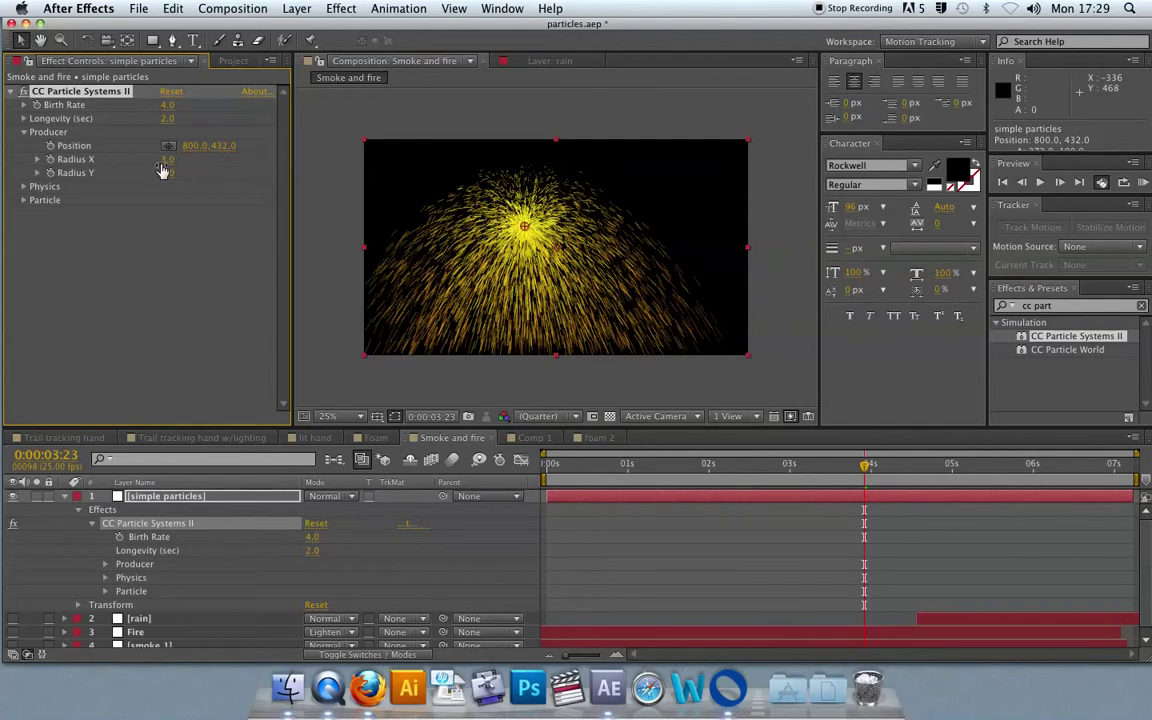
- Set Radius X 128, Radius Y 0, move the producer to 832, -52, and preview
{"action": "left_click_drag", "start_coordinate": [166, 159], "coordinate": [282, 170]}
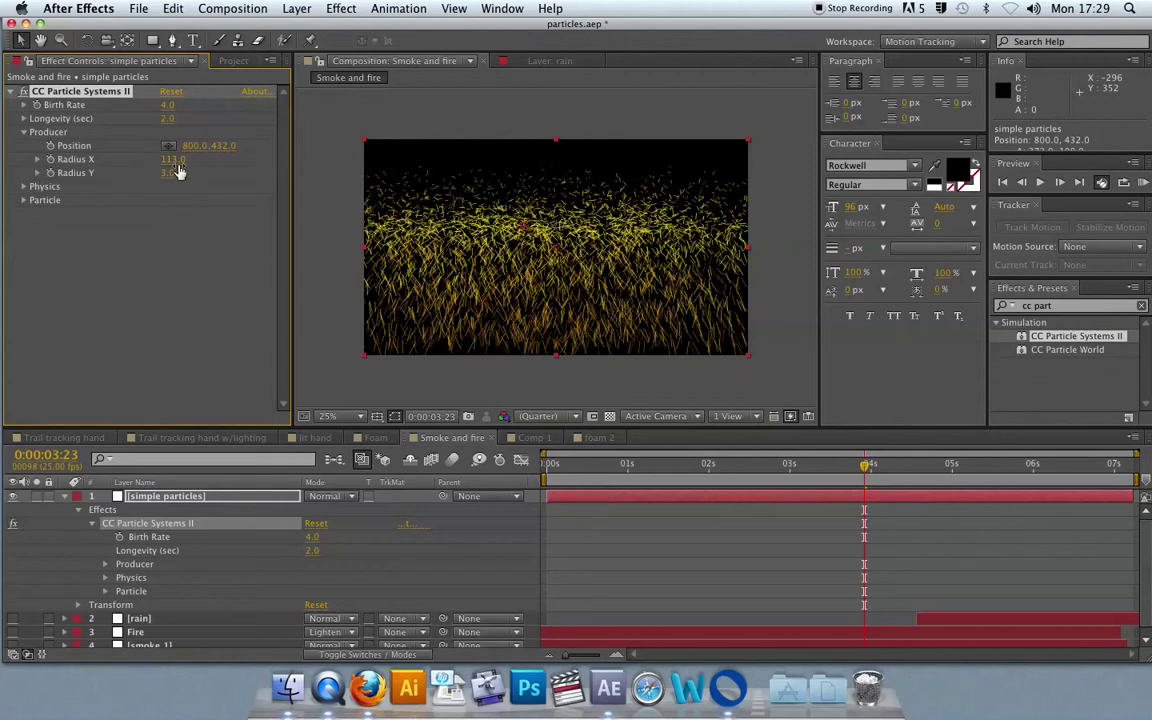
{"action": "mouse_move", "coordinate": [166, 158]}
{"action": "left_mouse_down"}
{"action": "mouse_move", "coordinate": [173, 152]}
{"action": "mouse_move", "coordinate": [160, 173]}
{"action": "left_mouse_up"}
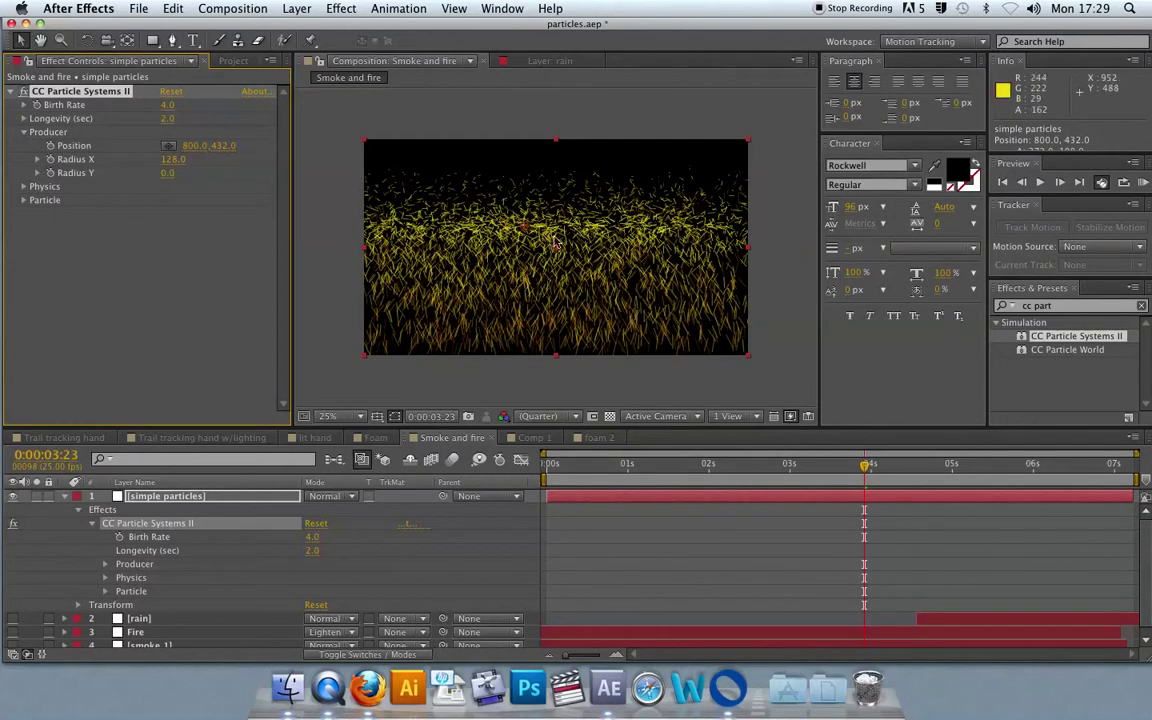
{"action": "left_click_drag", "start_coordinate": [525, 232], "coordinate": [532, 132]}
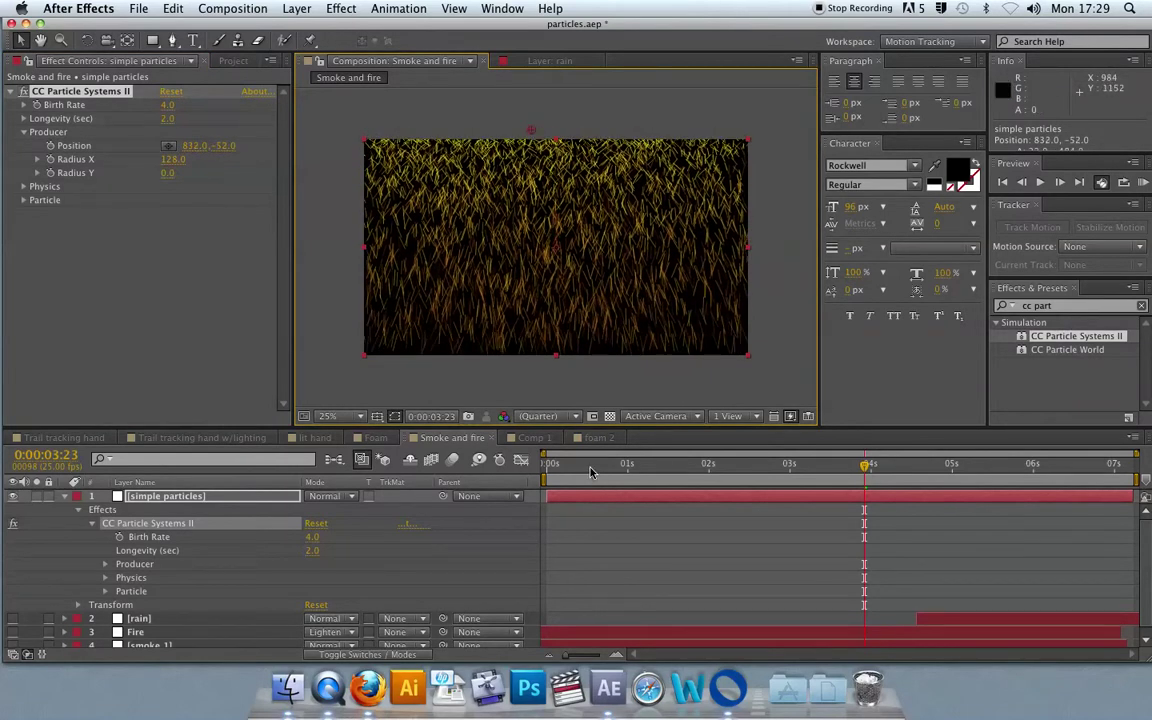
{"action": "left_click", "coordinate": [553, 466]}
{"action": "key", "text": "space"}
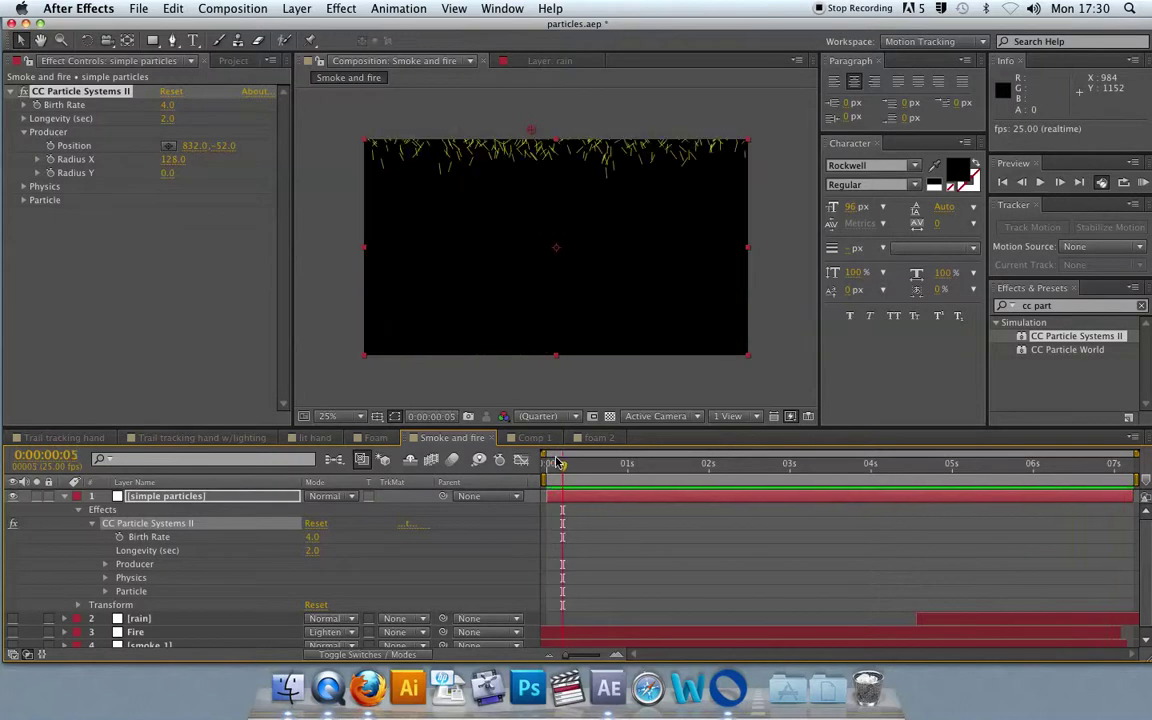
{"action": "key", "text": "space"}
{"action": "left_click_drag", "start_coordinate": [560, 463], "coordinate": [605, 463]}
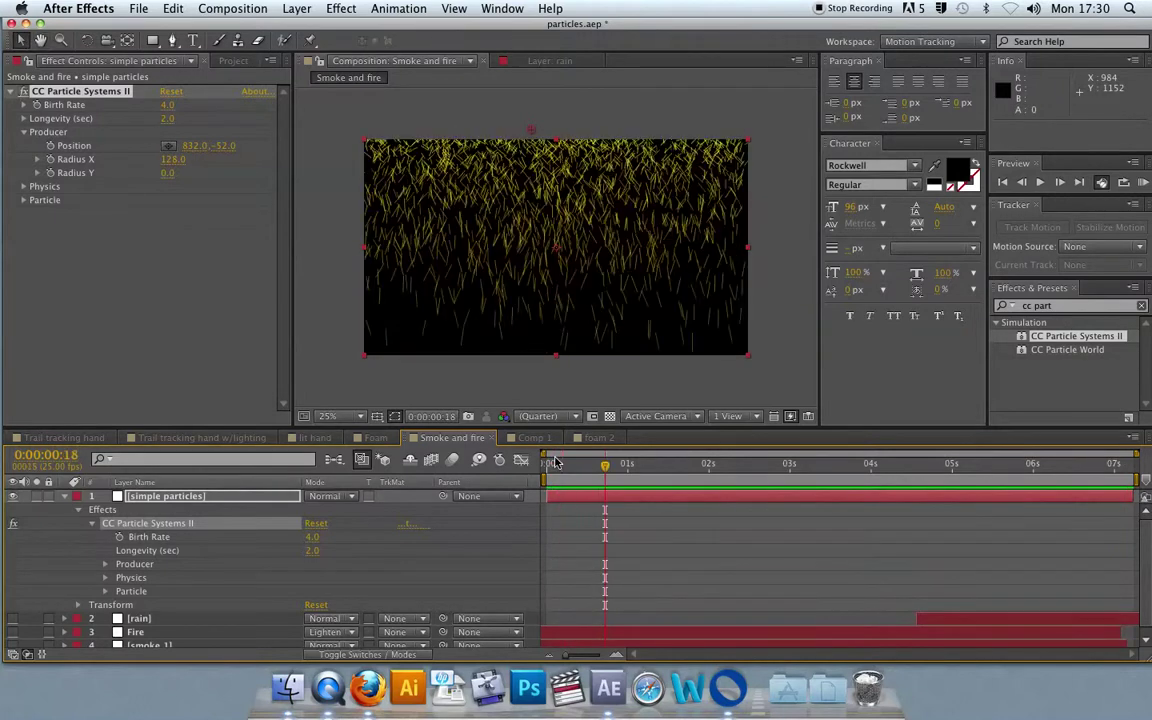
- Adjust Longevity (sec) with repeated previews until it settles at 1.9 seconds
{"action": "left_click", "coordinate": [25, 119]}
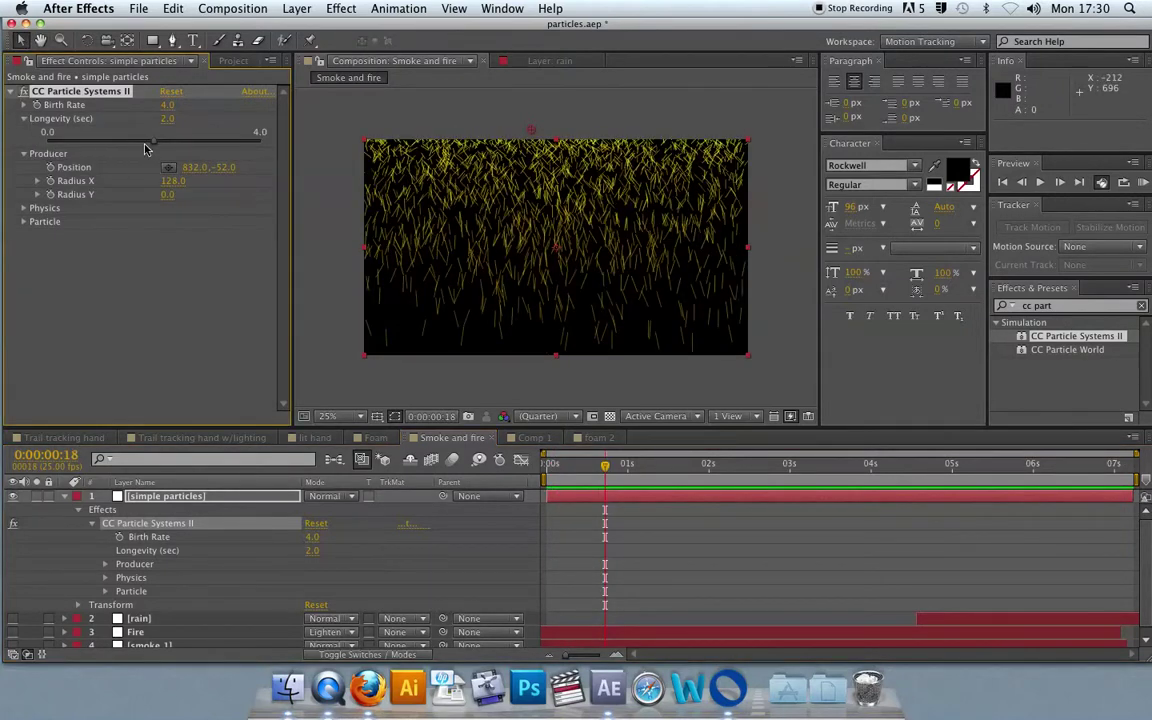
{"action": "left_click_drag", "start_coordinate": [150, 145], "coordinate": [84, 148]}
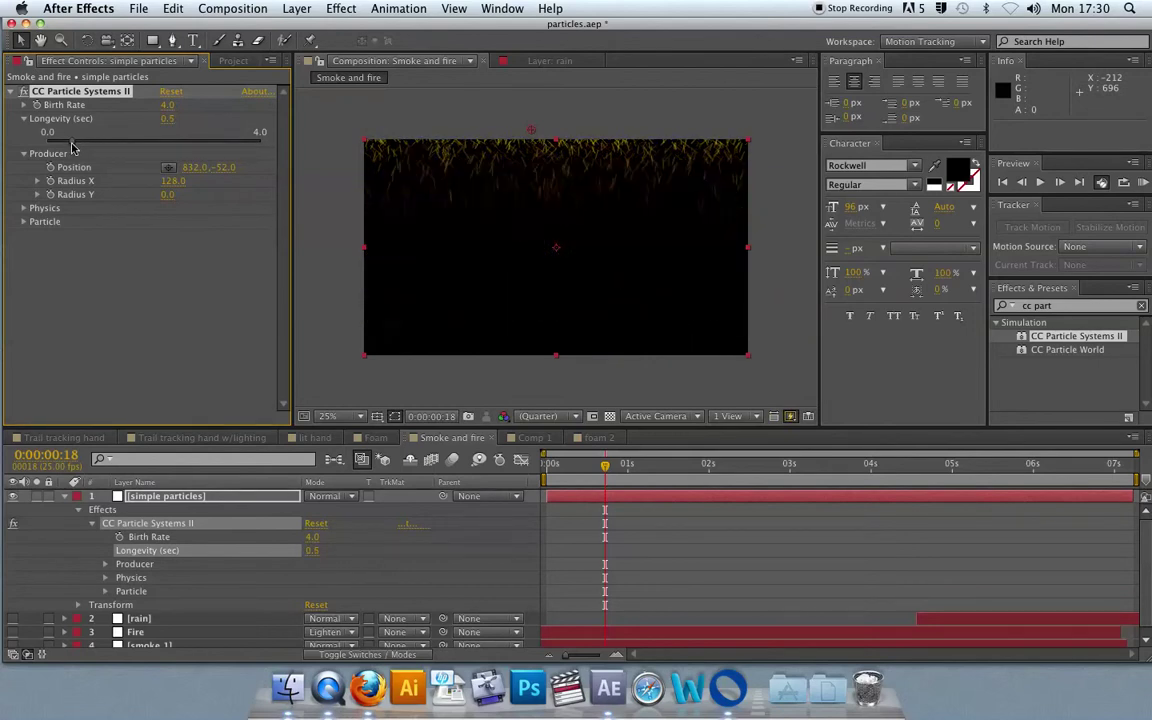
{"action": "key", "text": "space"}
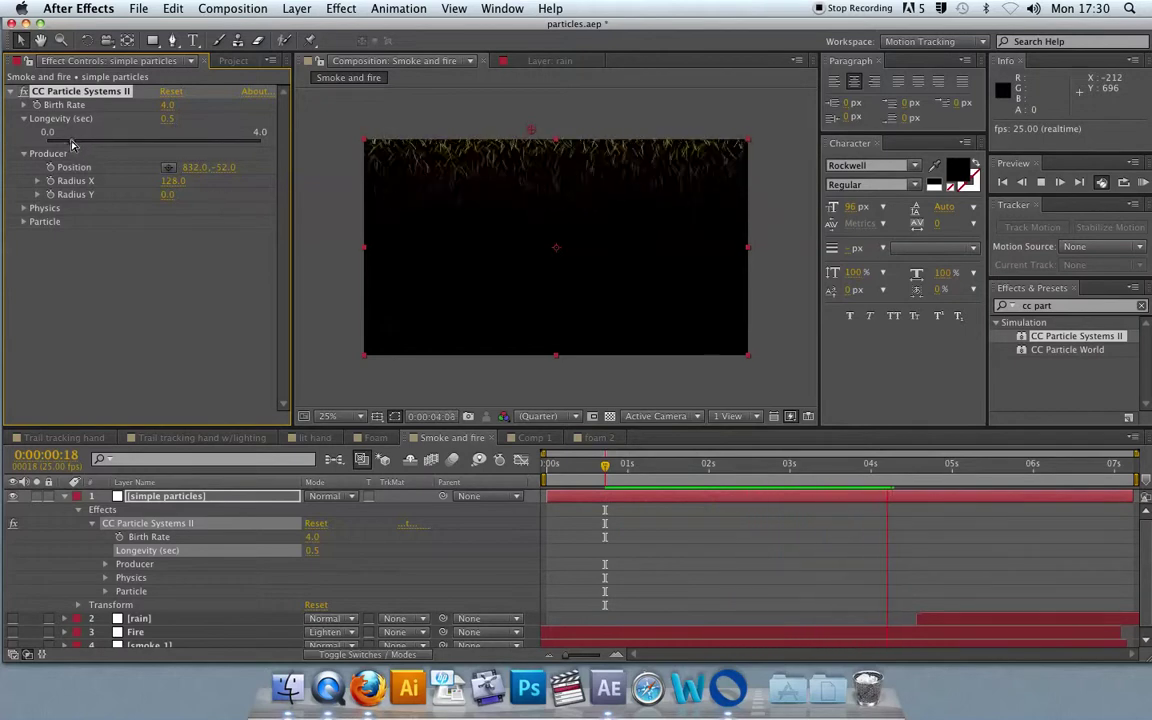
{"action": "left_click_drag", "start_coordinate": [72, 145], "coordinate": [152, 148]}
{"action": "key", "text": "space"}
{"action": "key", "text": "space"}
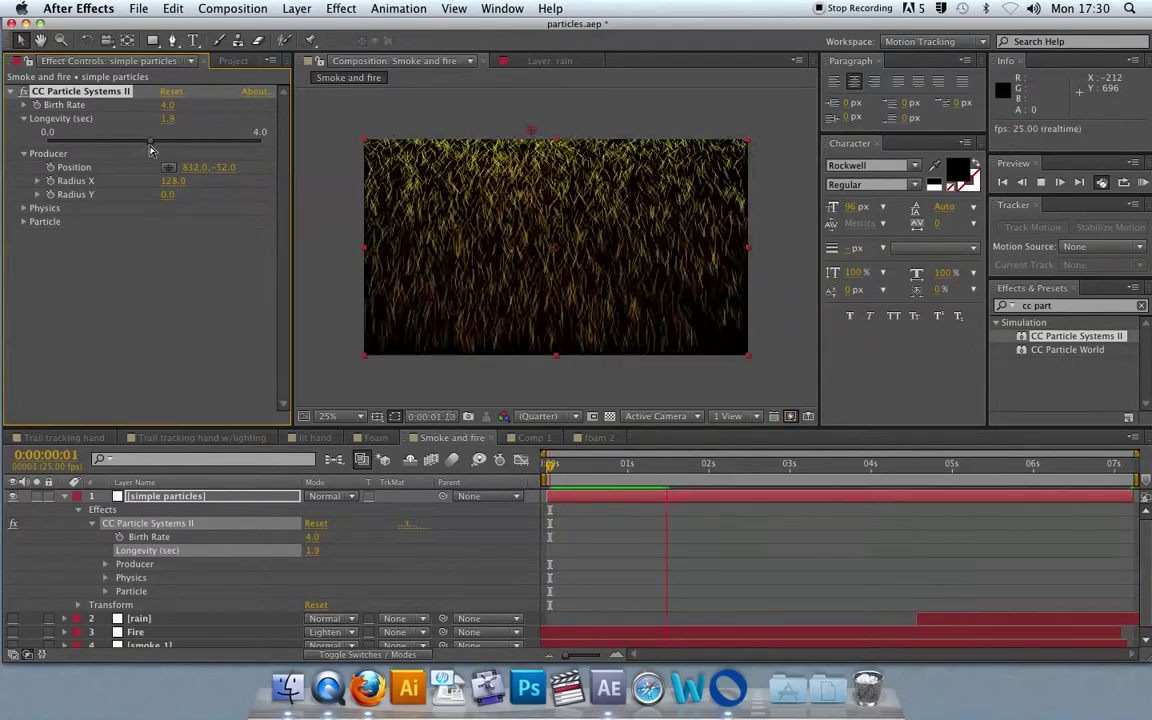
{"action": "key", "text": "space"}
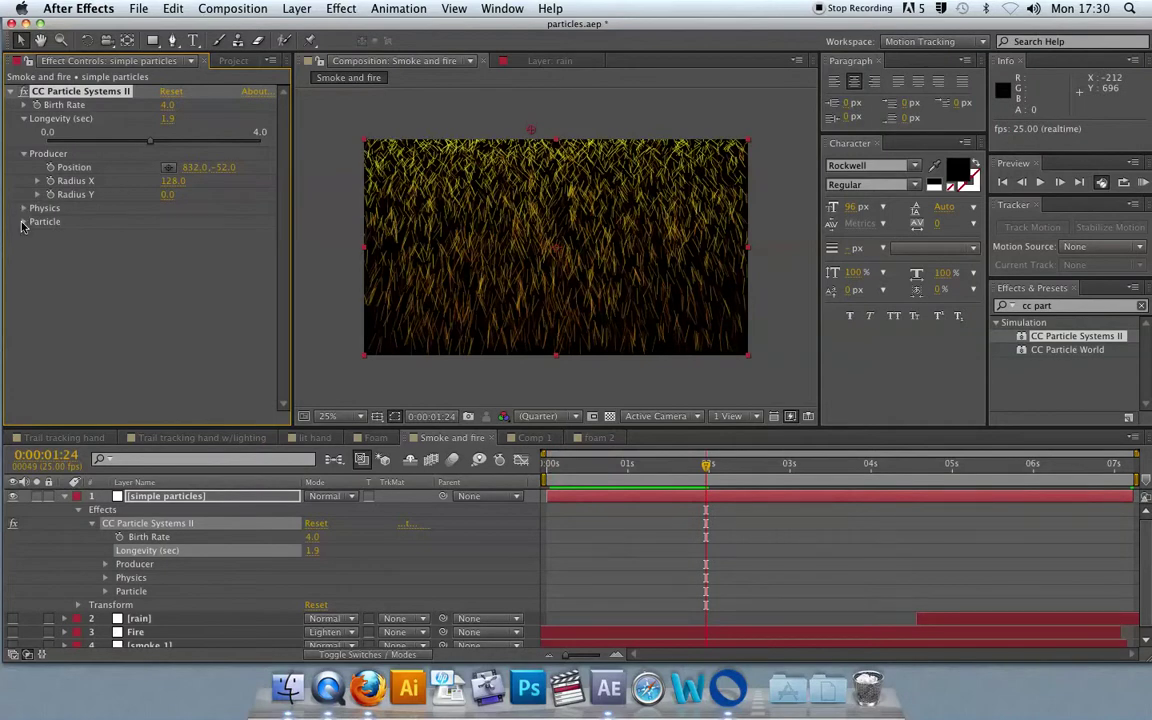
{"action": "left_click", "coordinate": [24, 222]}
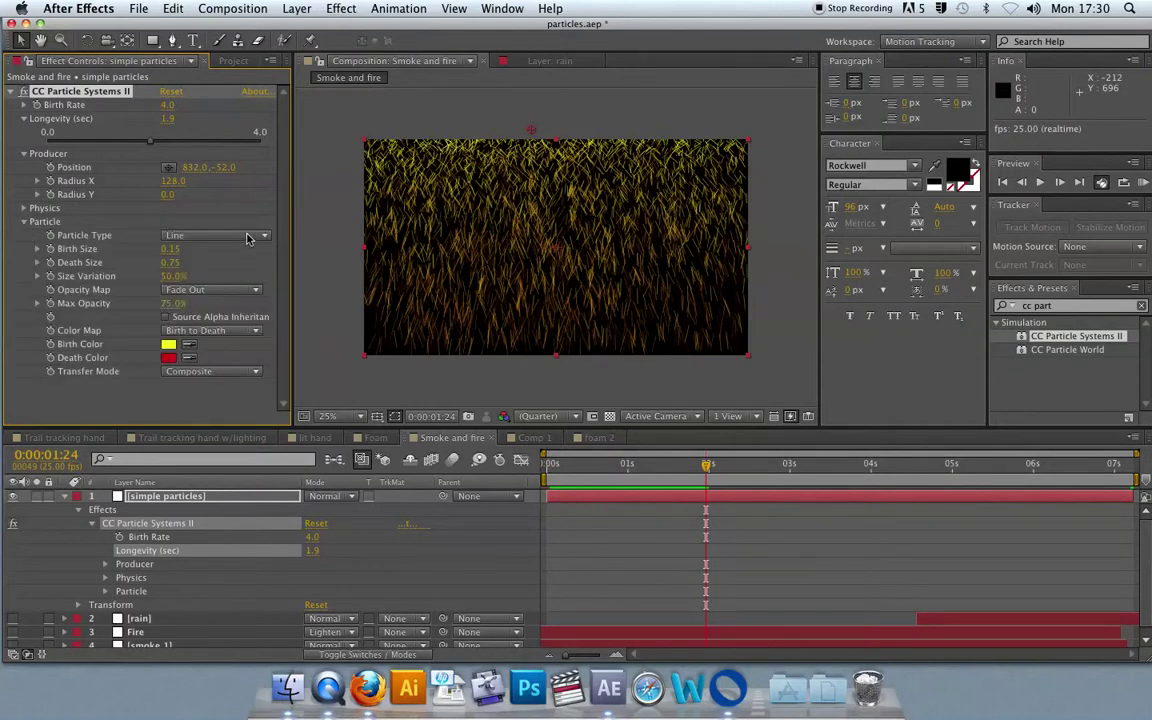
{"action": "left_click", "coordinate": [245, 240]}
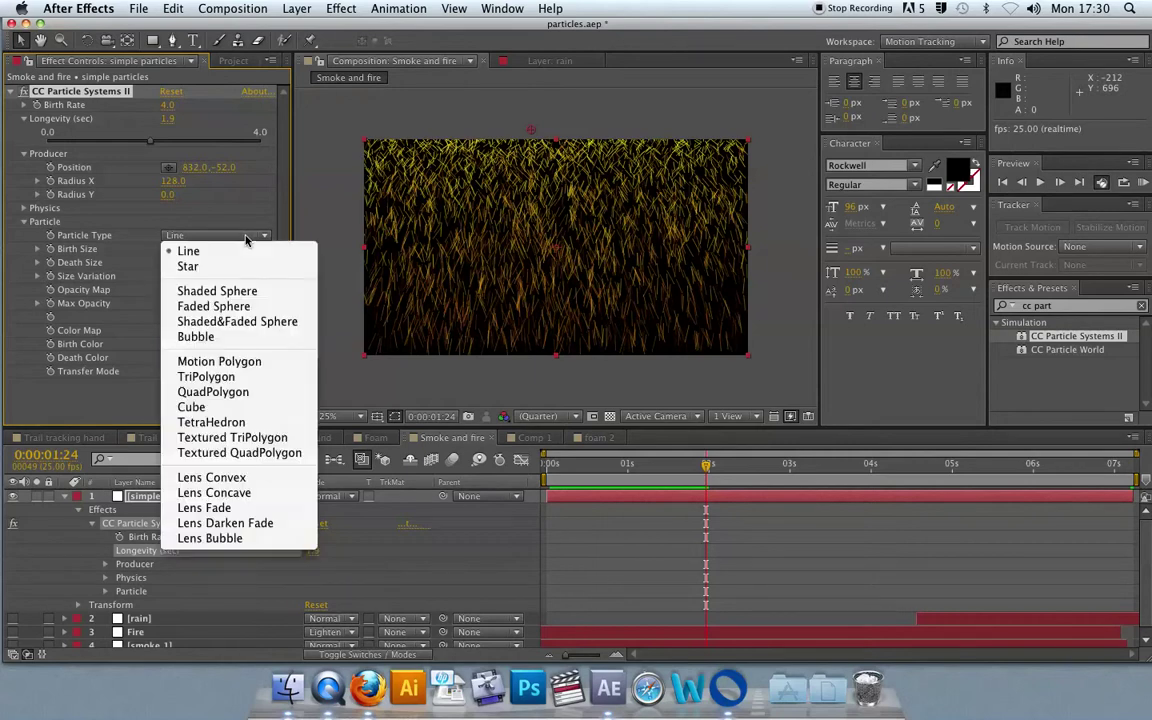
{"action": "left_click", "coordinate": [241, 291]}
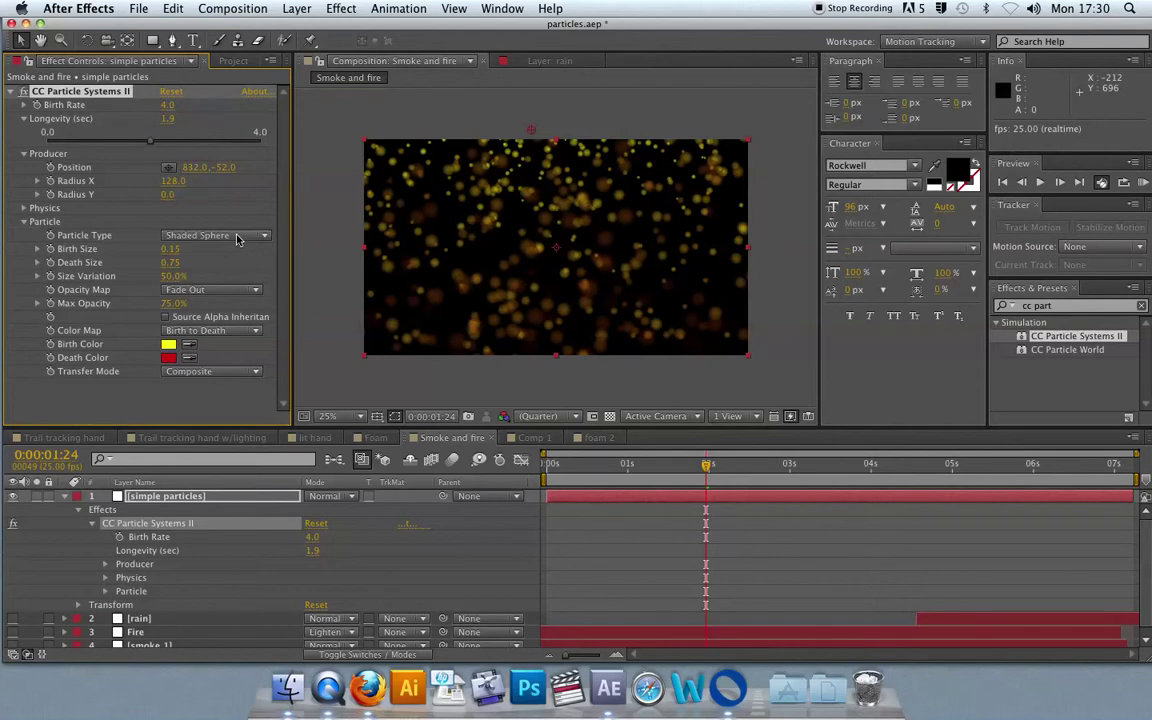
{"action": "left_click", "coordinate": [234, 239]}
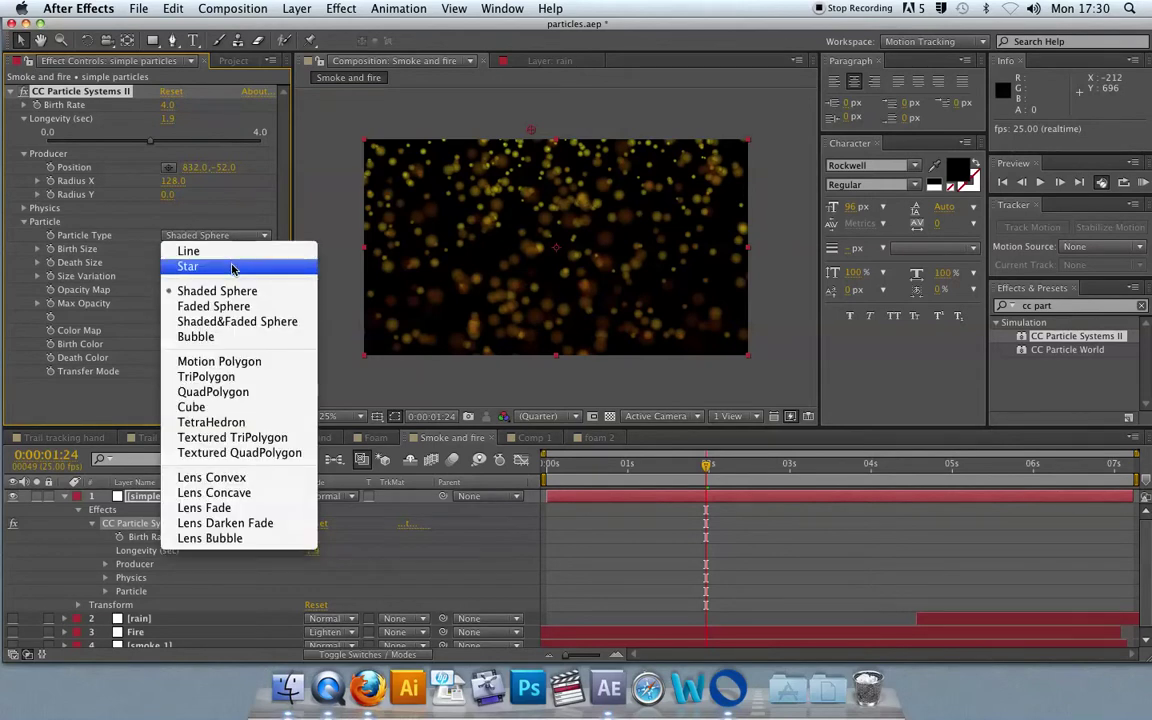
{"action": "left_click", "coordinate": [231, 263]}
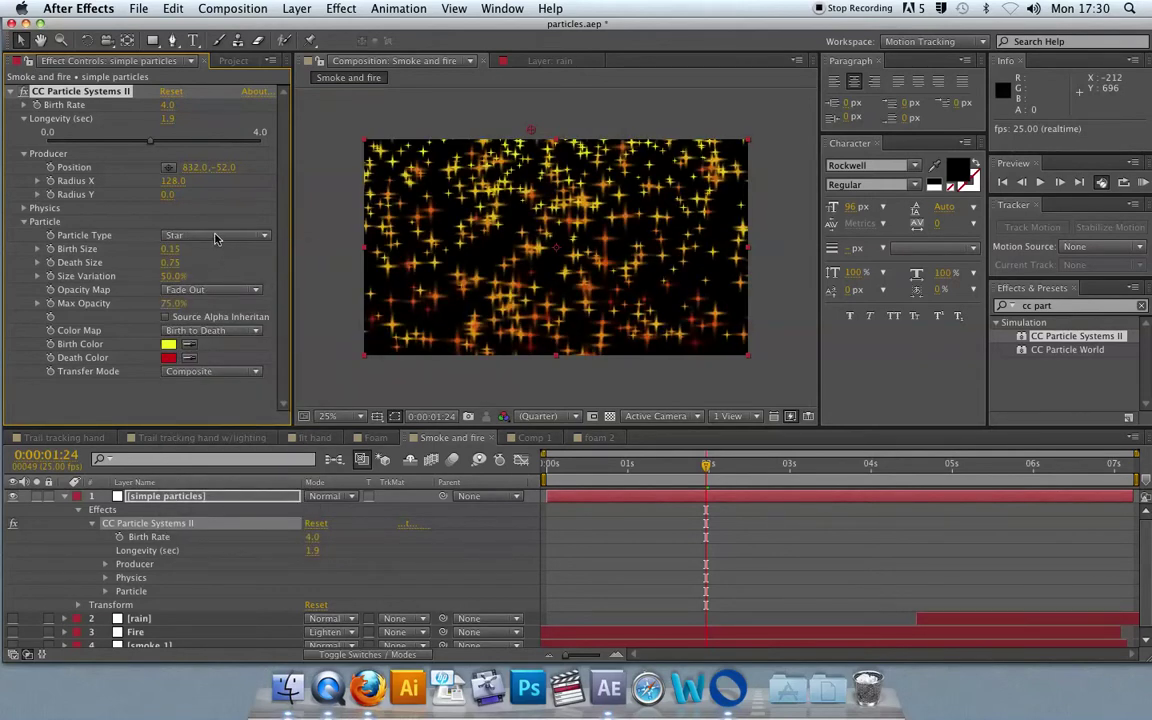
{"action": "left_click", "coordinate": [215, 237]}
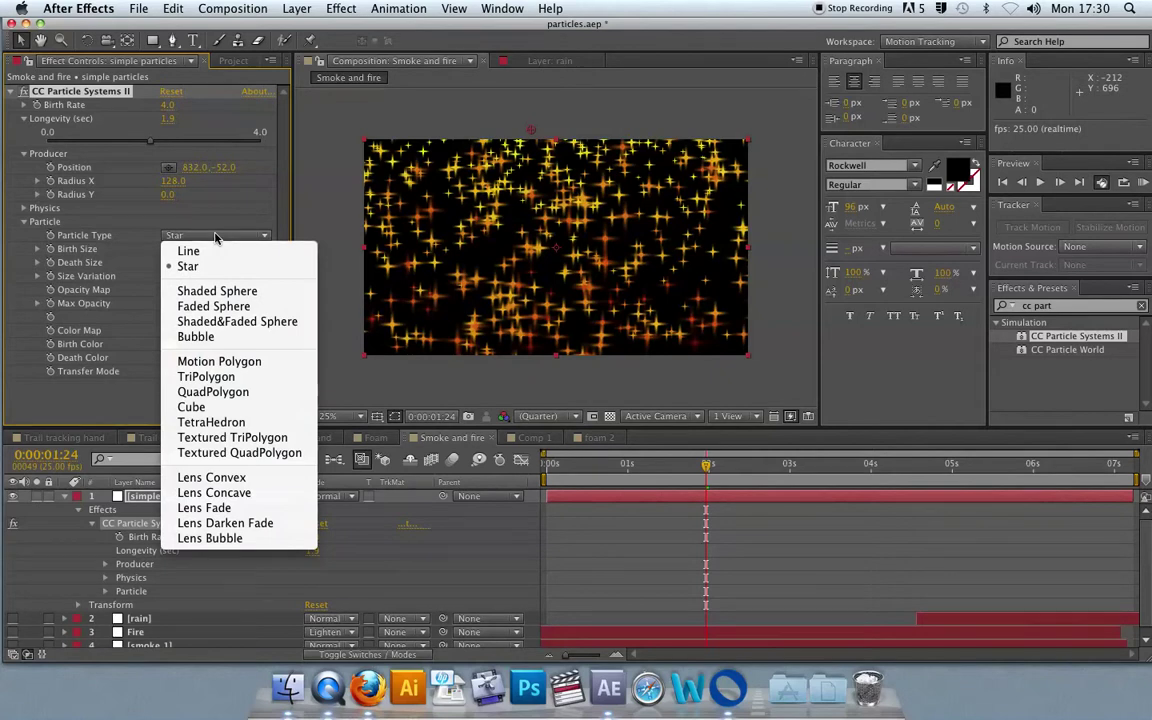
{"action": "left_click", "coordinate": [231, 406]}
{"action": "key", "text": "space"}
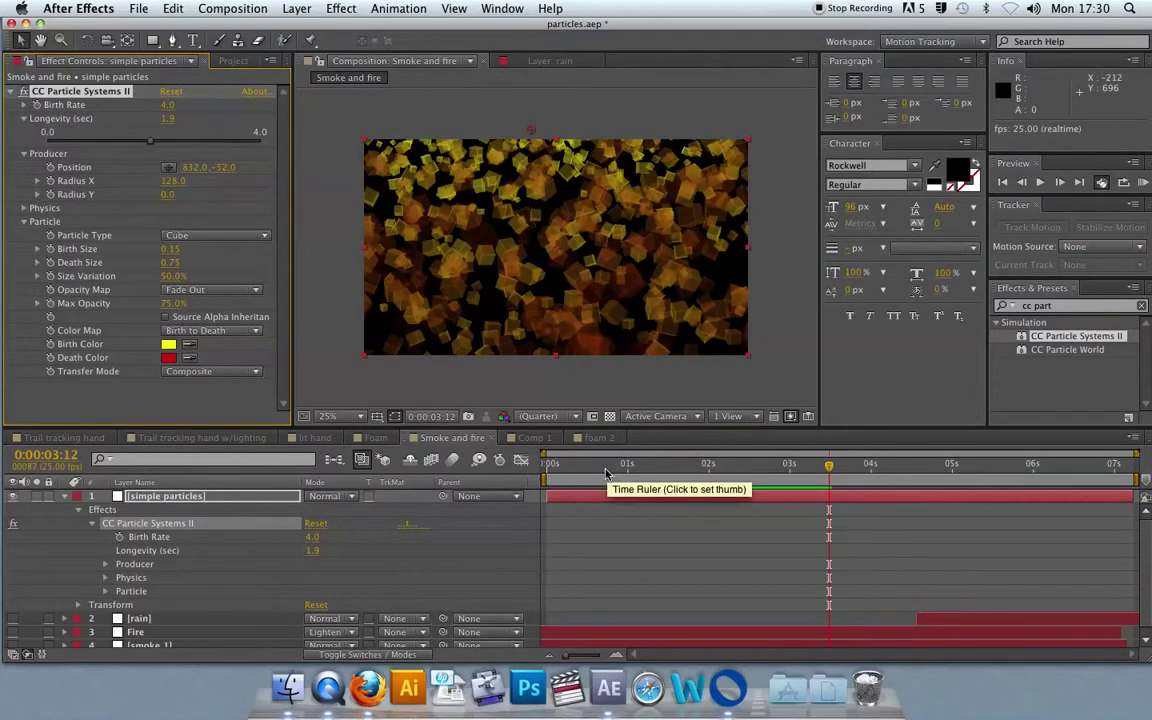
{"action": "left_click", "coordinate": [573, 468]}
{"action": "left_click_drag", "start_coordinate": [573, 468], "coordinate": [592, 468]}
{"action": "left_click", "coordinate": [224, 236]}
{"action": "left_click", "coordinate": [195, 251]}
- Set the particles' Birth Color to white
{"action": "left_click_drag", "start_coordinate": [592, 470], "coordinate": [582, 468]}
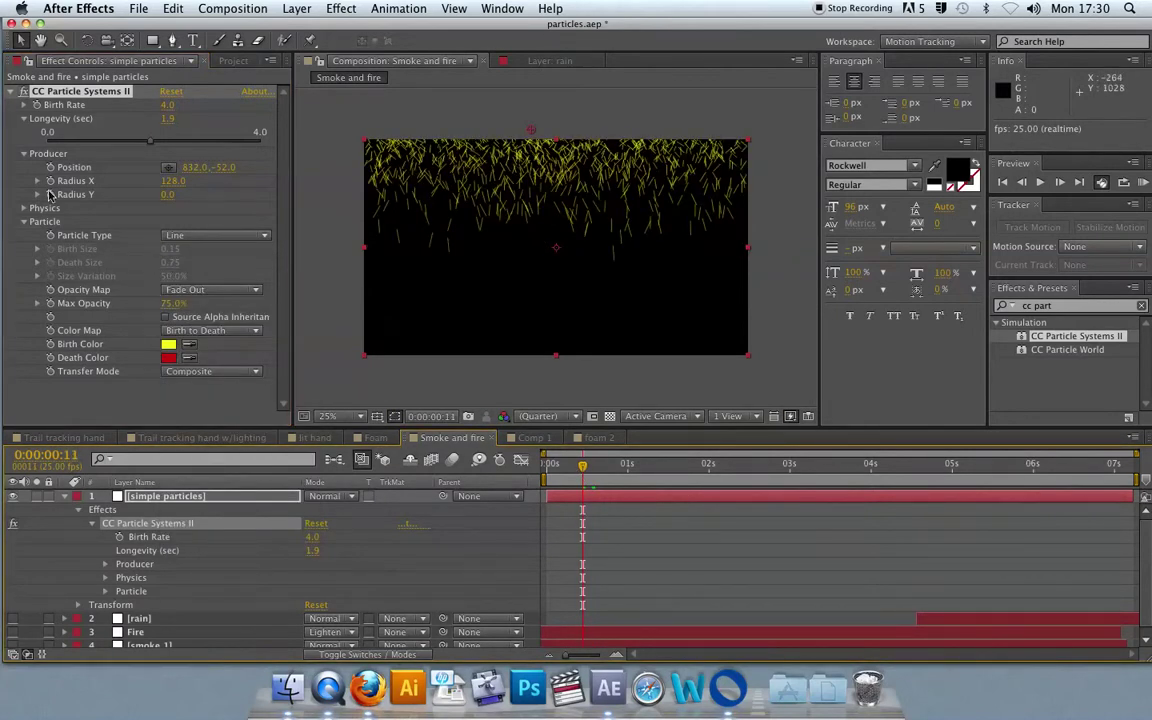
{"action": "left_click", "coordinate": [168, 348]}
{"action": "left_click_drag", "start_coordinate": [142, 118], "coordinate": [53, 101]}
{"action": "left_click", "coordinate": [398, 104]}
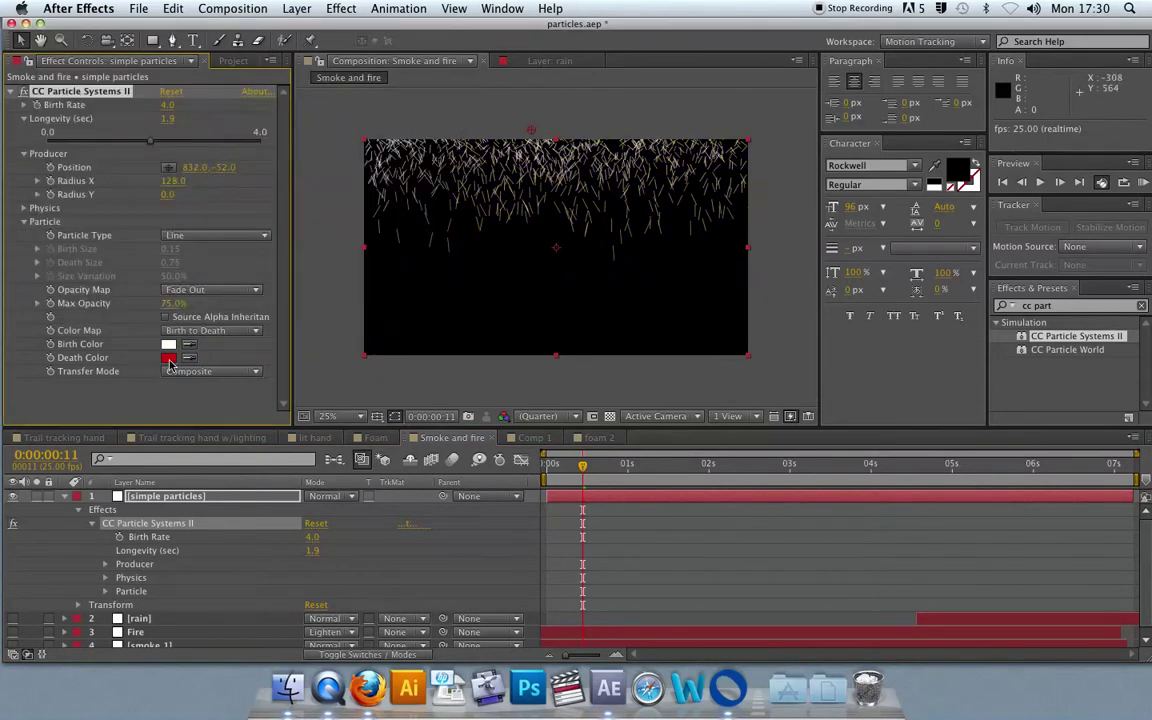
- Set Death Color to blue 005AFF and preview the recoloured rain
{"action": "left_click", "coordinate": [169, 360]}
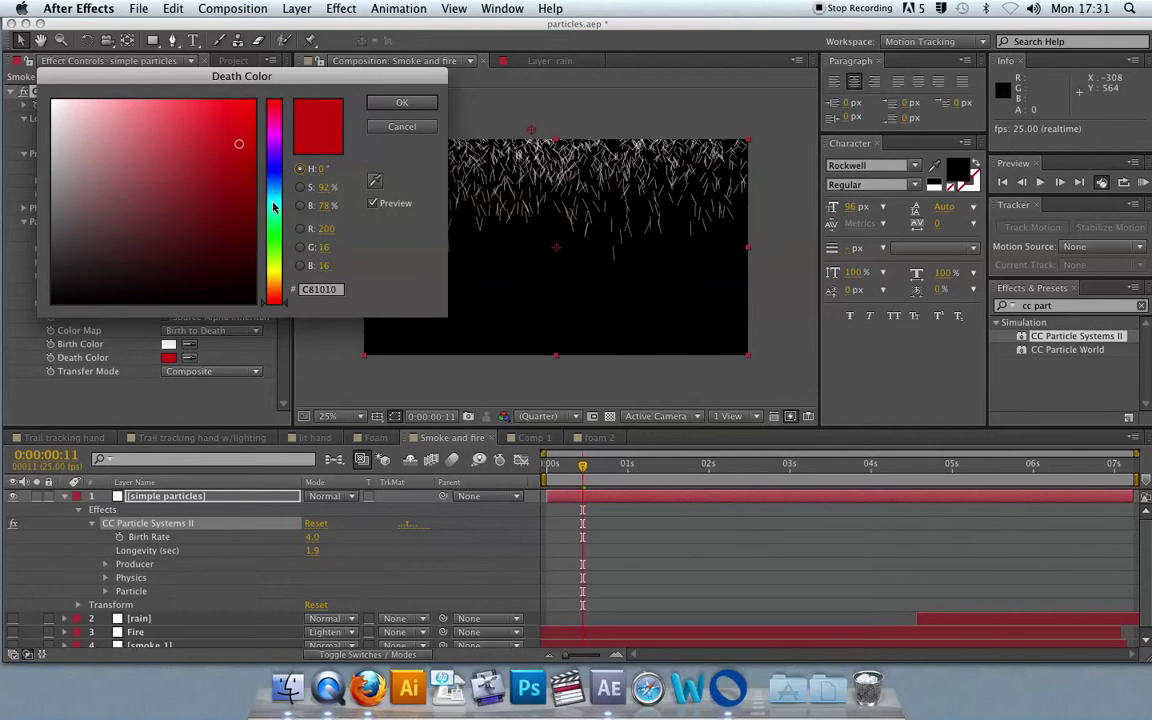
{"action": "left_click_drag", "start_coordinate": [274, 205], "coordinate": [274, 196]}
{"action": "left_click_drag", "start_coordinate": [220, 130], "coordinate": [271, 83]}
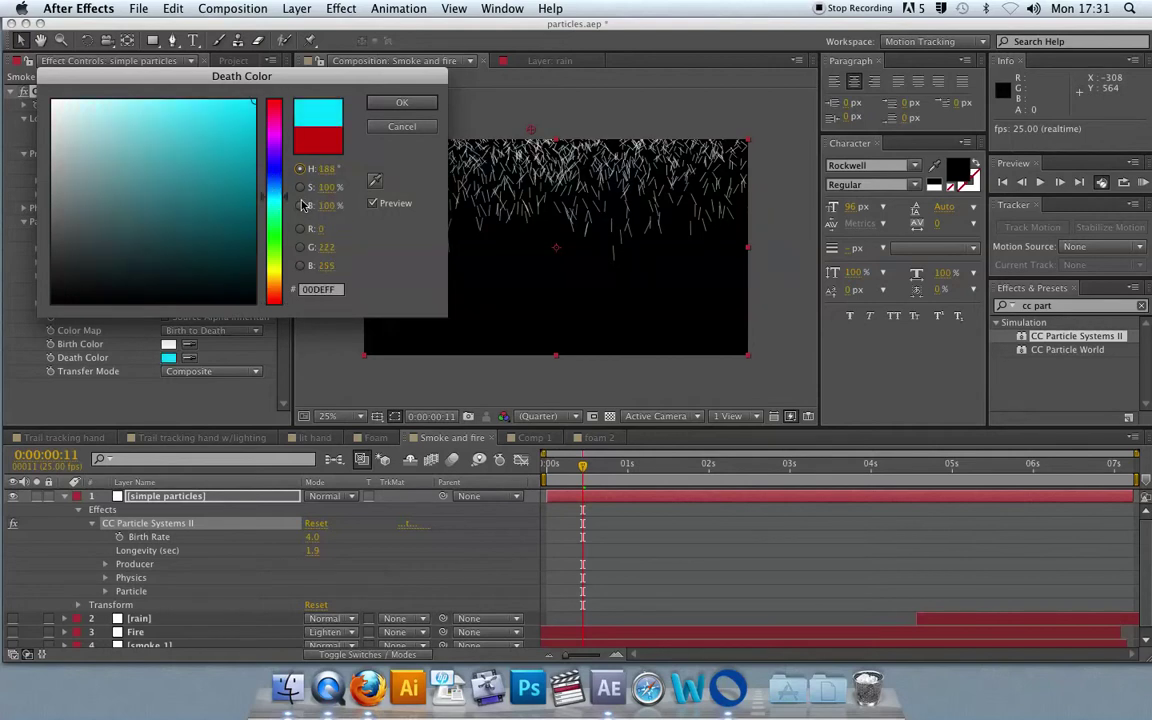
{"action": "left_click_drag", "start_coordinate": [274, 203], "coordinate": [274, 167]}
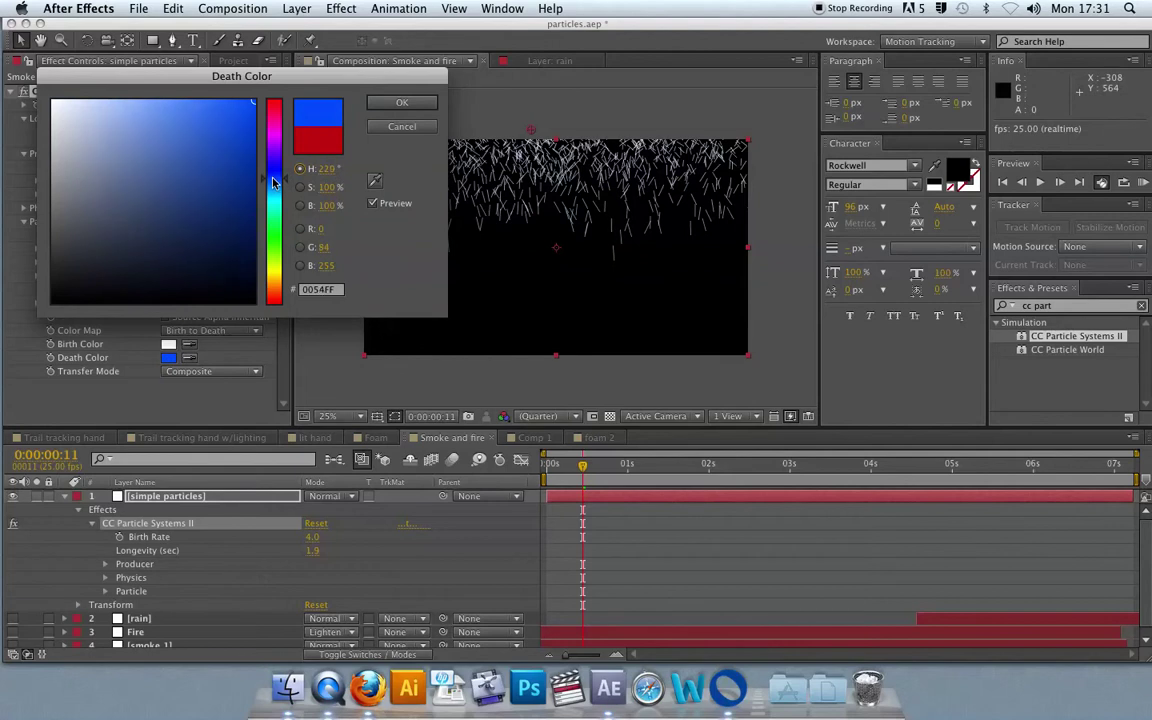
{"action": "left_click", "coordinate": [401, 102]}
{"action": "key", "text": "space"}
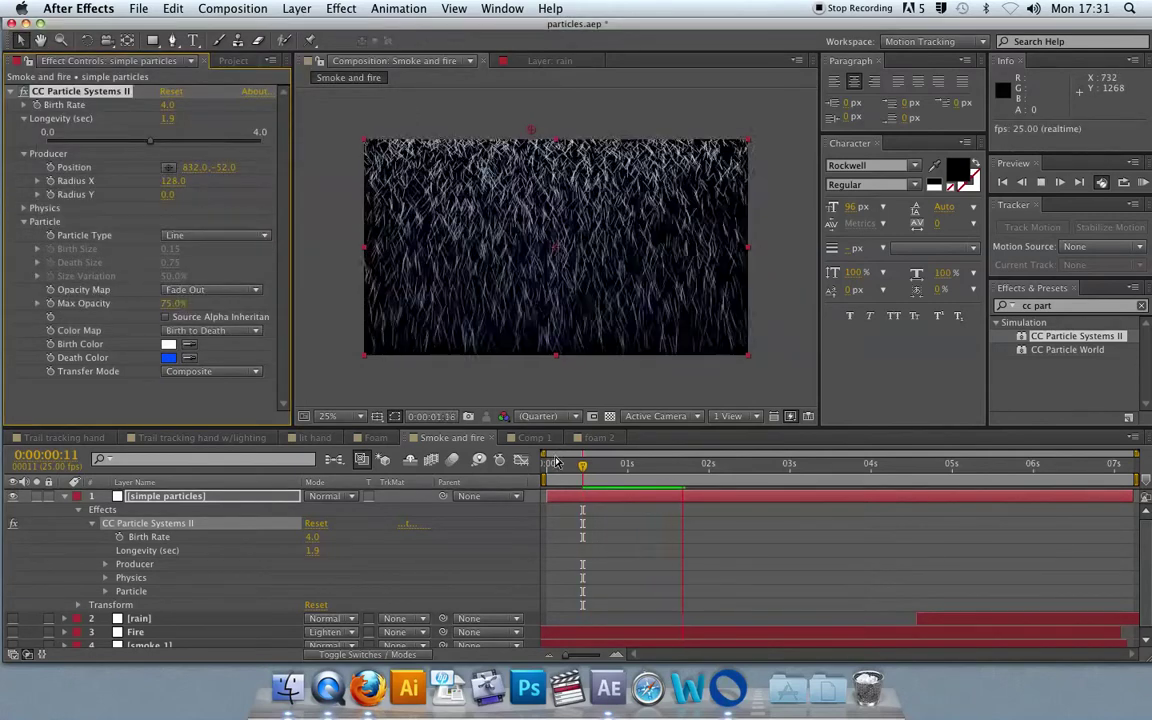
{"action": "key", "text": "space"}
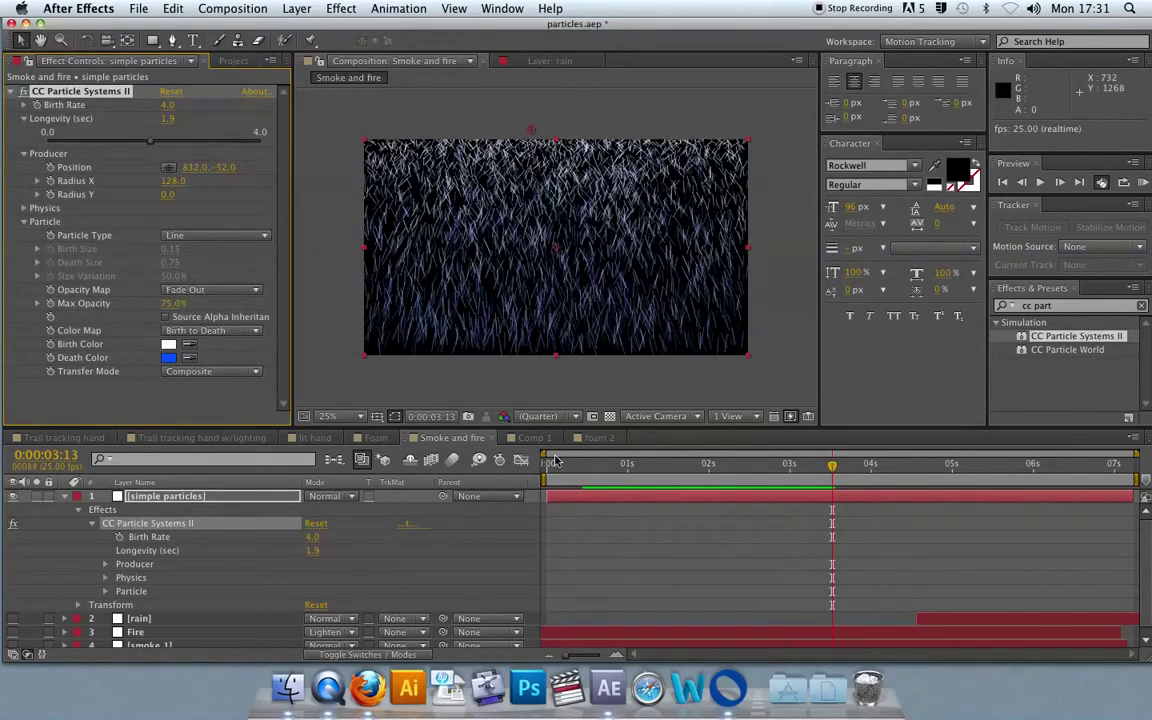
- Change the particles' Transfer Mode from Composite to Add and preview
{"action": "left_click", "coordinate": [254, 373]}
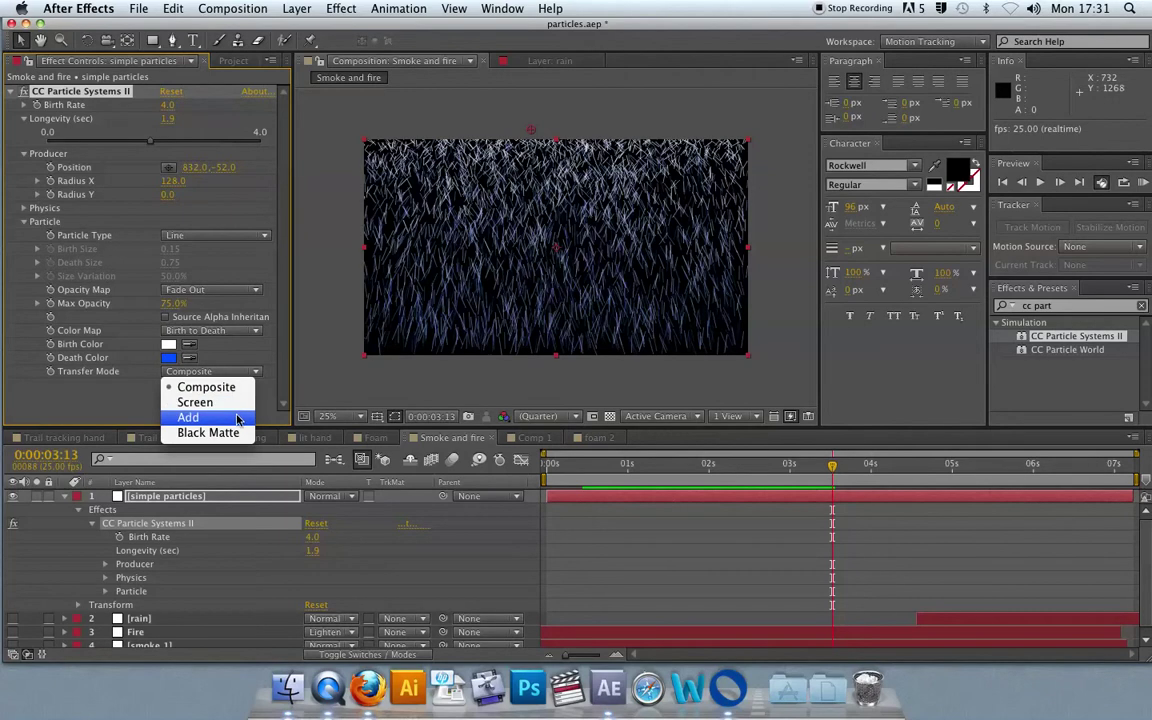
{"action": "left_click", "coordinate": [230, 418]}
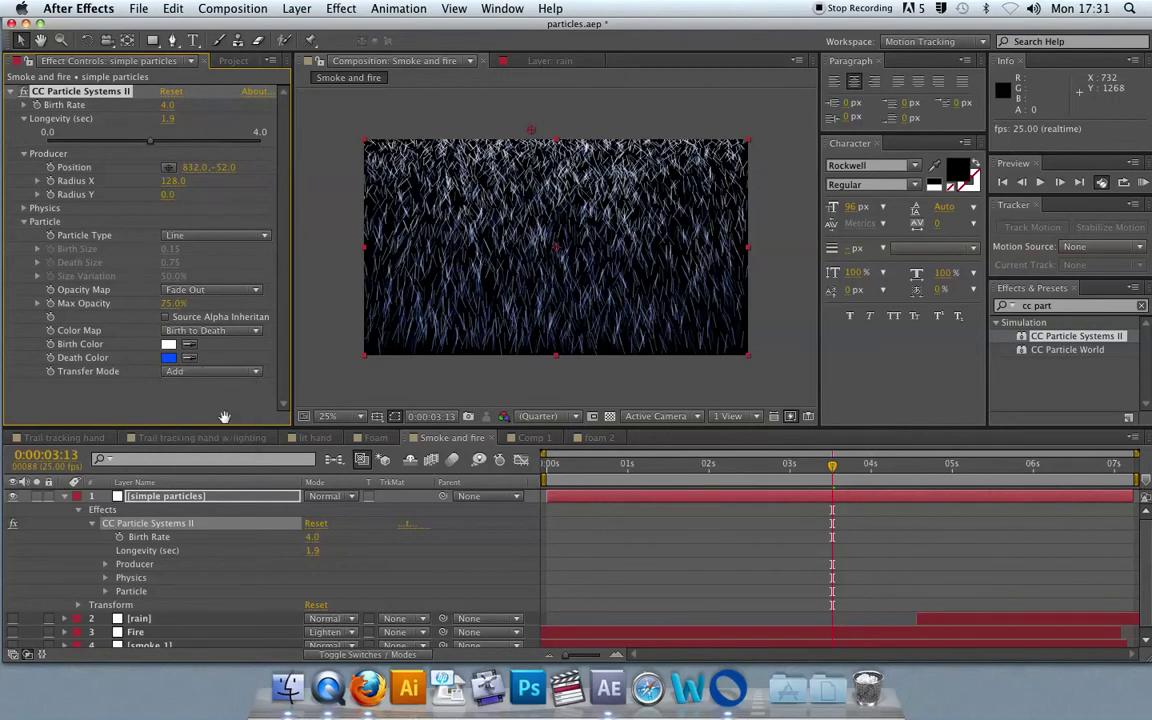
{"action": "key", "text": "space"}
{"action": "key", "text": "space"}
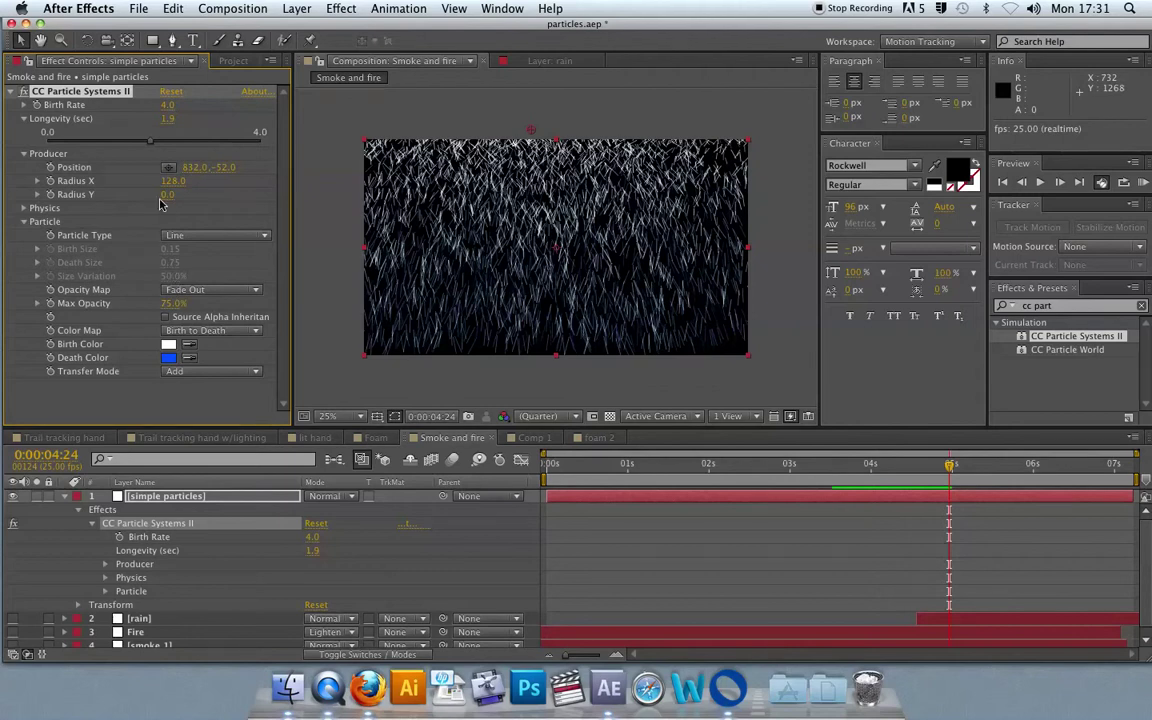
- Set Physics Animation to Vortex, test with the emitter lowered and Radius X 0
{"action": "left_click", "coordinate": [24, 221]}
{"action": "left_click", "coordinate": [23, 207]}
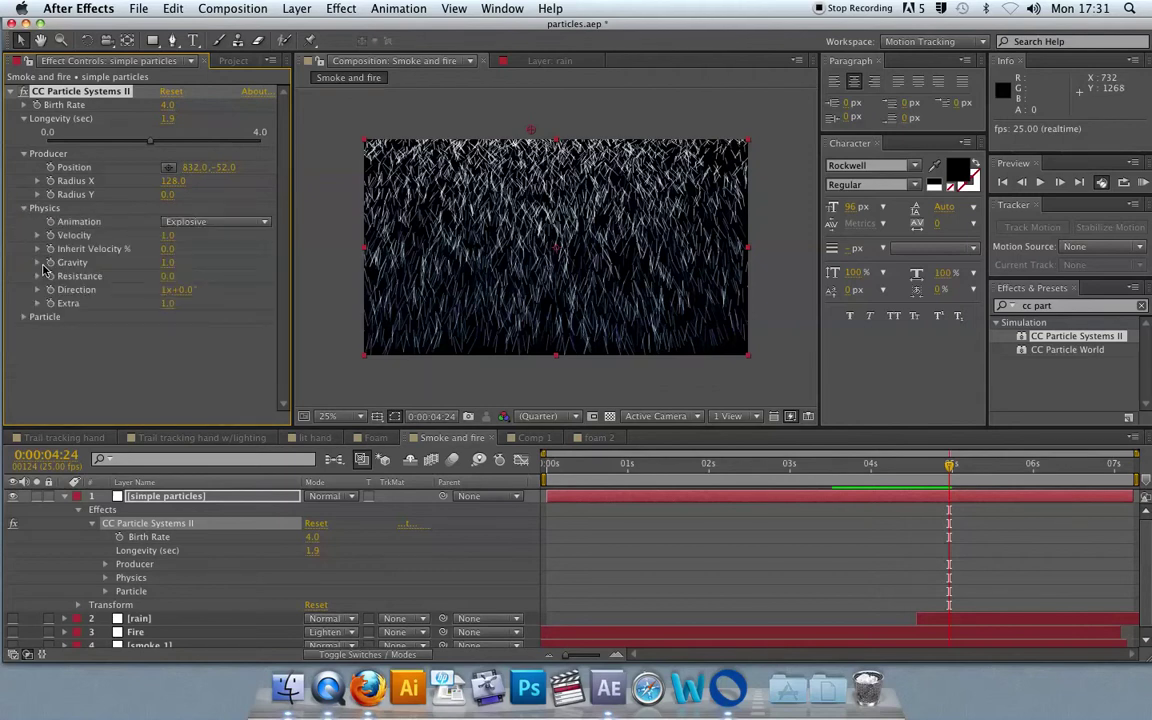
{"action": "left_click", "coordinate": [205, 224]}
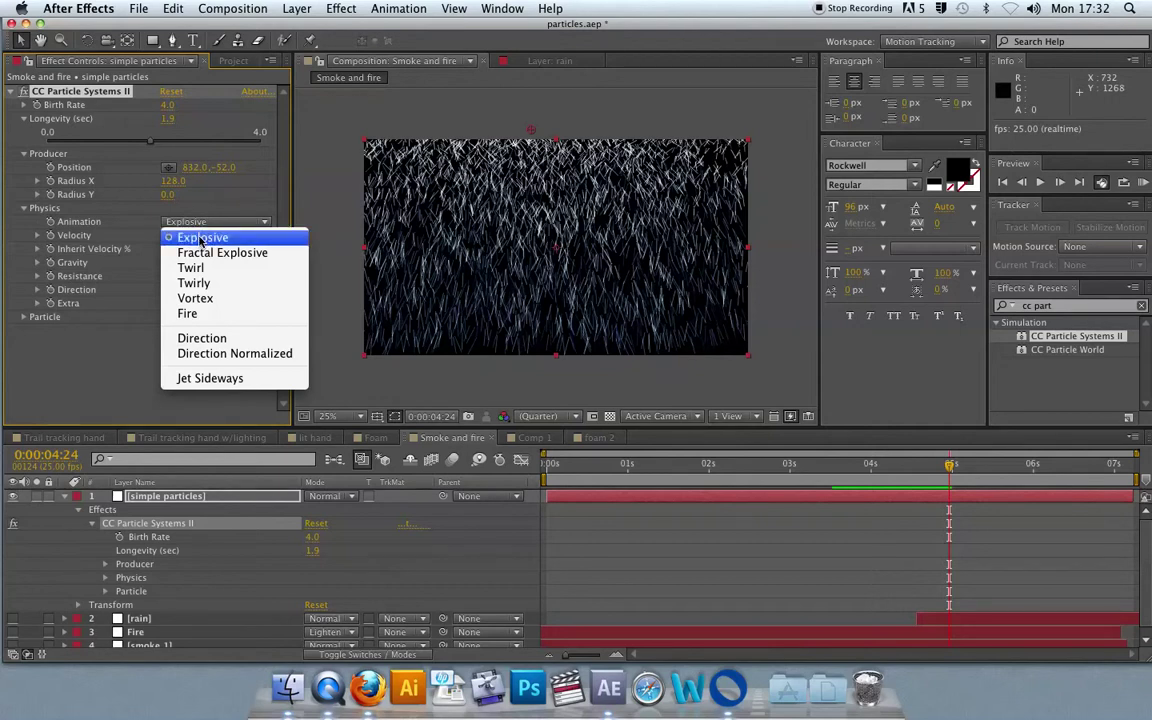
{"action": "left_click", "coordinate": [208, 298]}
{"action": "left_click_drag", "start_coordinate": [533, 150], "coordinate": [542, 316]}
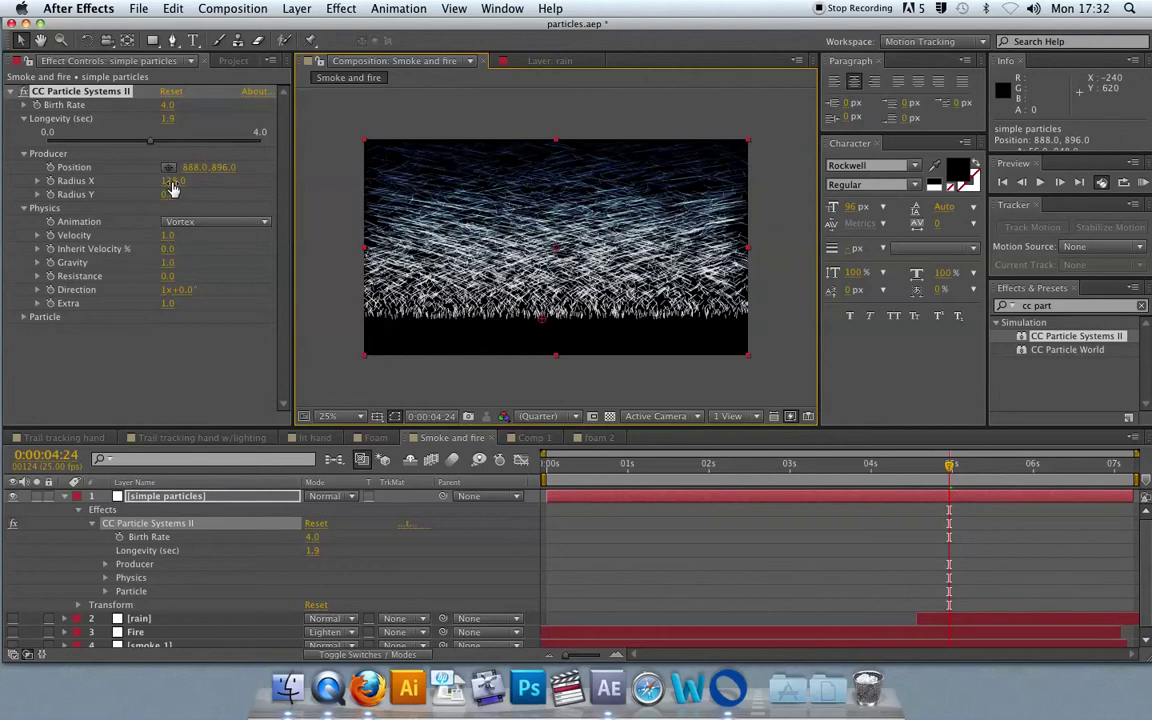
{"action": "left_click_drag", "start_coordinate": [168, 181], "coordinate": [57, 187]}
{"action": "key", "text": "space"}
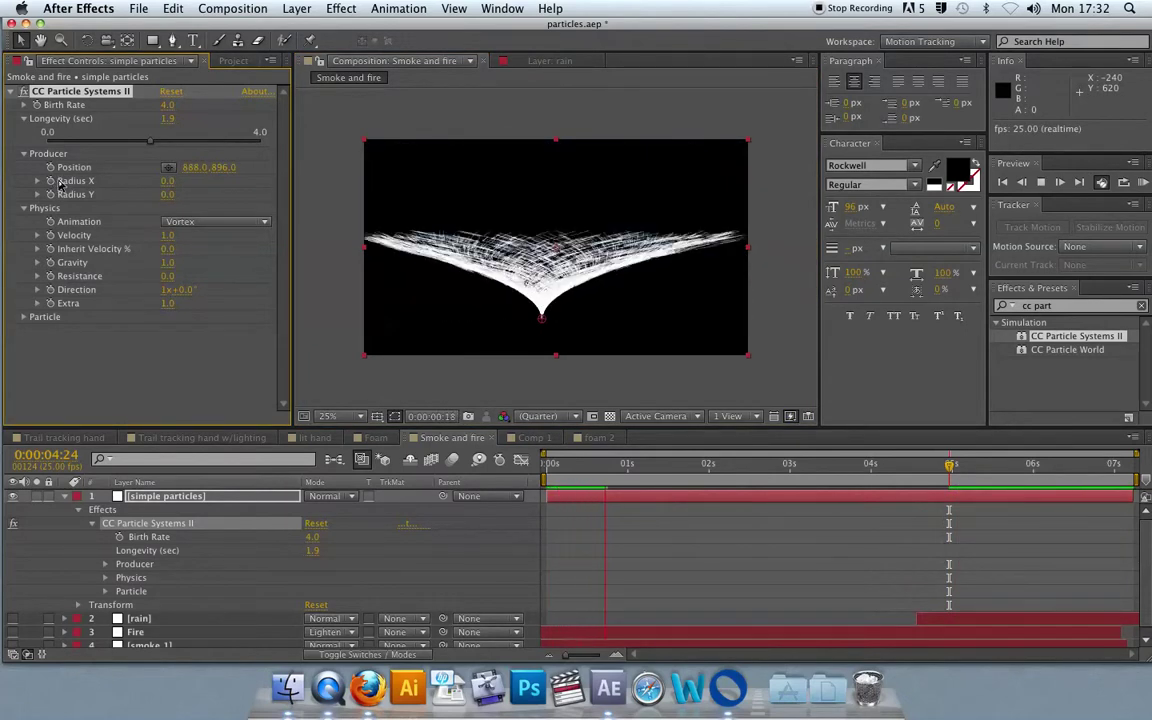
- Try the Fire and Explosive physics animations, previewing the Fire result
{"action": "left_click", "coordinate": [188, 224]}
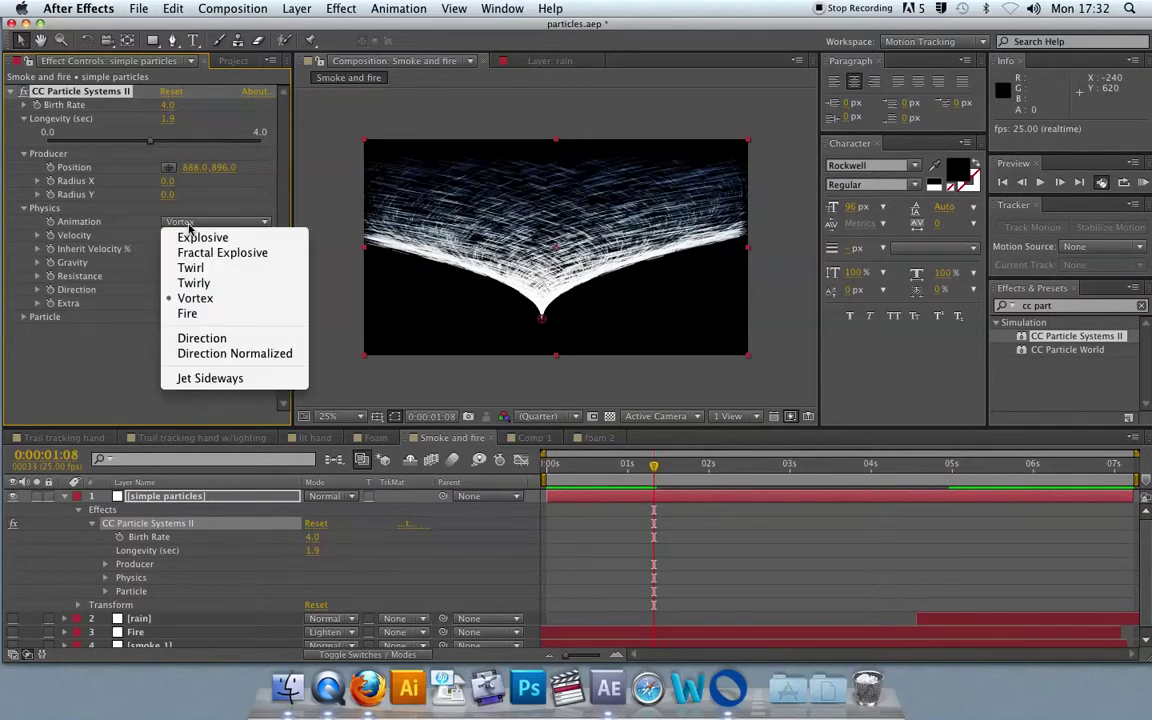
{"action": "left_click", "coordinate": [188, 313]}
{"action": "key", "text": "space"}
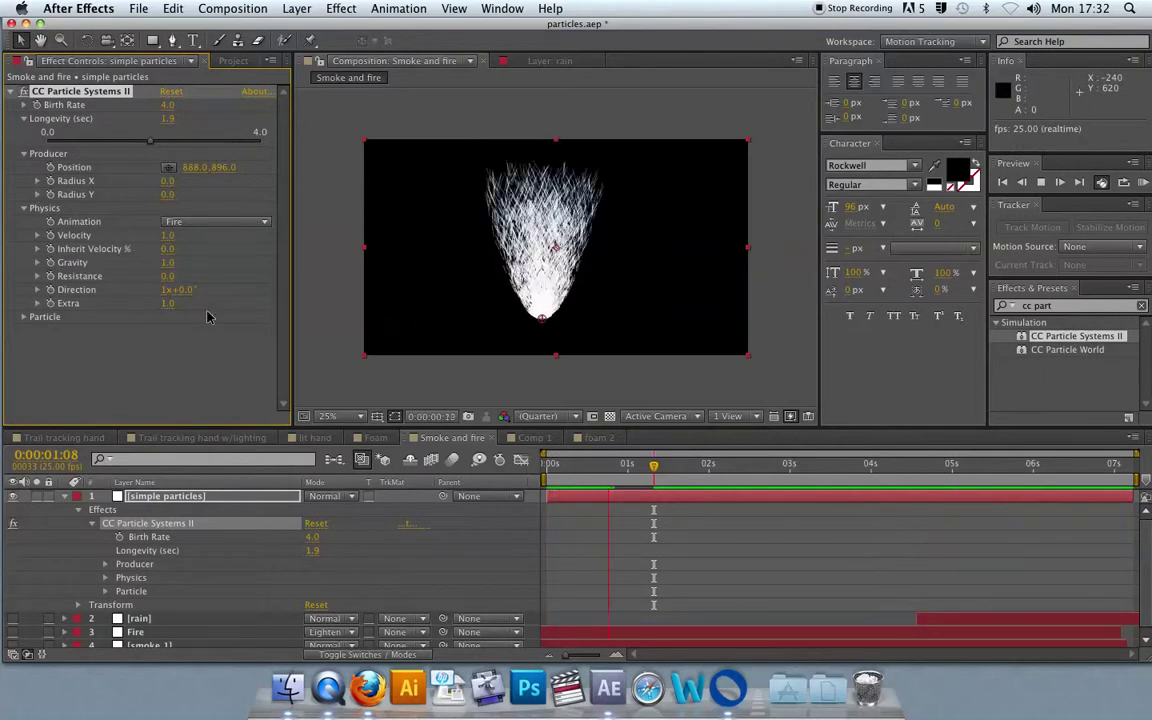
{"action": "left_click", "coordinate": [200, 221]}
{"action": "left_click", "coordinate": [203, 237]}
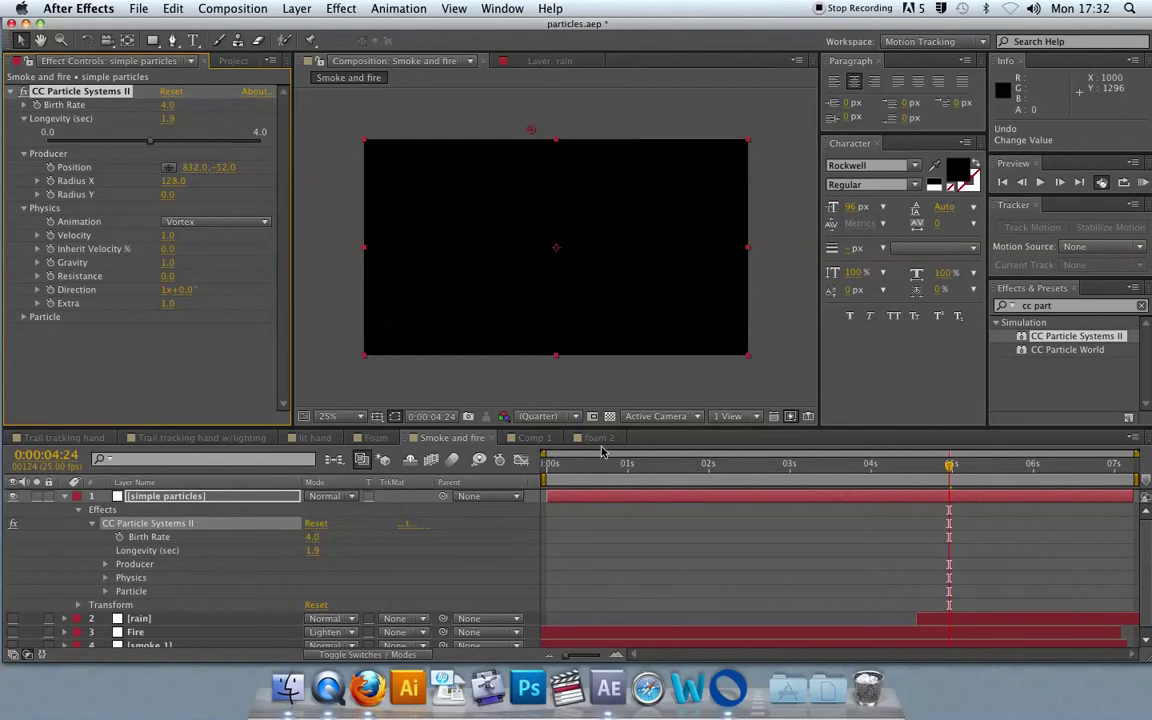
- Switch Physics Animation to Explosive and return the emitter above the comp's top edge
{"action": "left_click", "coordinate": [601, 471]}
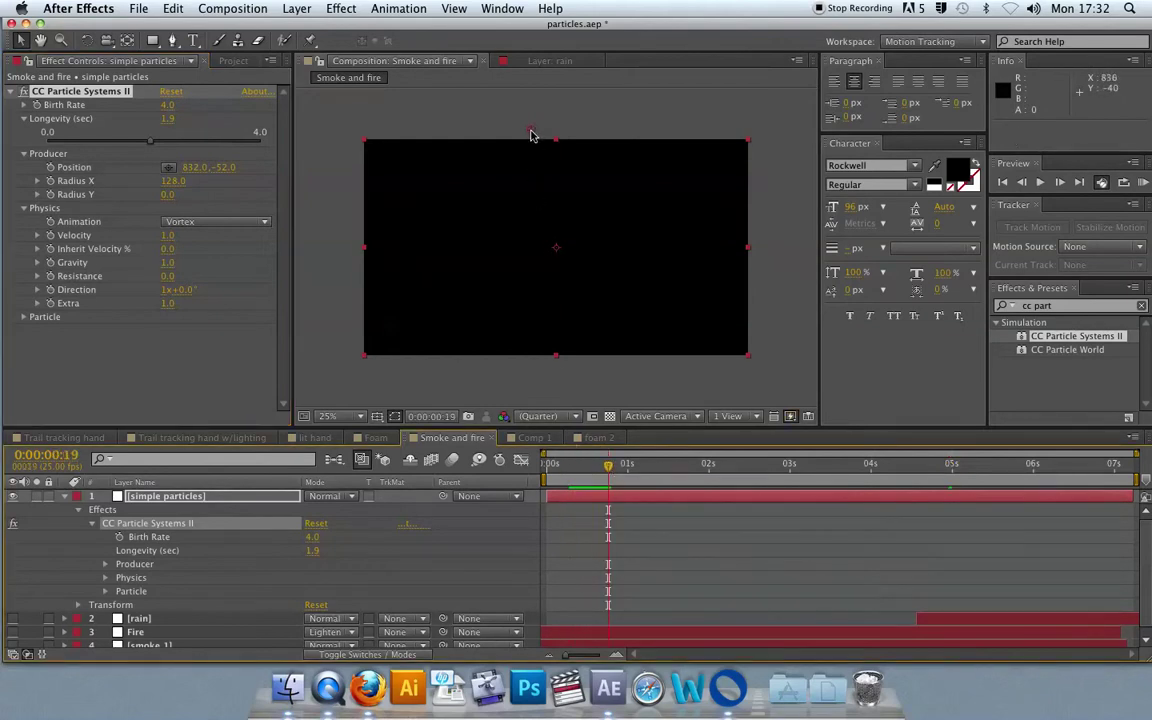
{"action": "left_click_drag", "start_coordinate": [532, 134], "coordinate": [532, 160]}
{"action": "key", "text": "space"}
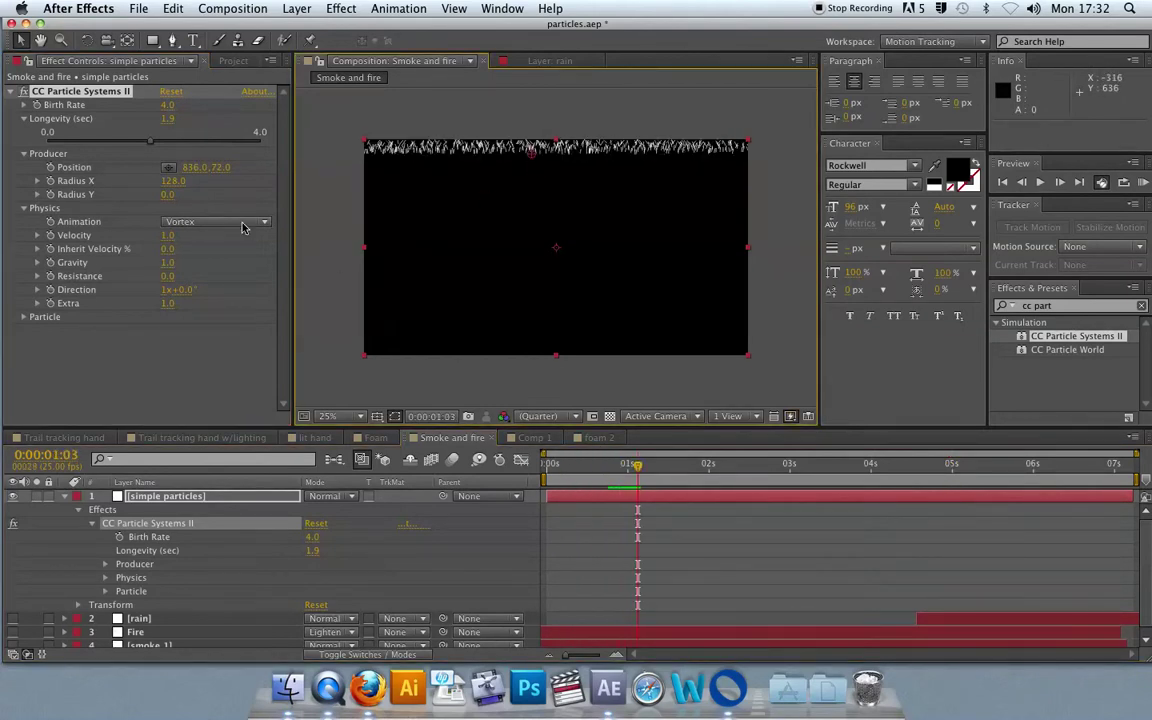
{"action": "left_click", "coordinate": [214, 222]}
{"action": "left_click", "coordinate": [194, 232]}
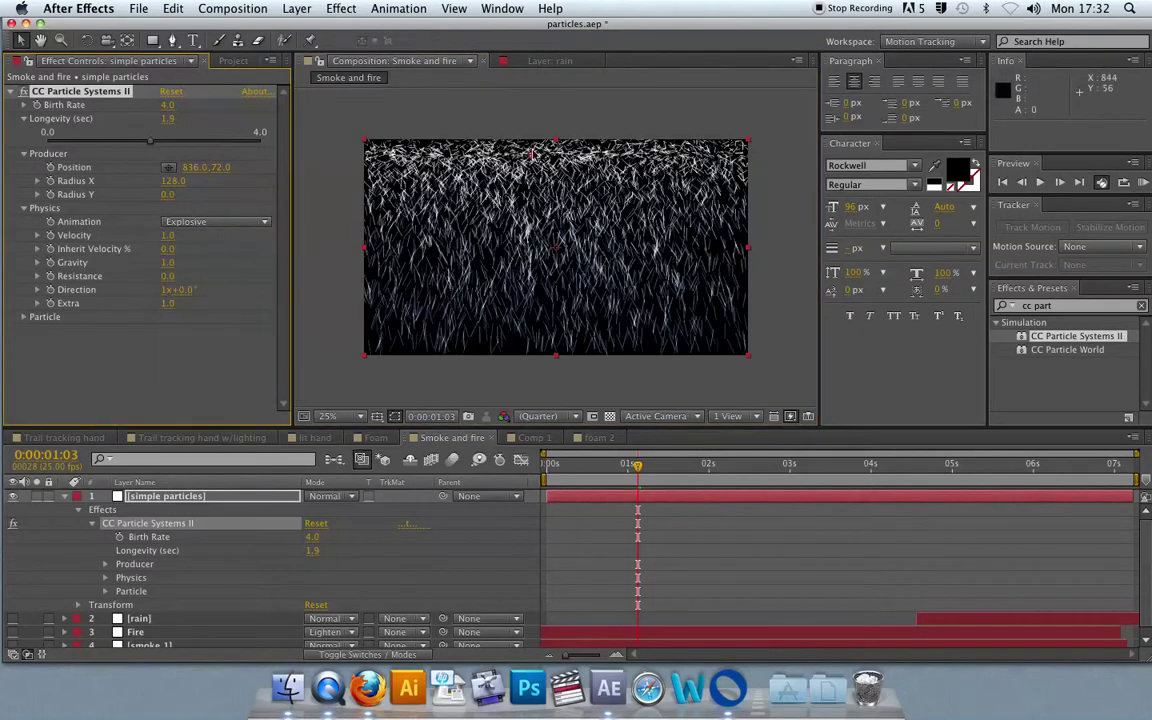
{"action": "left_click_drag", "start_coordinate": [532, 155], "coordinate": [530, 126]}
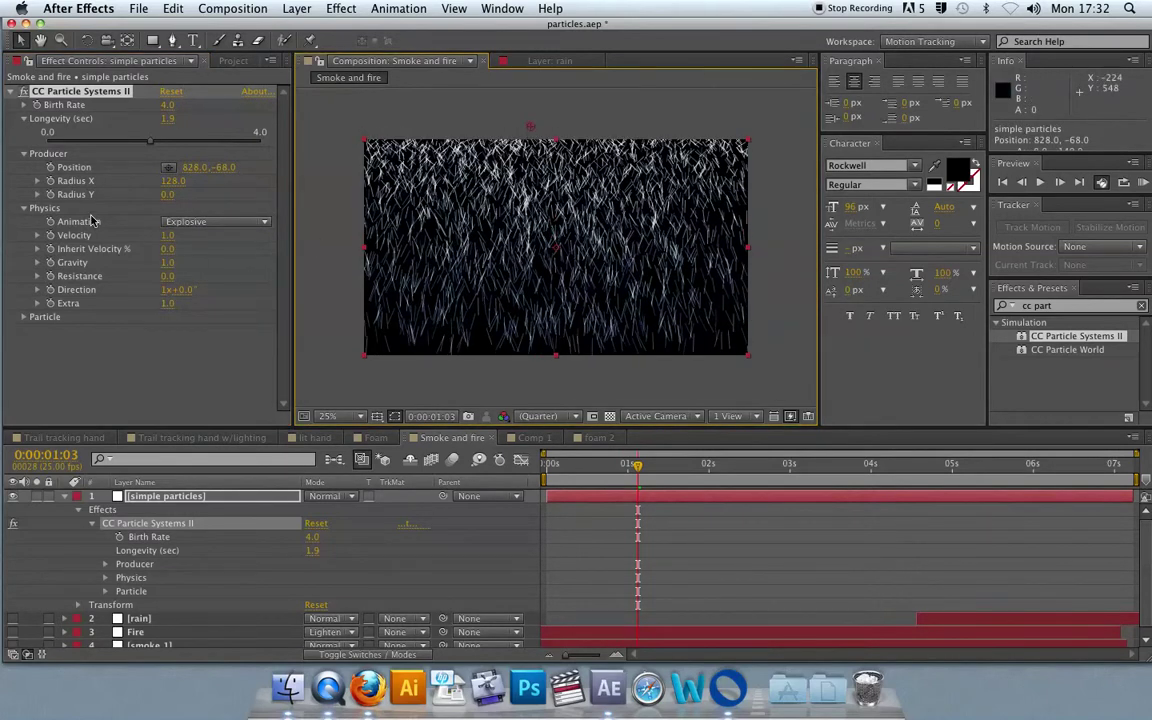
- Raise Velocity to 1.6 and Gravity to 10.8, previewing the faster rain
{"action": "left_click_drag", "start_coordinate": [167, 235], "coordinate": [220, 241]}
{"action": "key", "text": "space"}
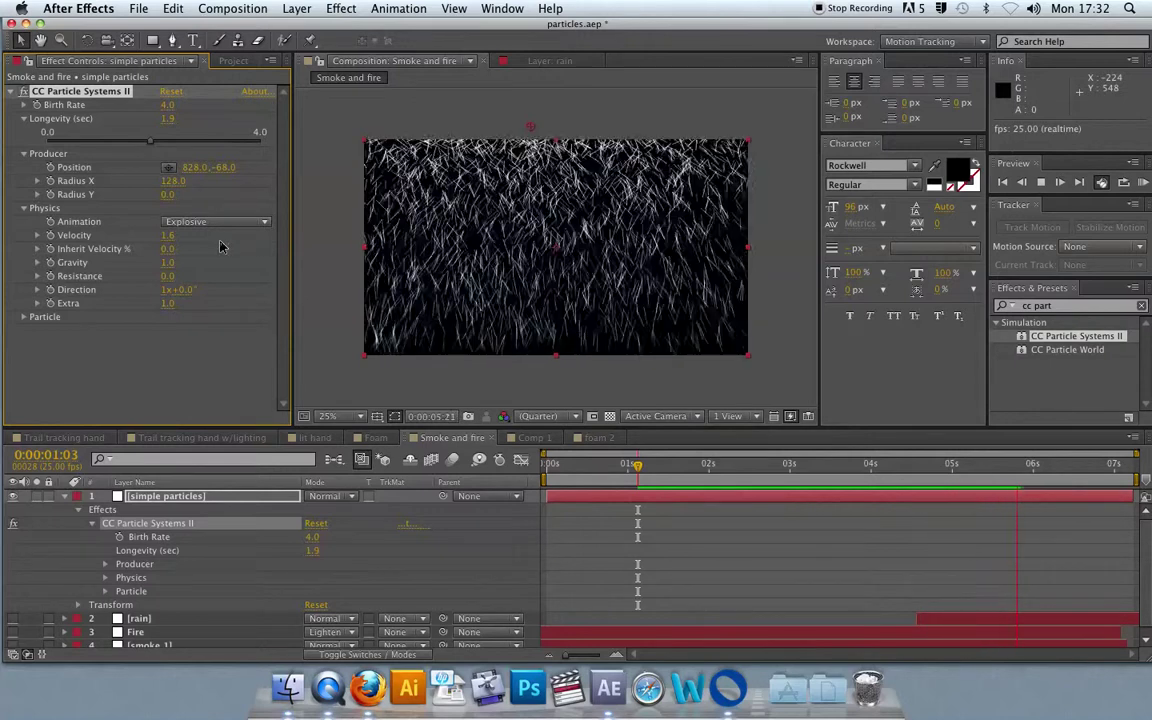
{"action": "key", "text": "space"}
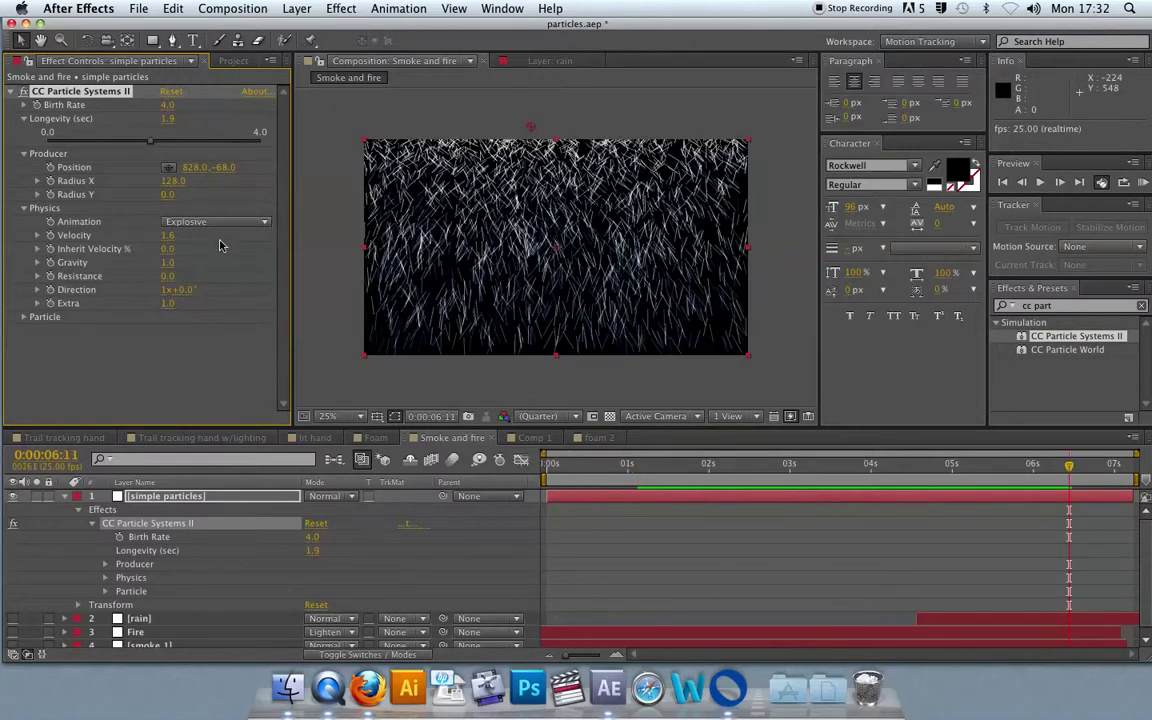
{"action": "key", "text": "space"}
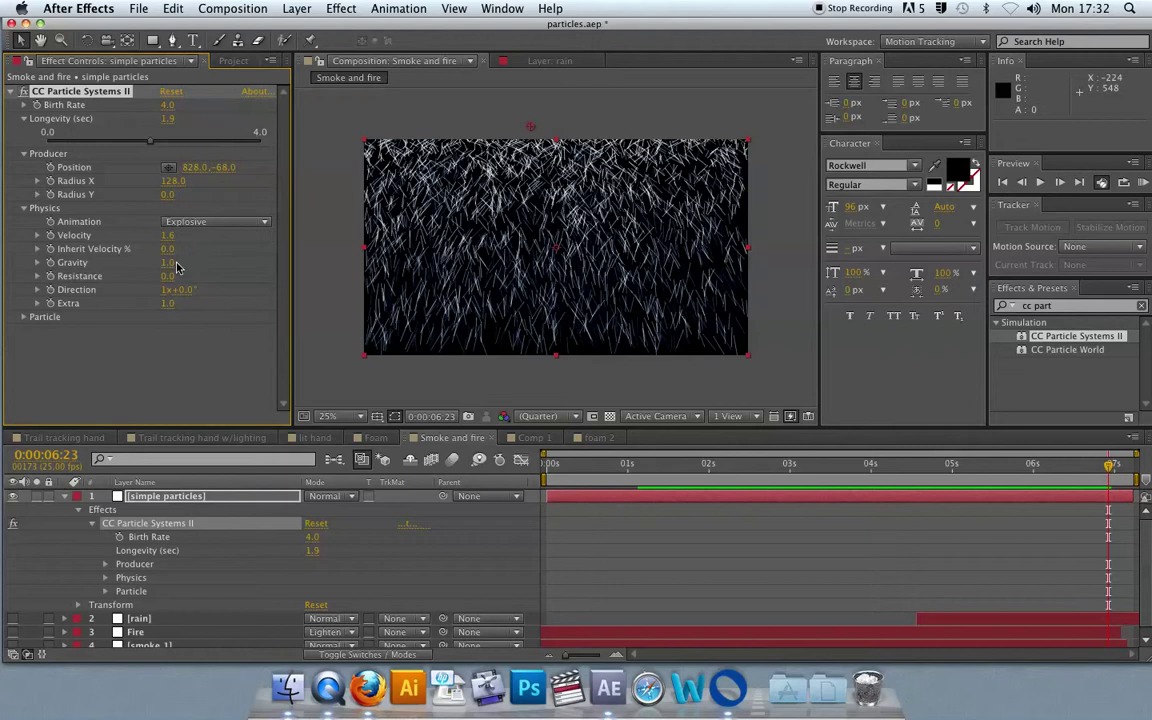
{"action": "mouse_move", "coordinate": [168, 263]}
{"action": "left_mouse_down"}
{"action": "mouse_move", "coordinate": [769, 311]}
{"action": "mouse_move", "coordinate": [728, 283]}
{"action": "left_mouse_up"}
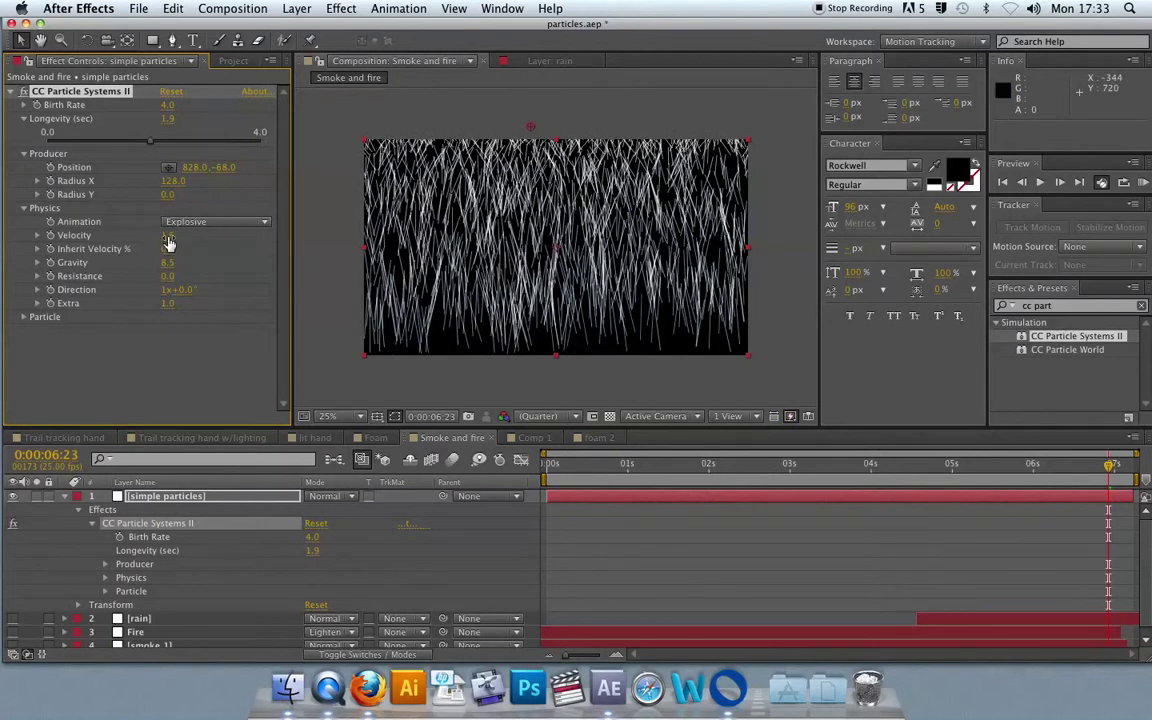
{"action": "mouse_move", "coordinate": [167, 242]}
{"action": "left_mouse_down"}
{"action": "mouse_move", "coordinate": [202, 239]}
{"action": "mouse_move", "coordinate": [183, 236]}
{"action": "mouse_move", "coordinate": [175, 263]}
{"action": "mouse_move", "coordinate": [270, 246]}
{"action": "left_mouse_up"}
{"action": "key", "text": "space"}
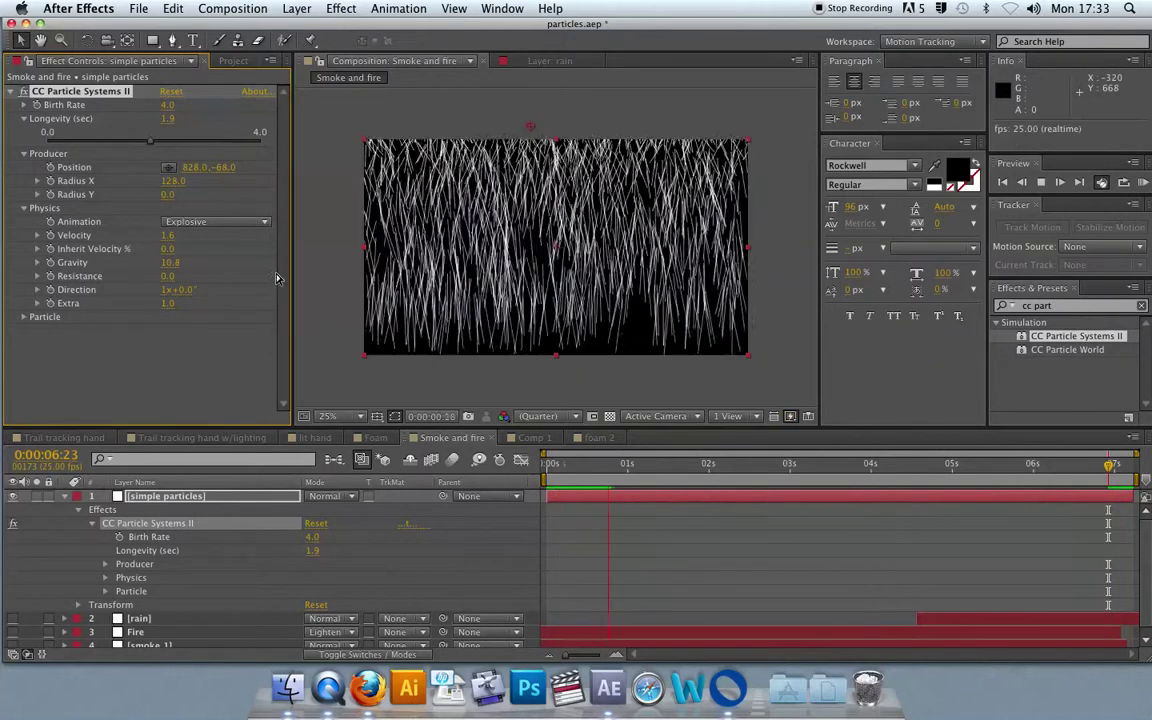
- Scrub the rain's Resistance up to 90.3 and Direction to 1x+52.0°, previewing each change
{"action": "key", "text": "space"}
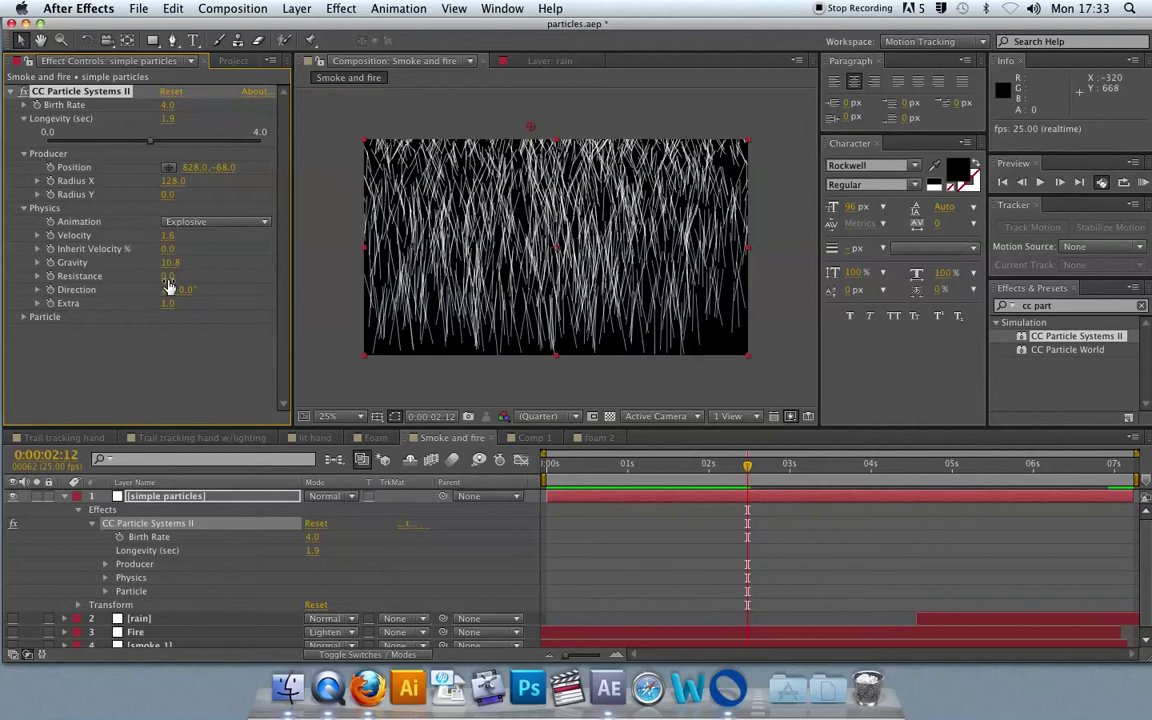
{"action": "left_click_drag", "start_coordinate": [170, 280], "coordinate": [305, 260]}
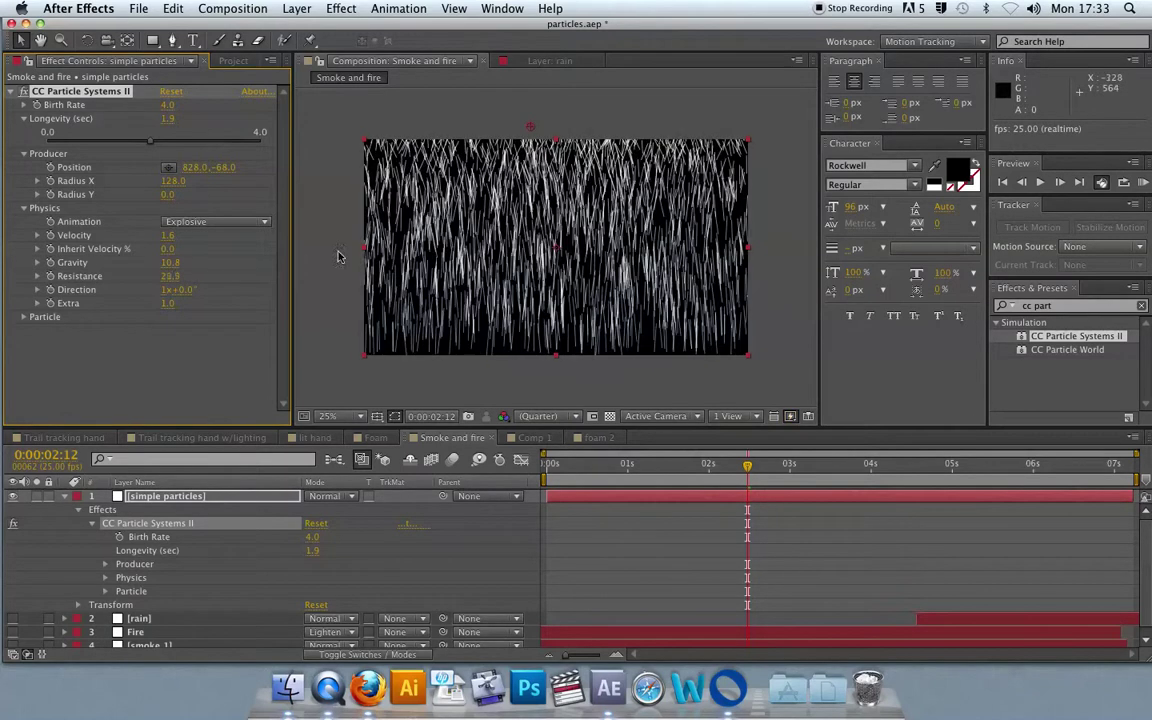
{"action": "mouse_move", "coordinate": [170, 276]}
{"action": "left_mouse_down"}
{"action": "mouse_move", "coordinate": [275, 263]}
{"action": "mouse_move", "coordinate": [175, 283]}
{"action": "mouse_move", "coordinate": [186, 275]}
{"action": "left_mouse_up"}
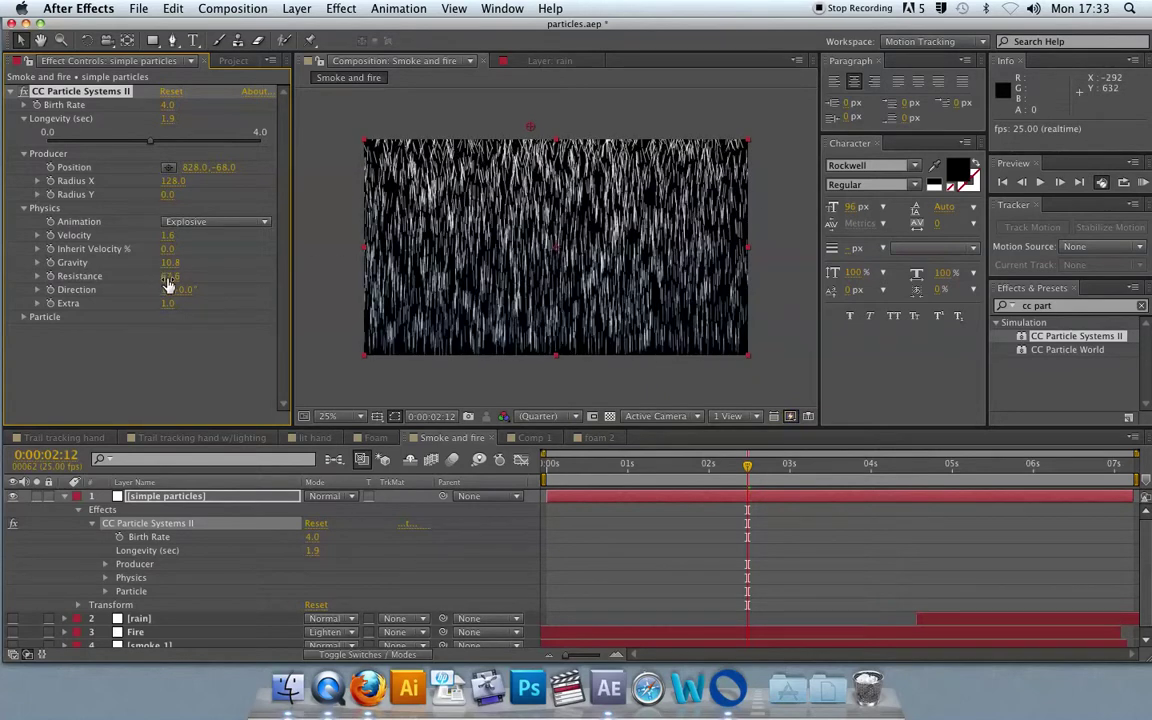
{"action": "left_click_drag", "start_coordinate": [170, 279], "coordinate": [277, 290]}
{"action": "key", "text": "space"}
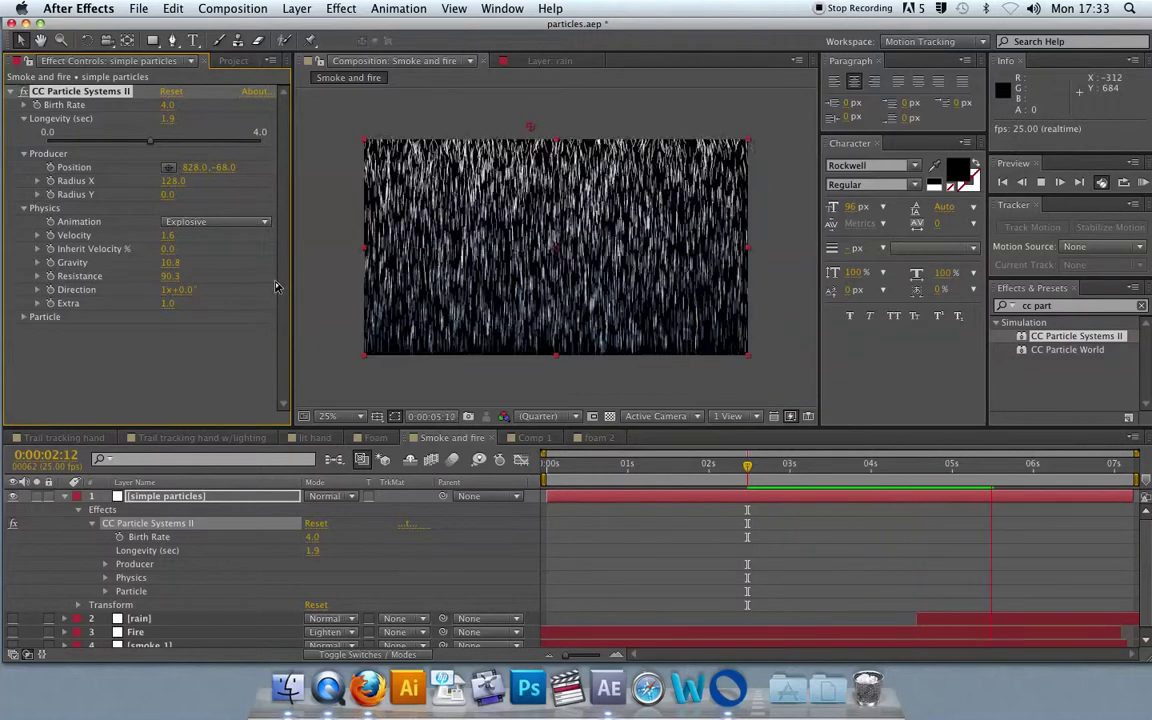
{"action": "key", "text": "space"}
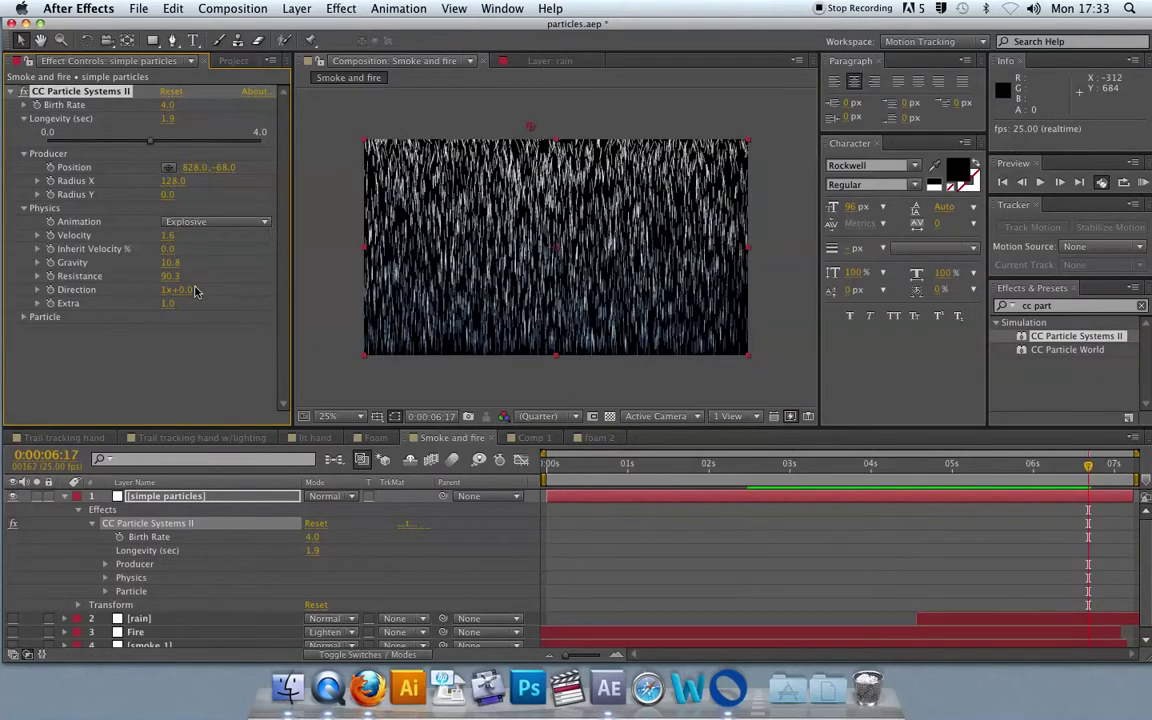
{"action": "left_click_drag", "start_coordinate": [188, 290], "coordinate": [224, 292]}
{"action": "key", "text": "space"}
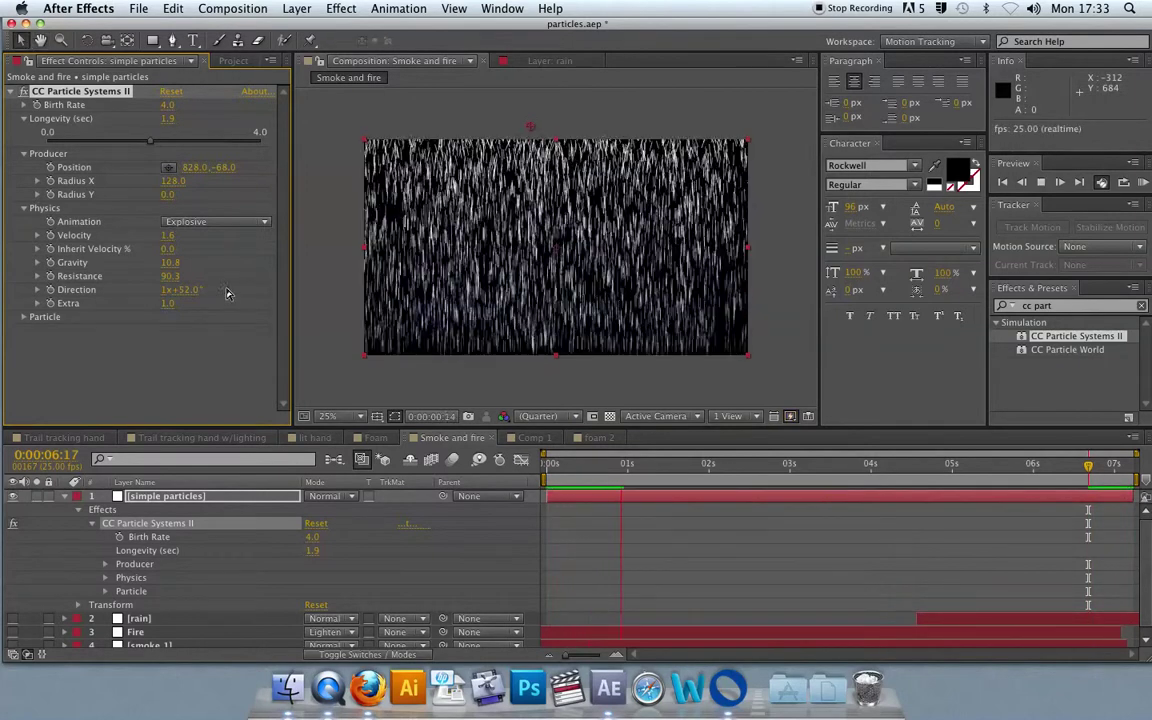
{"action": "key", "text": "space"}
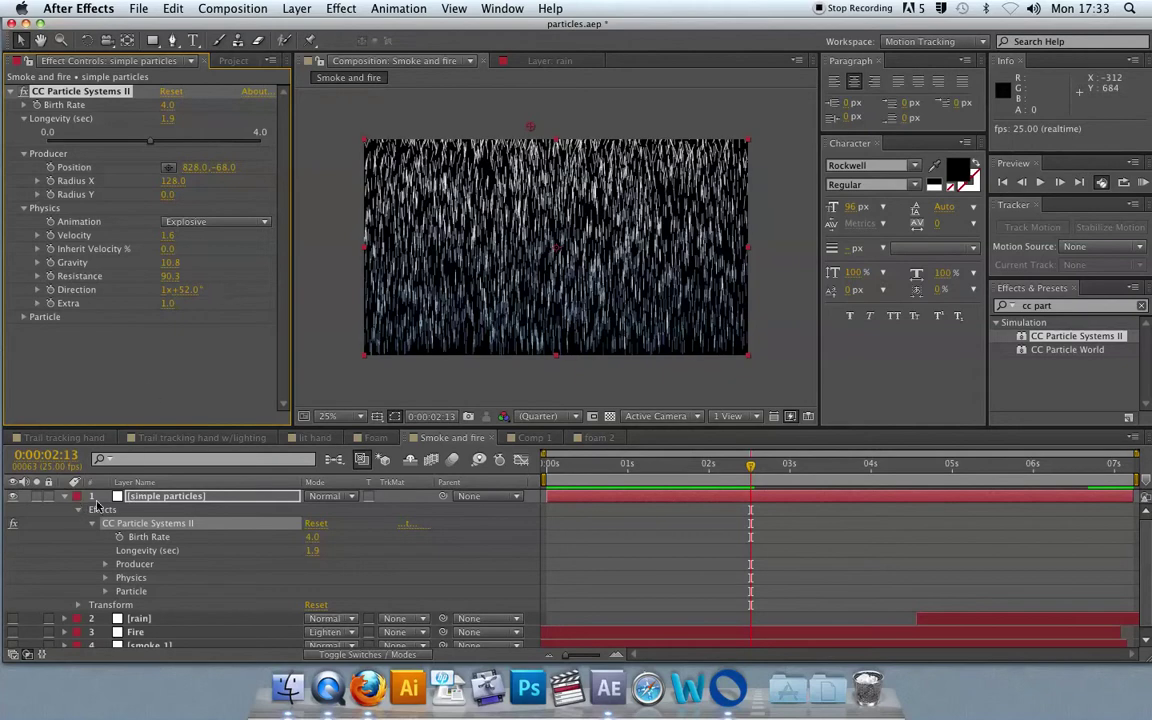
- Rename the simple particles layer to 'rain 2' and collapse its properties
{"action": "left_click", "coordinate": [165, 496]}
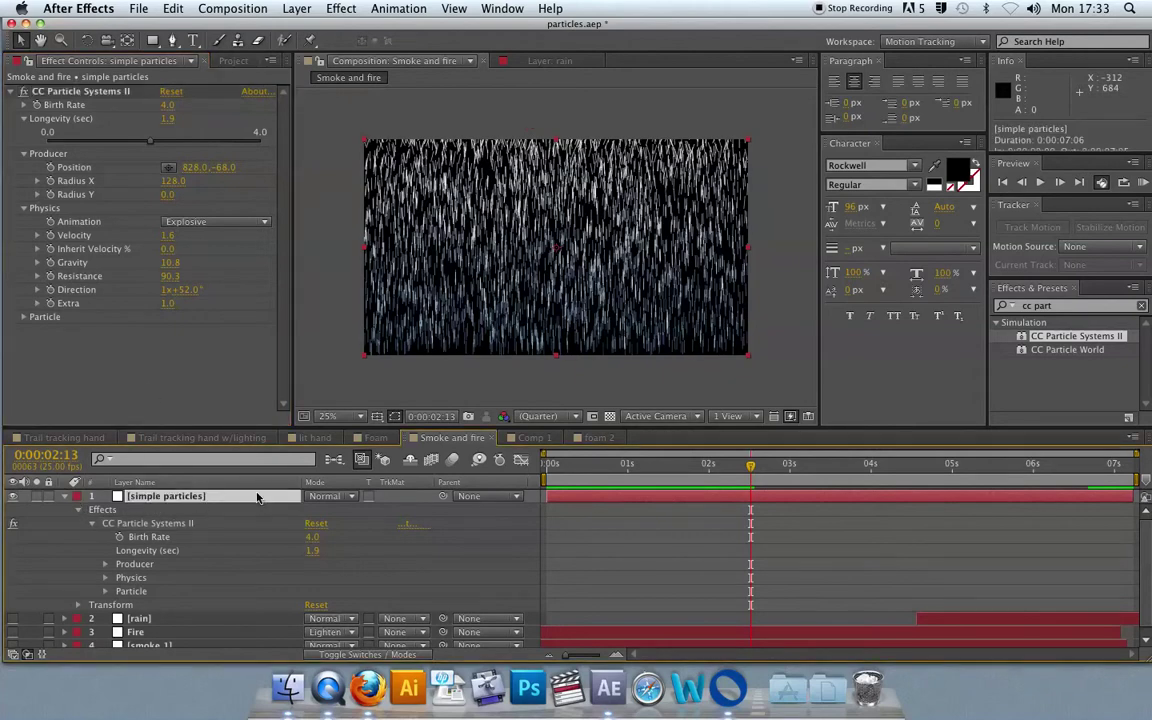
{"action": "key", "text": "Return"}
{"action": "type", "text": "rain"}
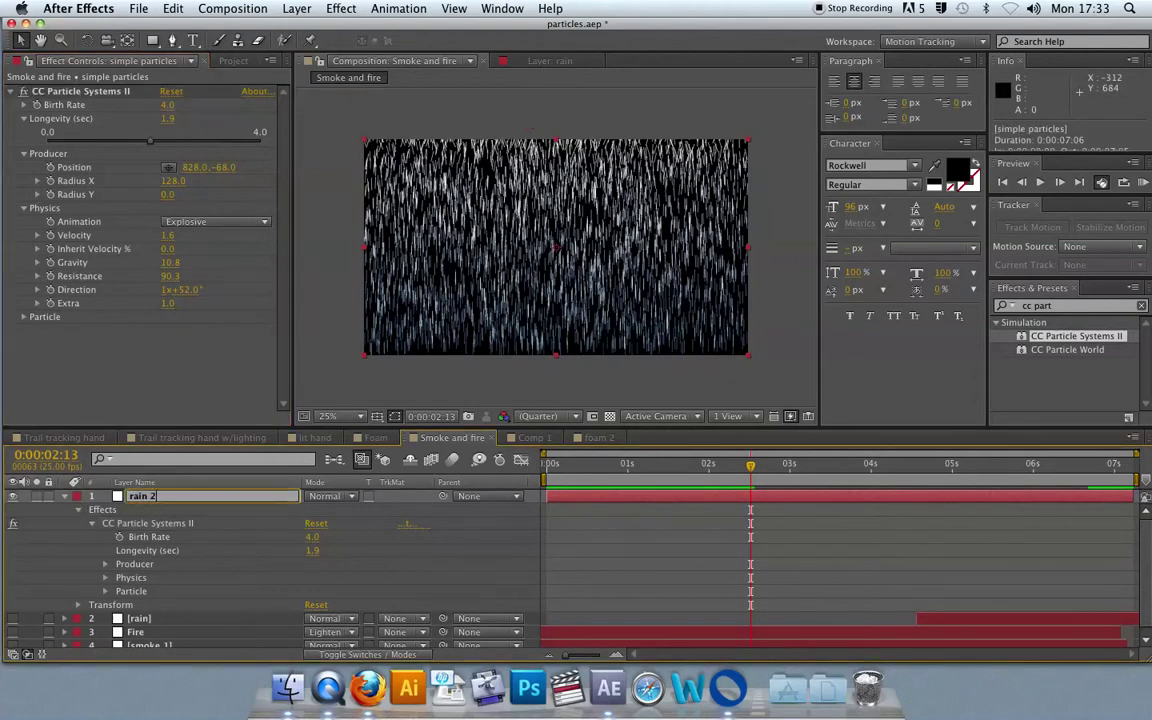
{"action": "type", "text": " 2"}
{"action": "key", "text": "Return"}
{"action": "left_click", "coordinate": [64, 496]}
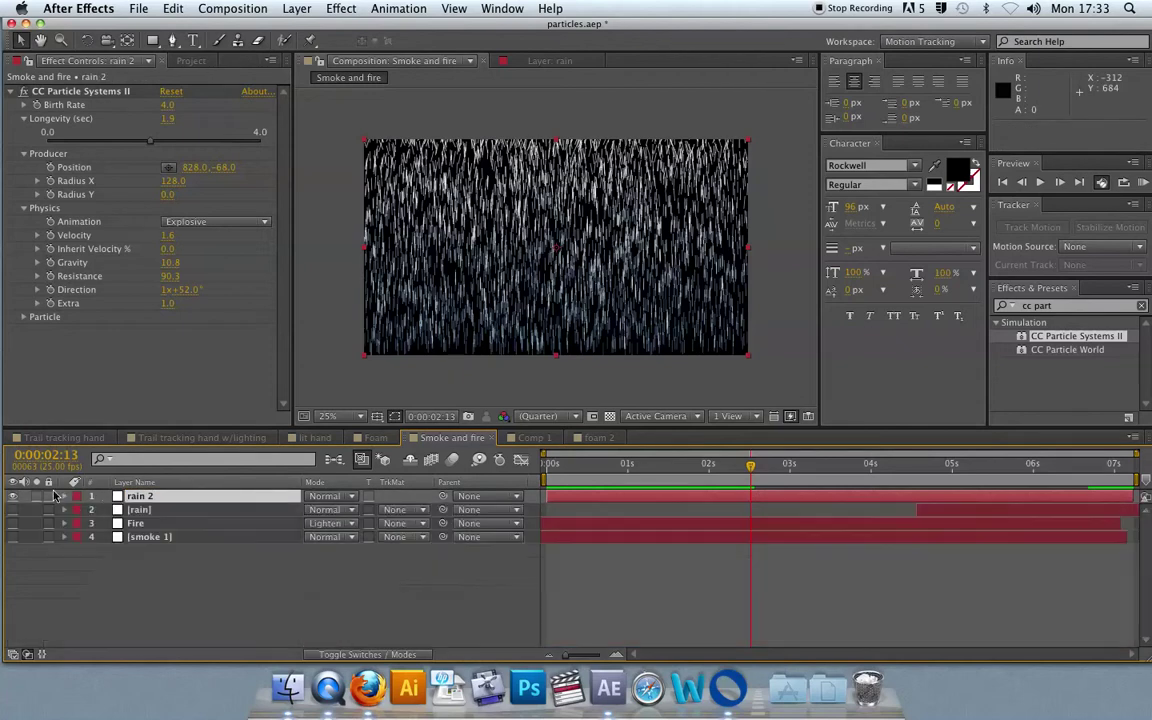
{"action": "left_click", "coordinate": [12, 496]}
- Add a 'Fire 2' solid with CC Particle Systems II, moving the emitter lower in frame
{"action": "right_click", "coordinate": [157, 572]}
{"action": "mouse_move", "coordinate": [200, 511]}
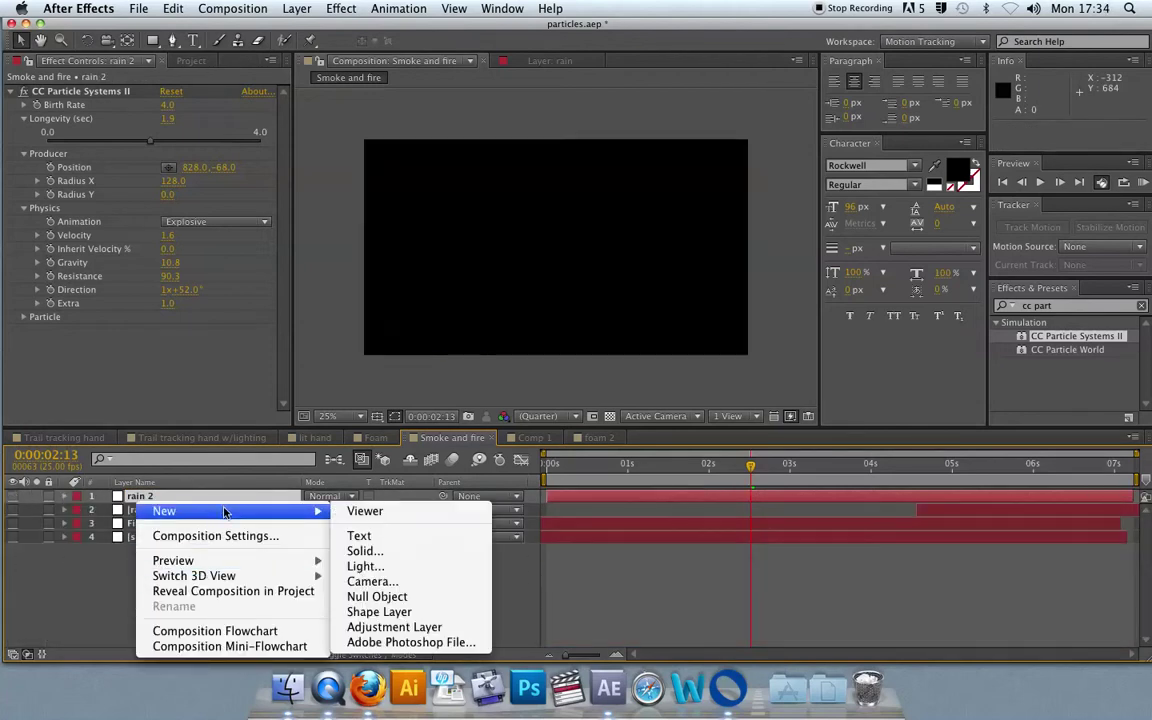
{"action": "left_click", "coordinate": [380, 552]}
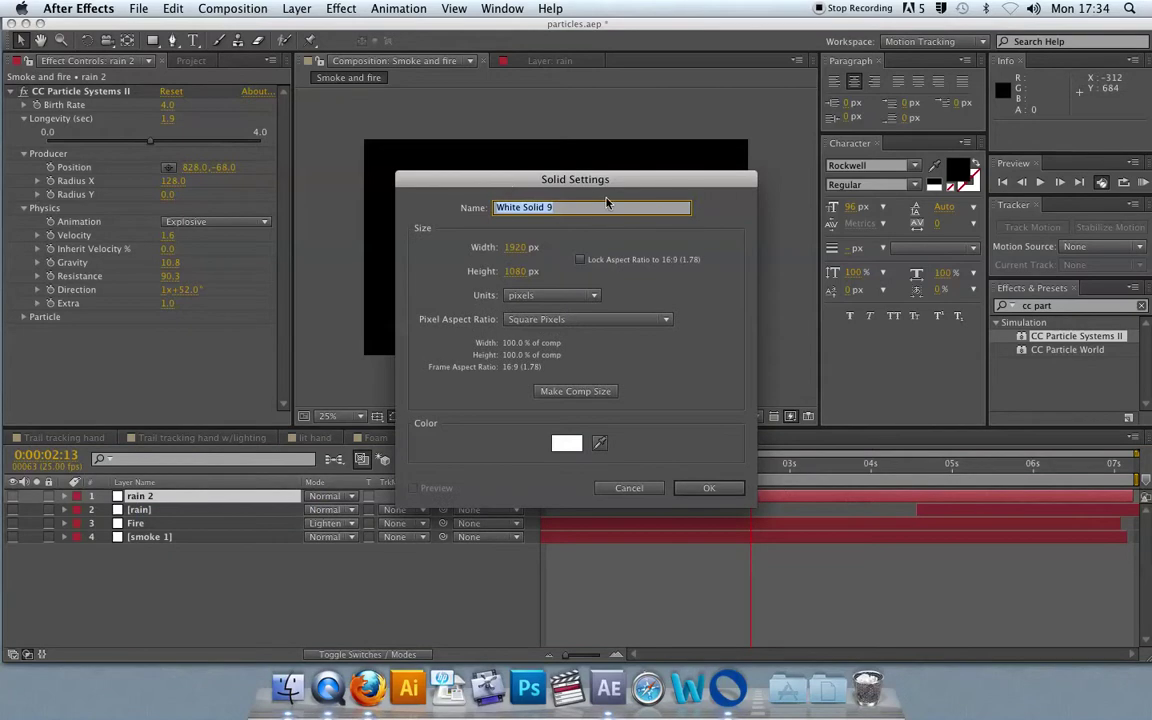
{"action": "type", "text": "Fire 2"}
{"action": "key", "text": "Return"}
{"action": "left_click_drag", "start_coordinate": [1052, 340], "coordinate": [700, 285]}
{"action": "left_click_drag", "start_coordinate": [556, 250], "coordinate": [556, 303]}
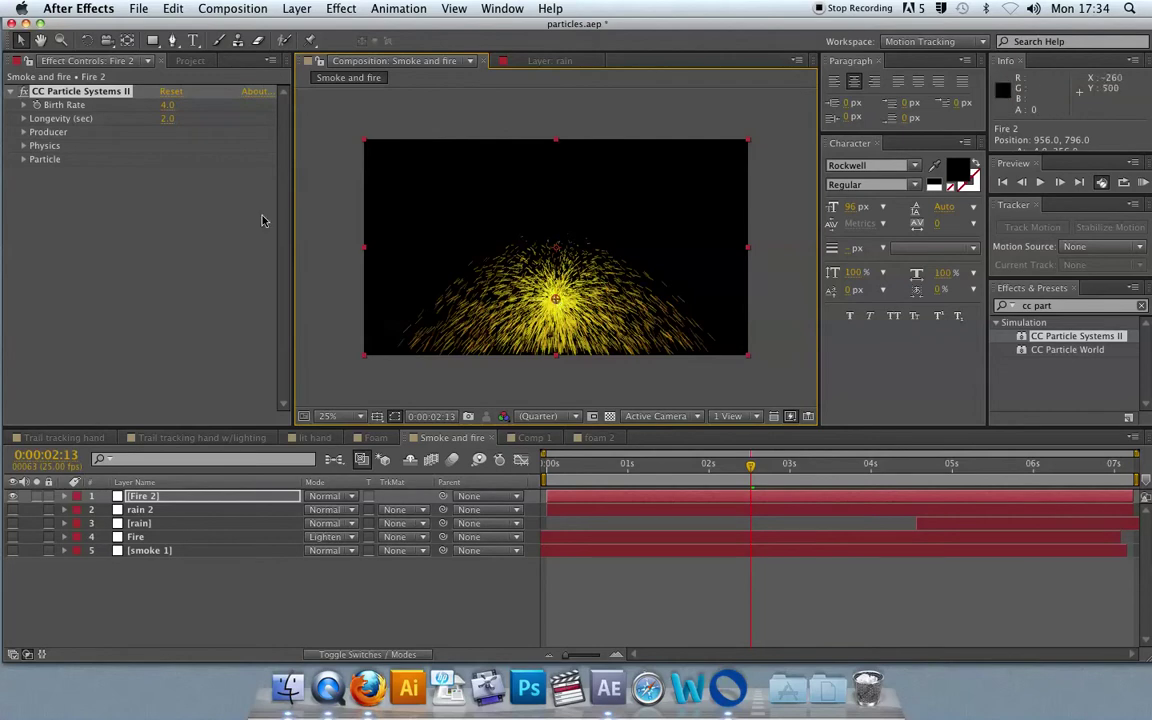
- Try cyan, near-white and dark blue particle colours, then undo back to yellow and red
{"action": "left_click", "coordinate": [21, 161]}
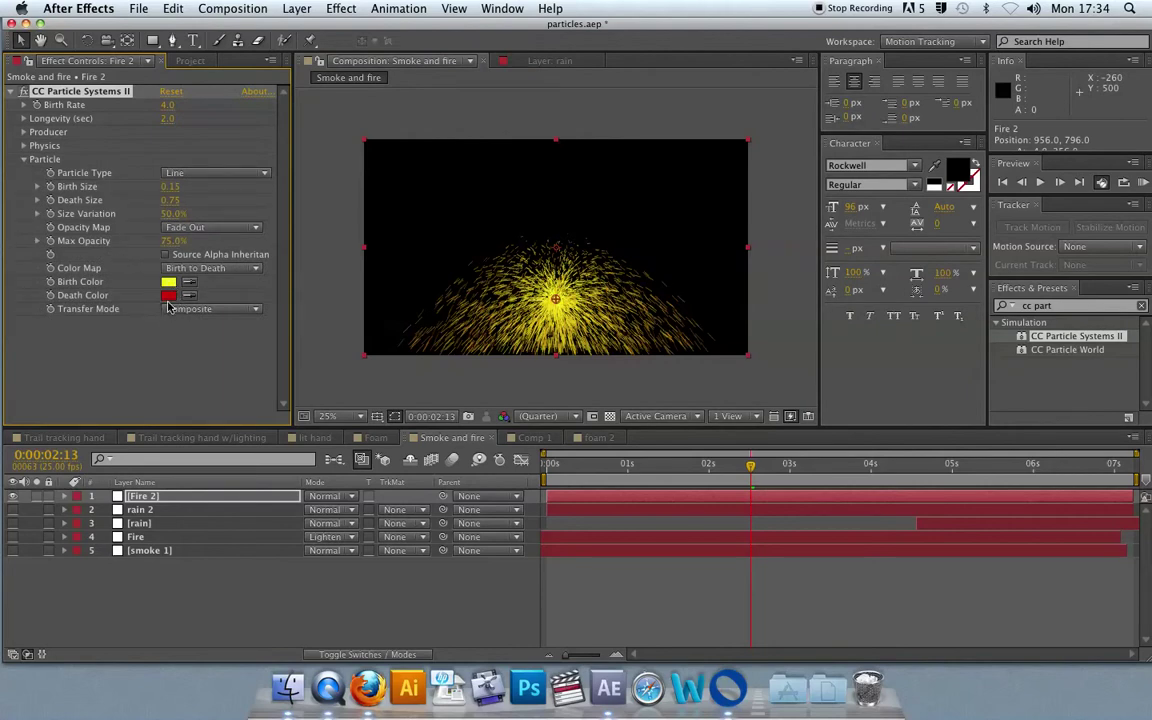
{"action": "left_click", "coordinate": [168, 296]}
{"action": "left_click", "coordinate": [280, 201]}
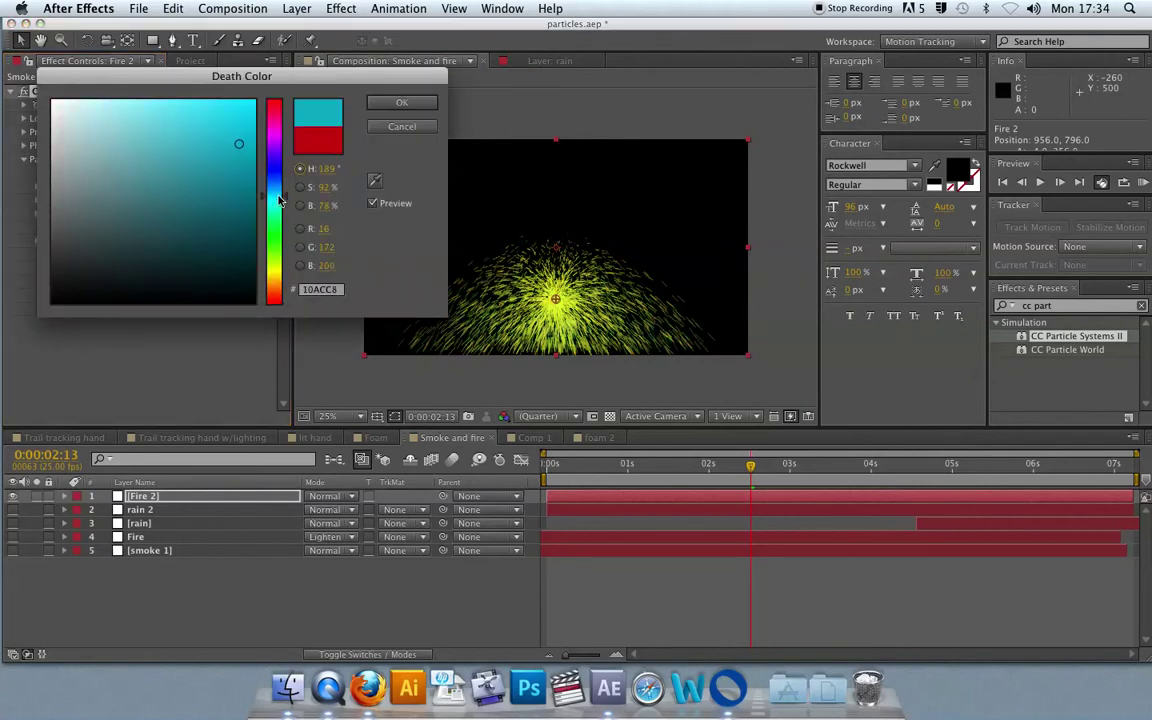
{"action": "left_click", "coordinate": [402, 103]}
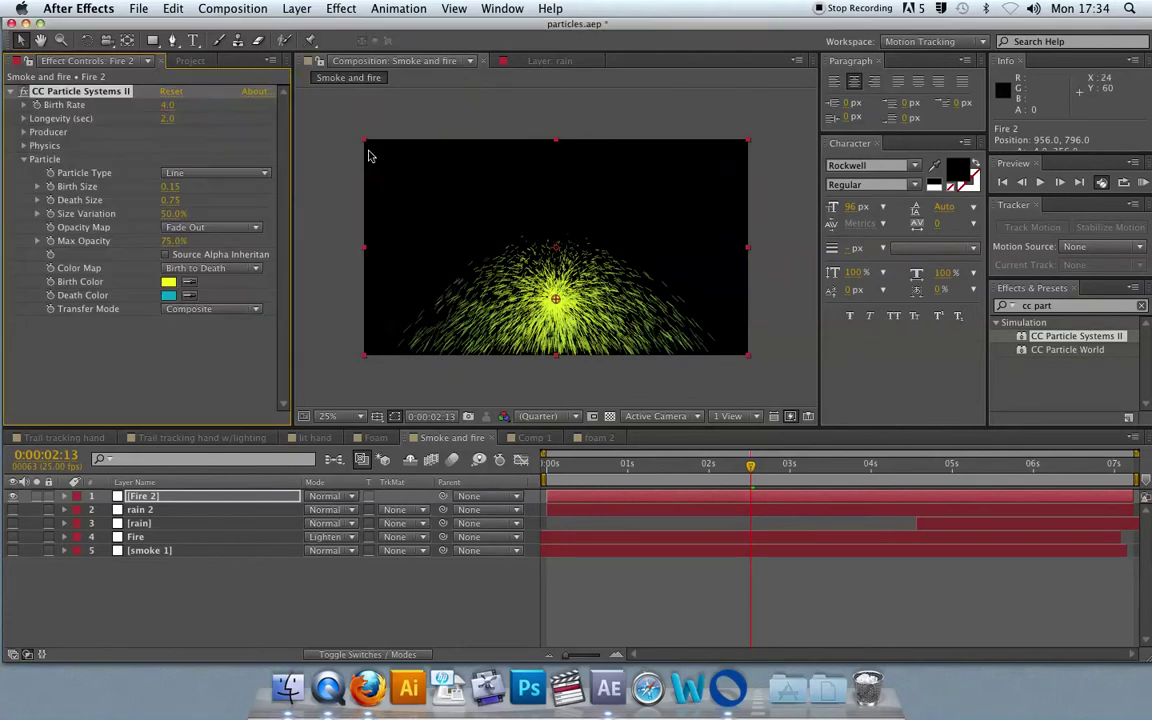
{"action": "left_click", "coordinate": [168, 283]}
{"action": "left_click", "coordinate": [63, 135]}
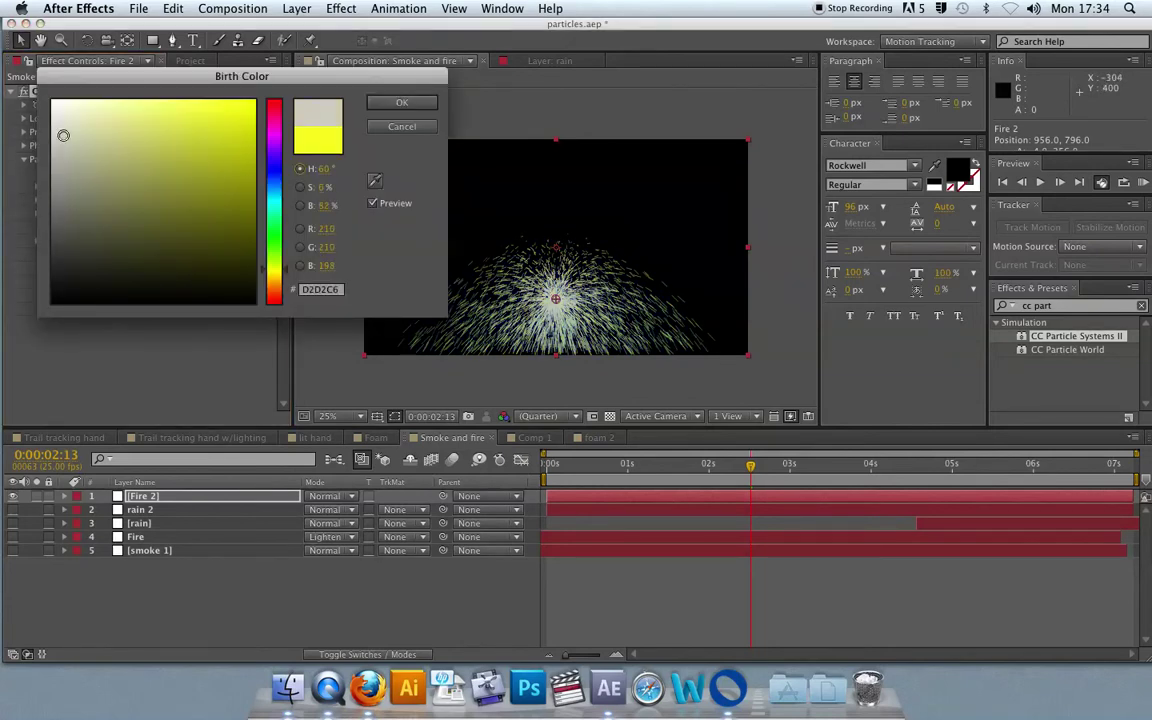
{"action": "left_click", "coordinate": [380, 103]}
{"action": "left_click", "coordinate": [168, 296]}
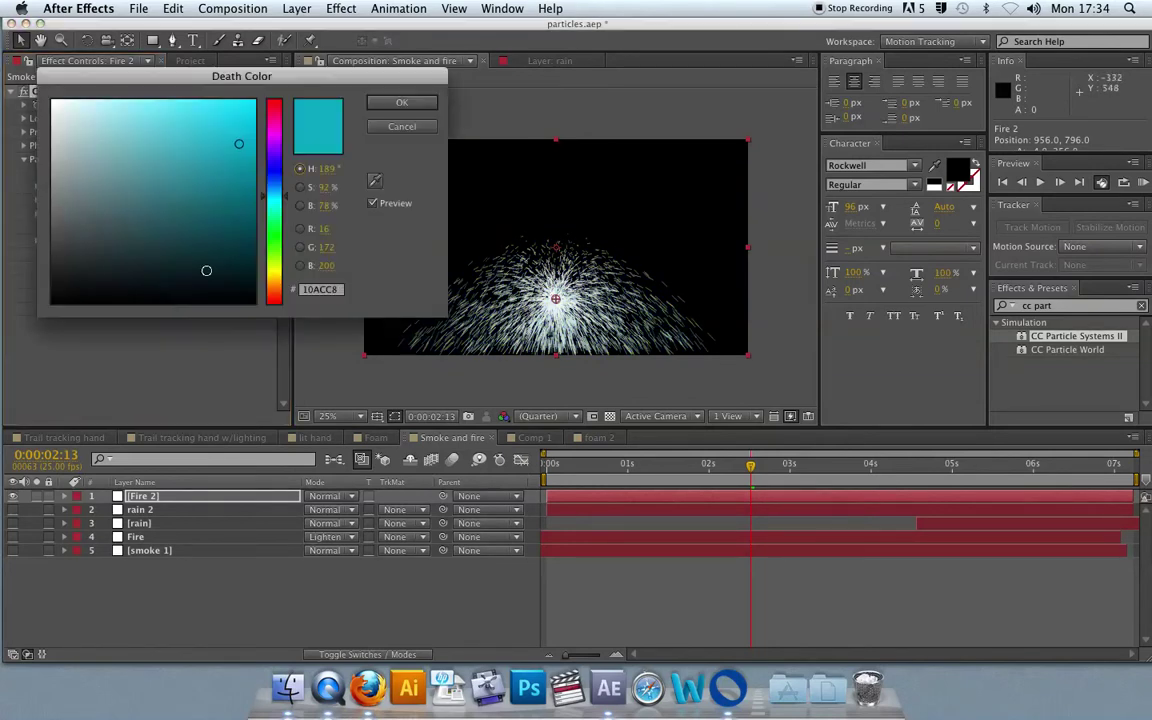
{"action": "left_click_drag", "start_coordinate": [275, 200], "coordinate": [275, 172]}
{"action": "left_click", "coordinate": [395, 104]}
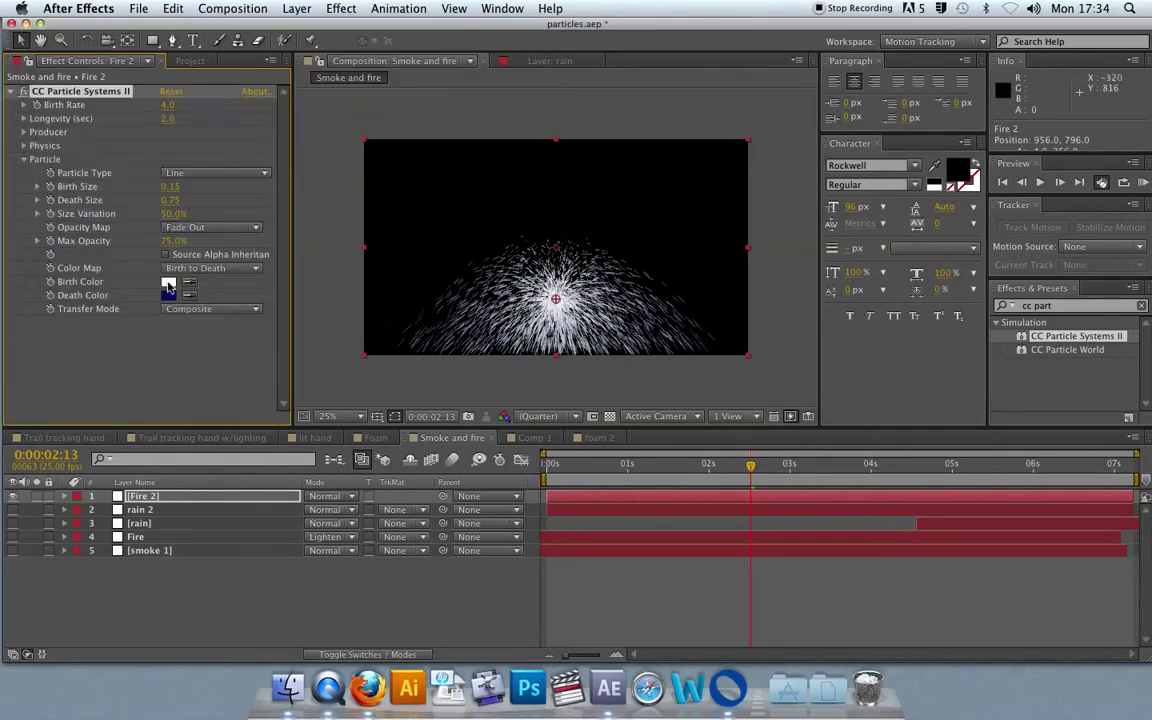
{"action": "key", "text": "super+z"}
{"action": "key", "text": "super+z"}
{"action": "key", "text": "super+z"}
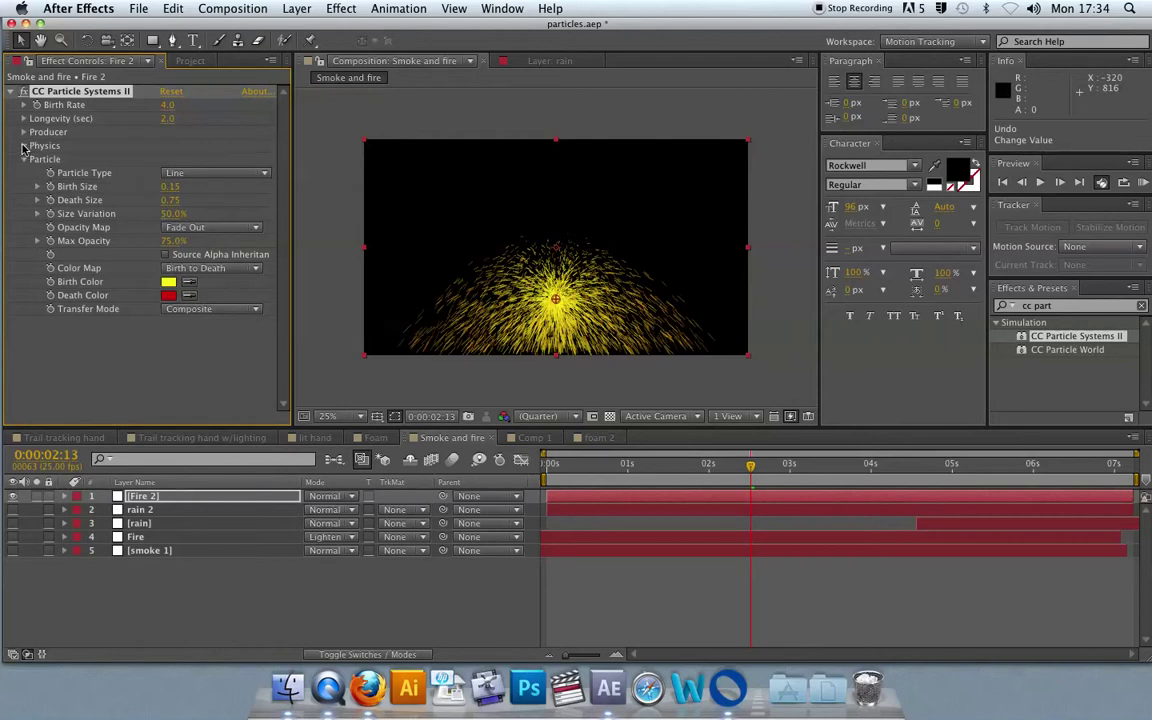
- Set the Physics Animation to Fire and move the emitter to the frame's bottom edge
{"action": "left_click", "coordinate": [24, 146]}
{"action": "left_click", "coordinate": [200, 161]}
{"action": "left_click", "coordinate": [207, 252]}
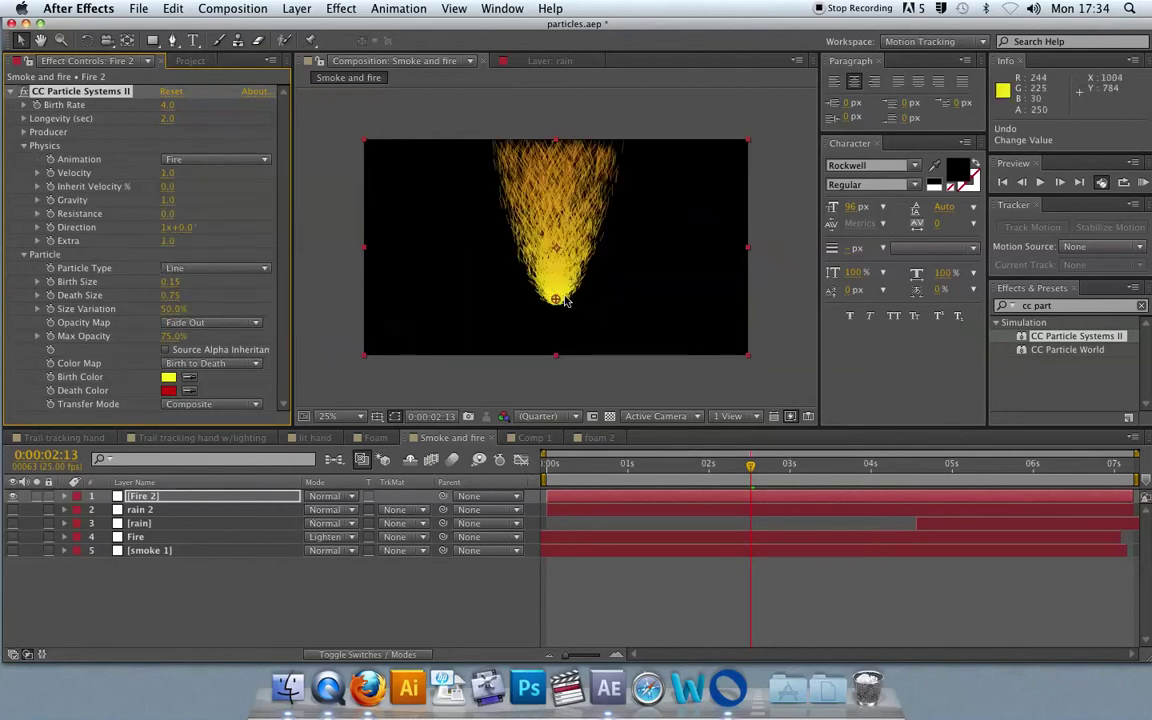
{"action": "left_click_drag", "start_coordinate": [556, 298], "coordinate": [557, 338]}
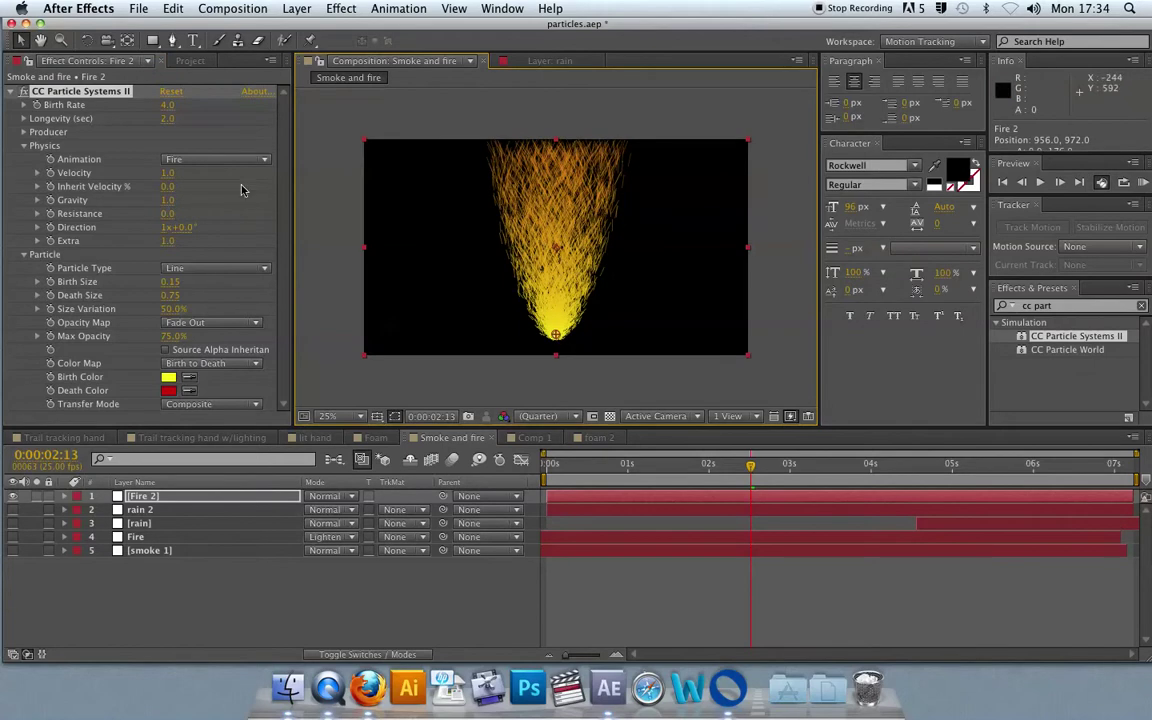
- Switch the particle type to Faded Sphere and preview the fire
{"action": "left_click", "coordinate": [215, 268]}
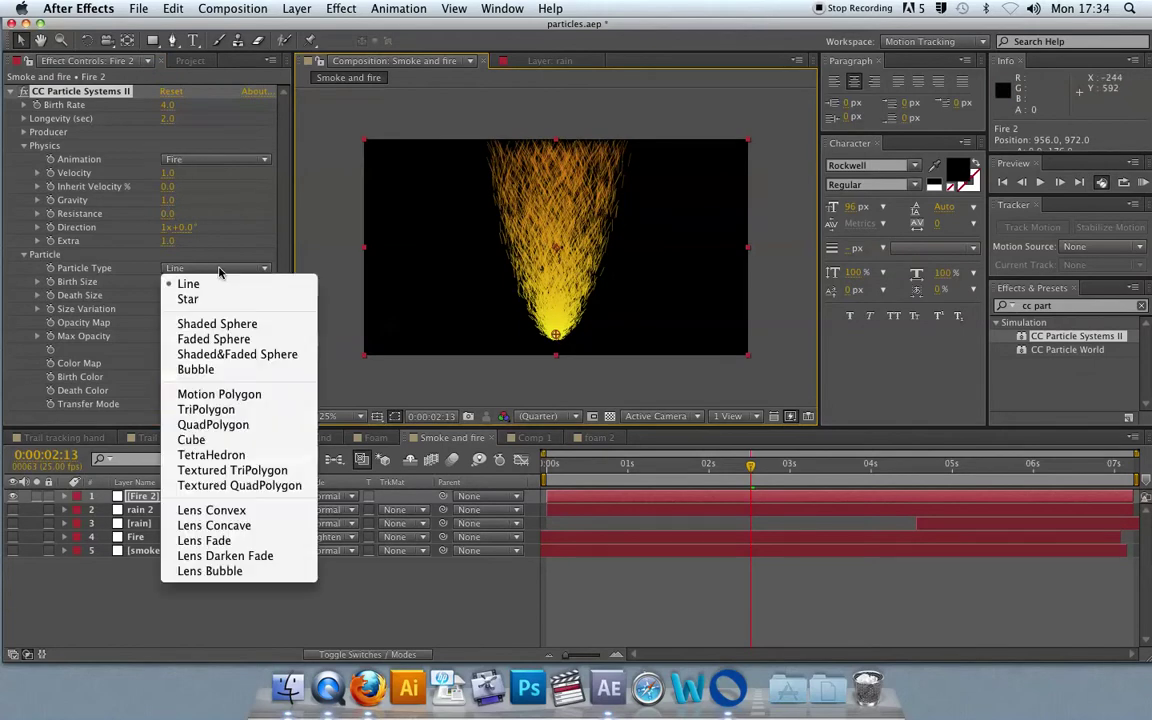
{"action": "left_click", "coordinate": [226, 339]}
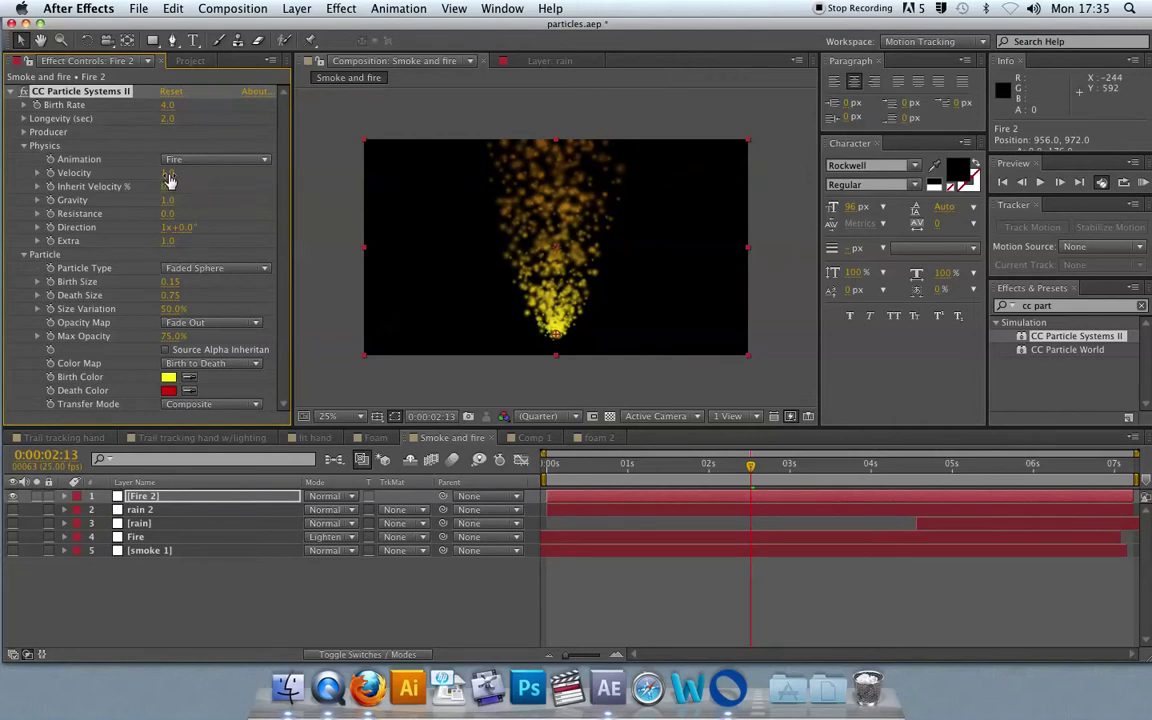
{"action": "key", "text": "KP_0"}
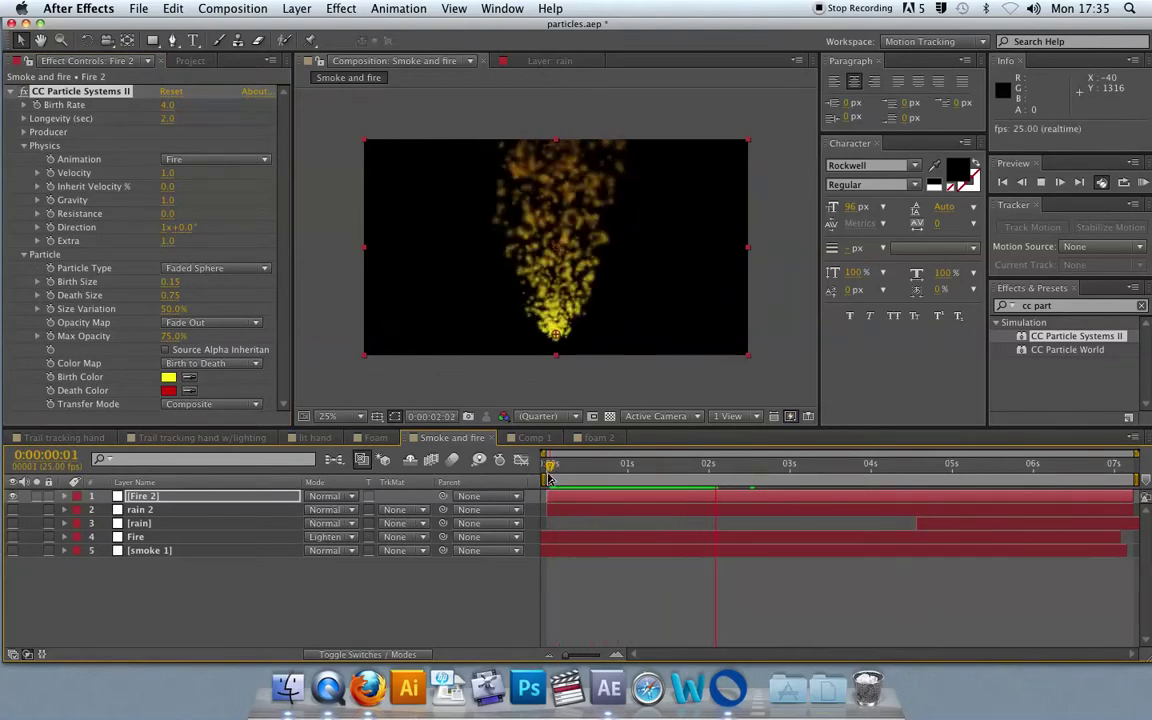
{"action": "left_click", "coordinate": [220, 140]}
- Tune the fire's birth rate and add resistance (68.3), previewing the smaller flame
{"action": "left_click_drag", "start_coordinate": [166, 104], "coordinate": [284, 115]}
{"action": "key", "text": "KP_0"}
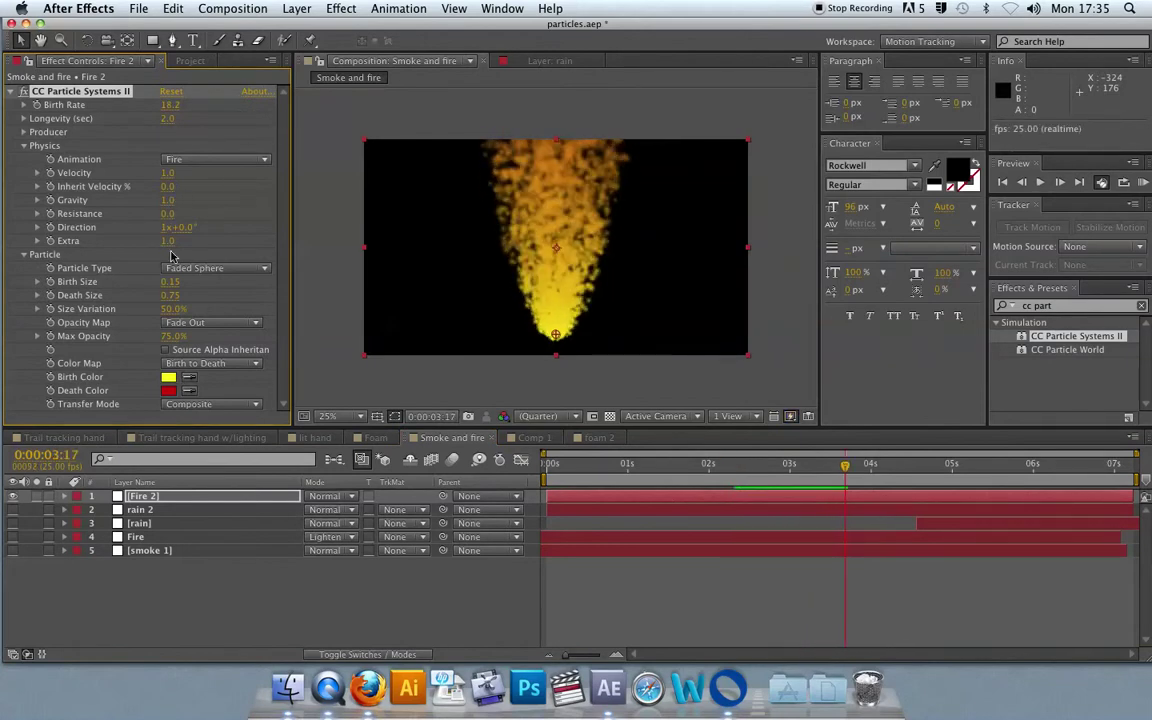
{"action": "left_click_drag", "start_coordinate": [167, 213], "coordinate": [725, 283]}
{"action": "key", "text": "KP_0"}
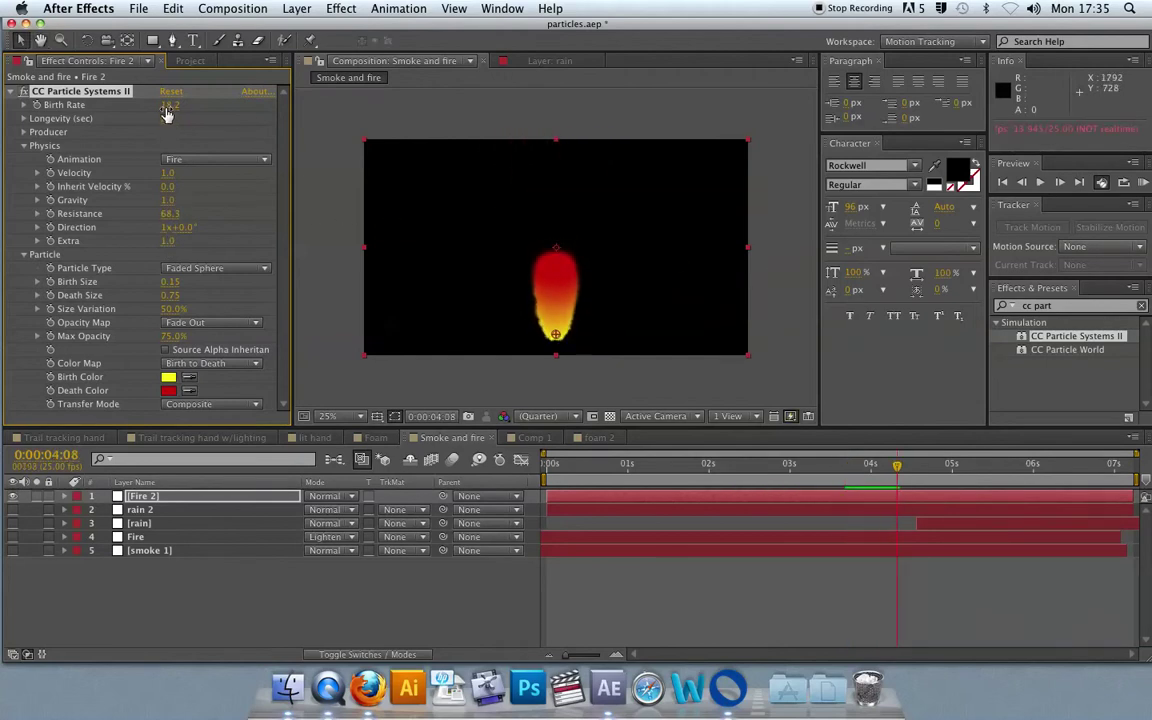
{"action": "left_click_drag", "start_coordinate": [162, 105], "coordinate": [18, 104]}
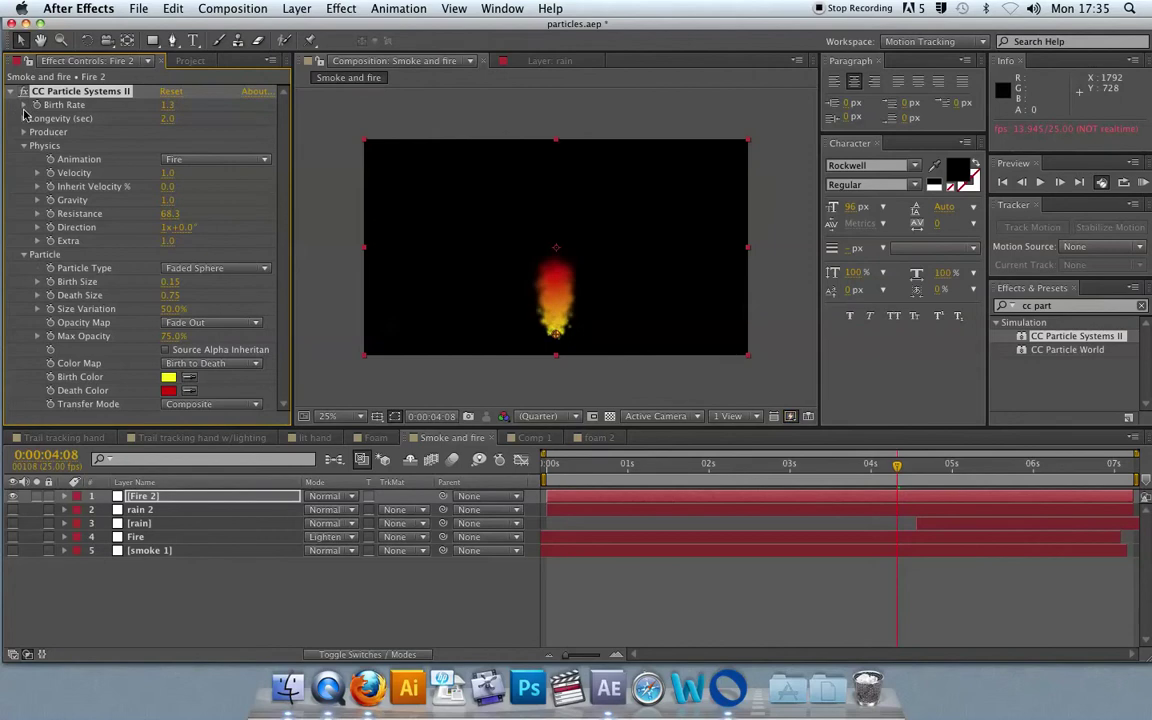
{"action": "key", "text": "KP_0"}
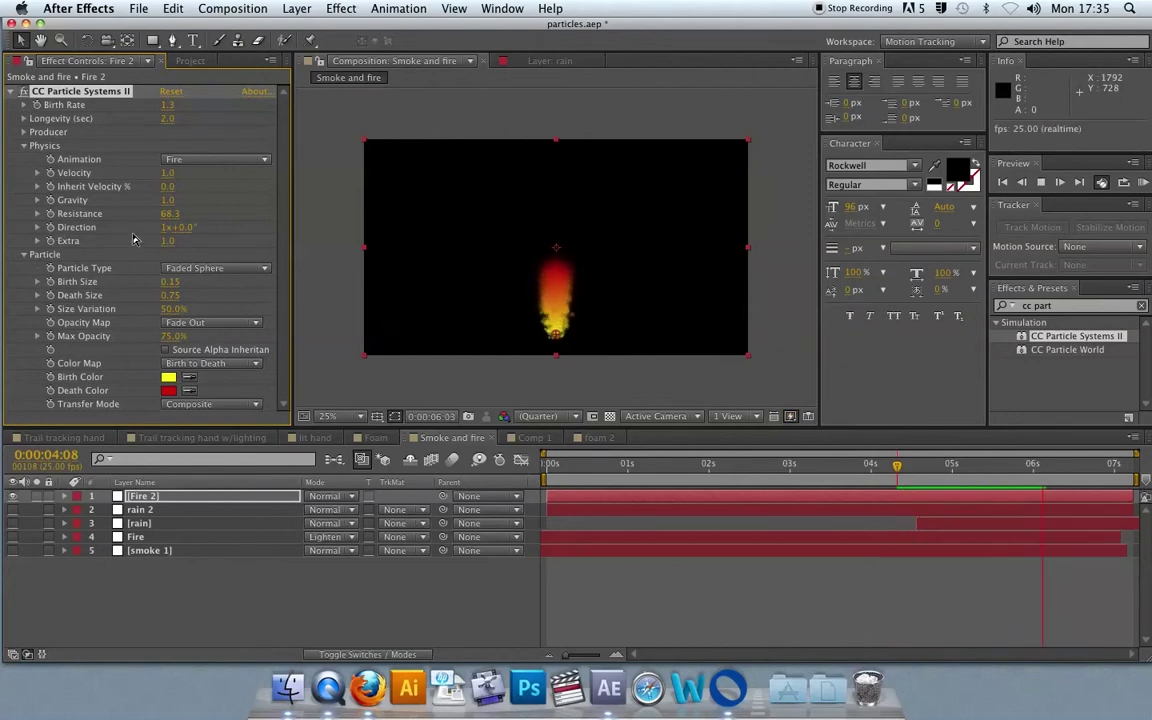
{"action": "left_click", "coordinate": [146, 130]}
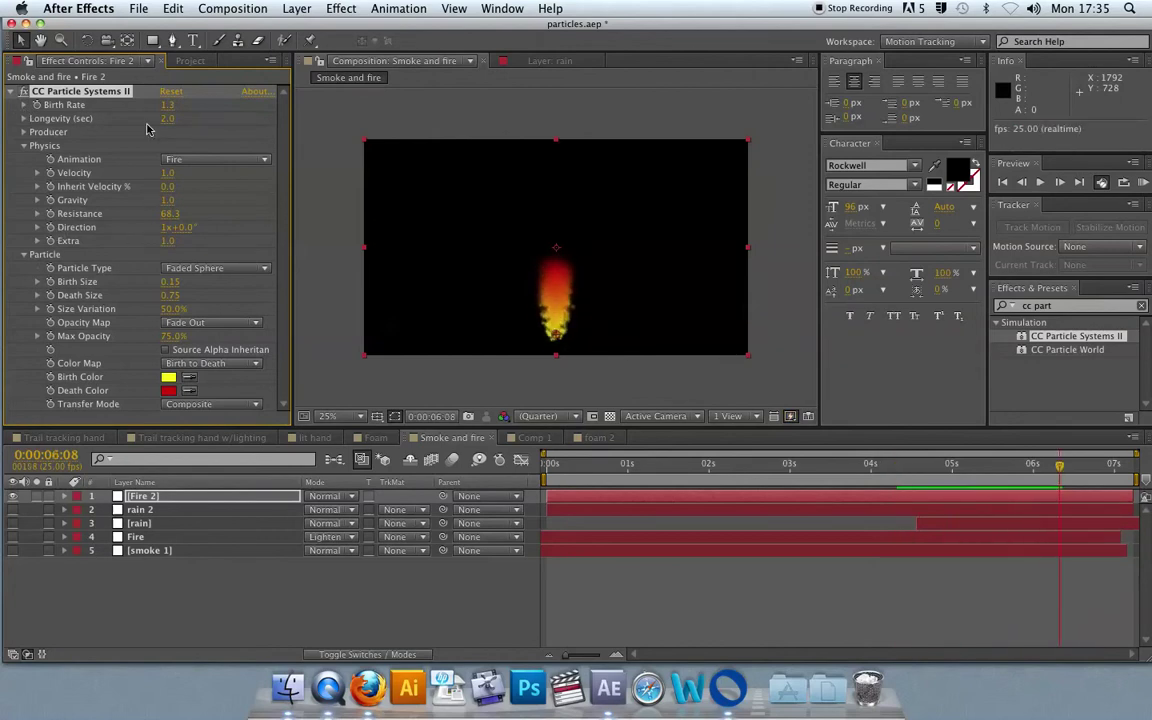
- Widen the emitter to Radius X 31 and enlarge birth size to 0.50, then preview
{"action": "left_click", "coordinate": [24, 133]}
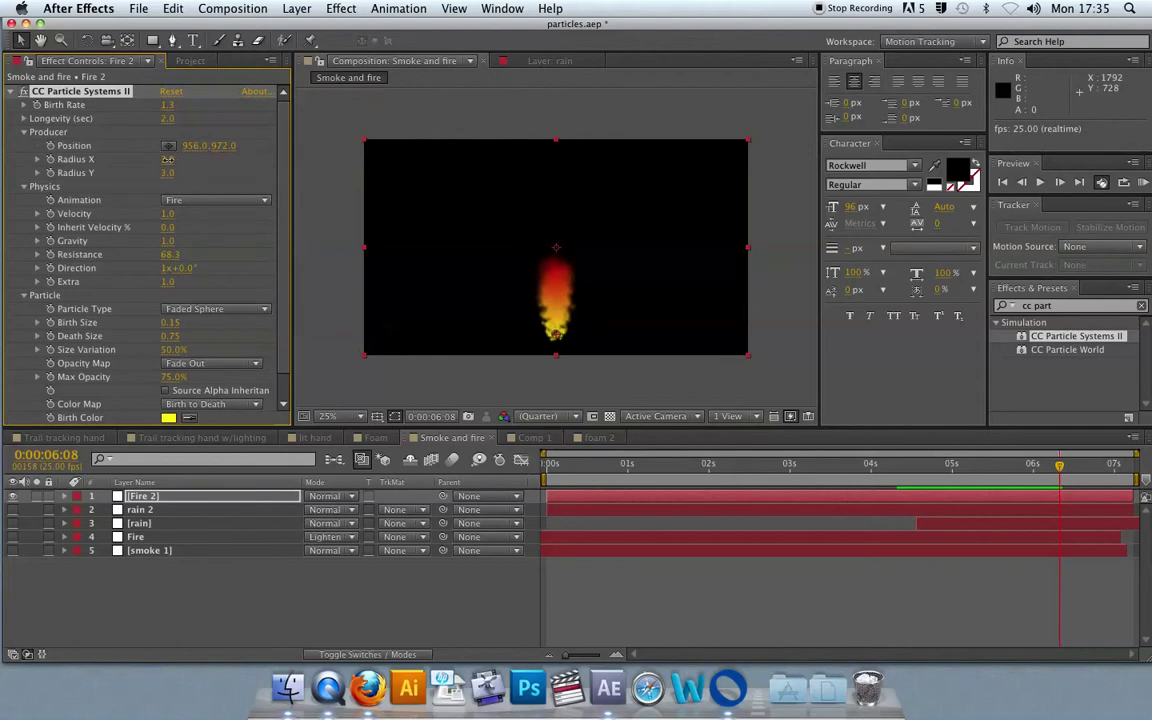
{"action": "left_click_drag", "start_coordinate": [166, 159], "coordinate": [191, 108]}
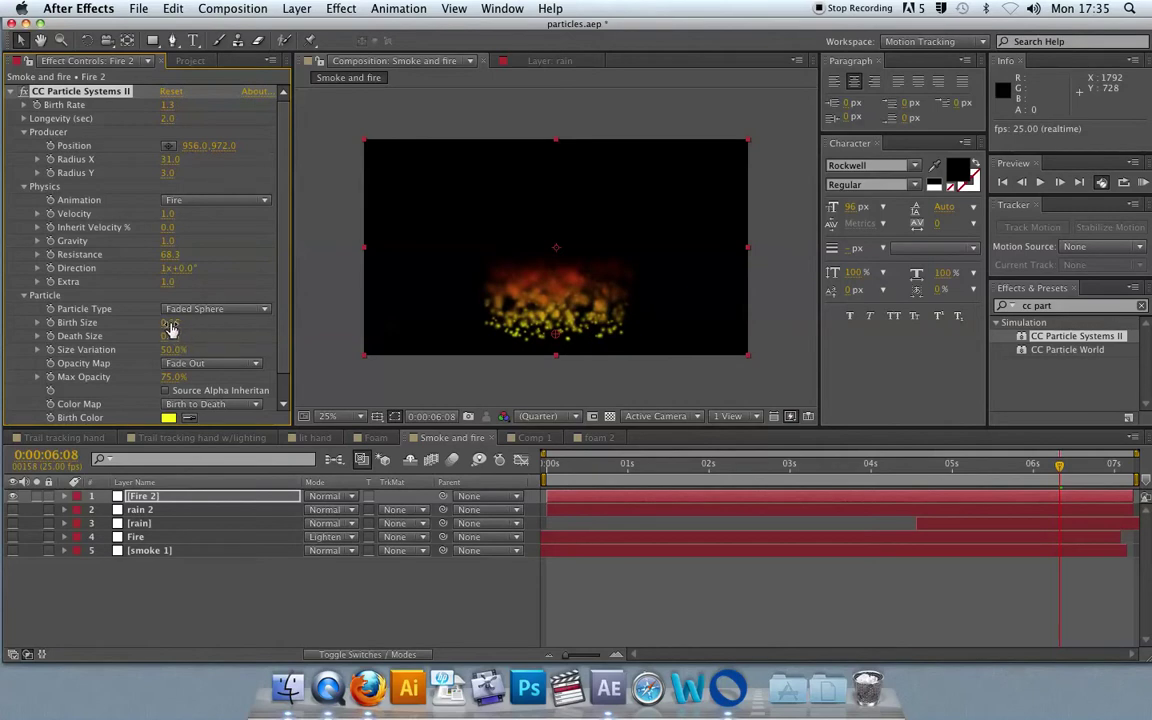
{"action": "left_click_drag", "start_coordinate": [170, 322], "coordinate": [148, 336]}
{"action": "key", "text": "space"}
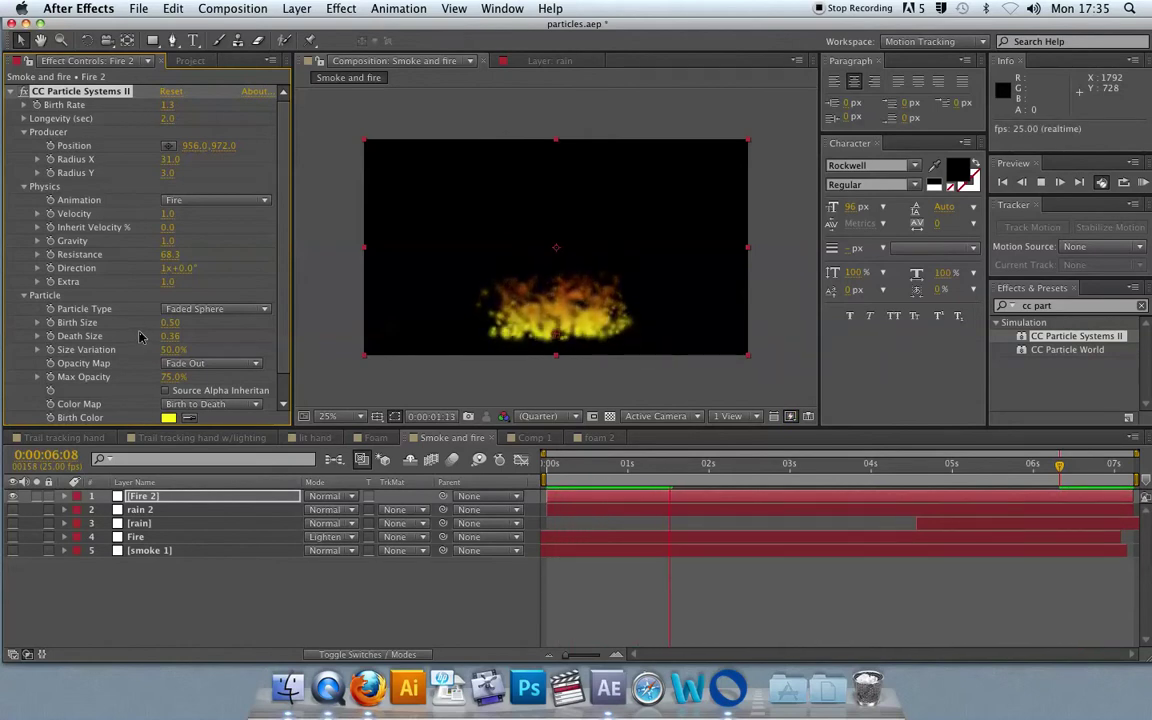
{"action": "left_click", "coordinate": [167, 110]}
- Raise the fire's birth rate to 2.9 and velocity to 2.6, previewing the denser blaze
{"action": "left_click_drag", "start_coordinate": [167, 110], "coordinate": [180, 112]}
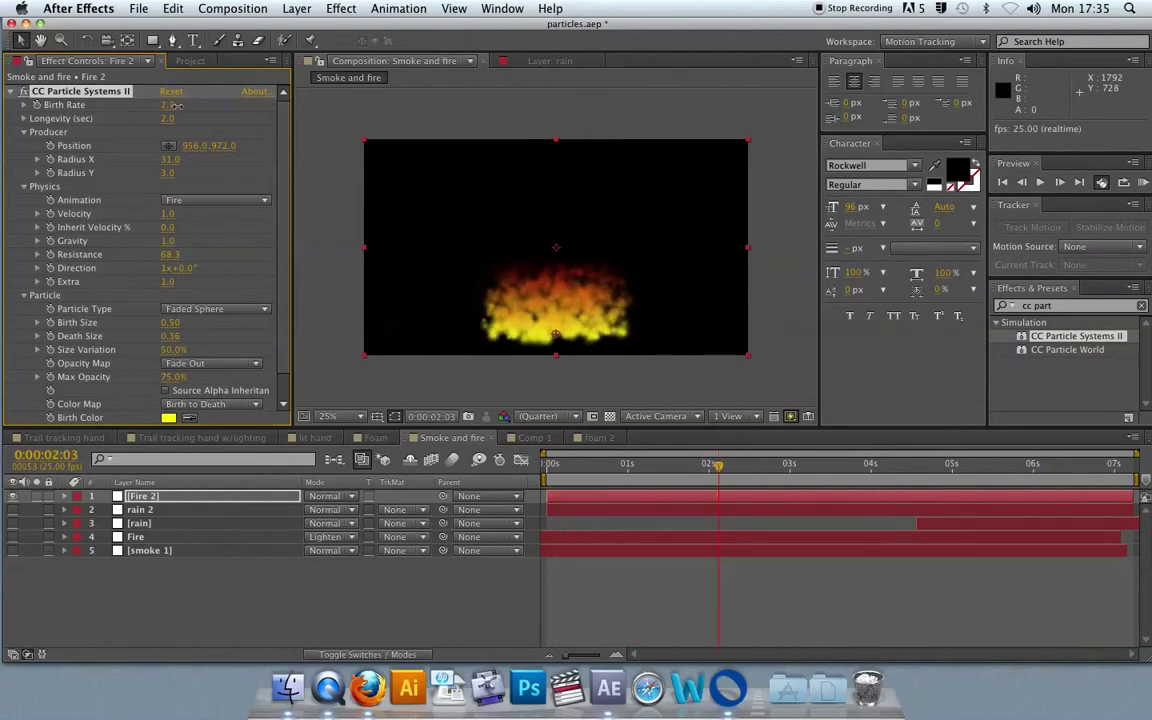
{"action": "key", "text": "space"}
{"action": "left_click", "coordinate": [185, 140]}
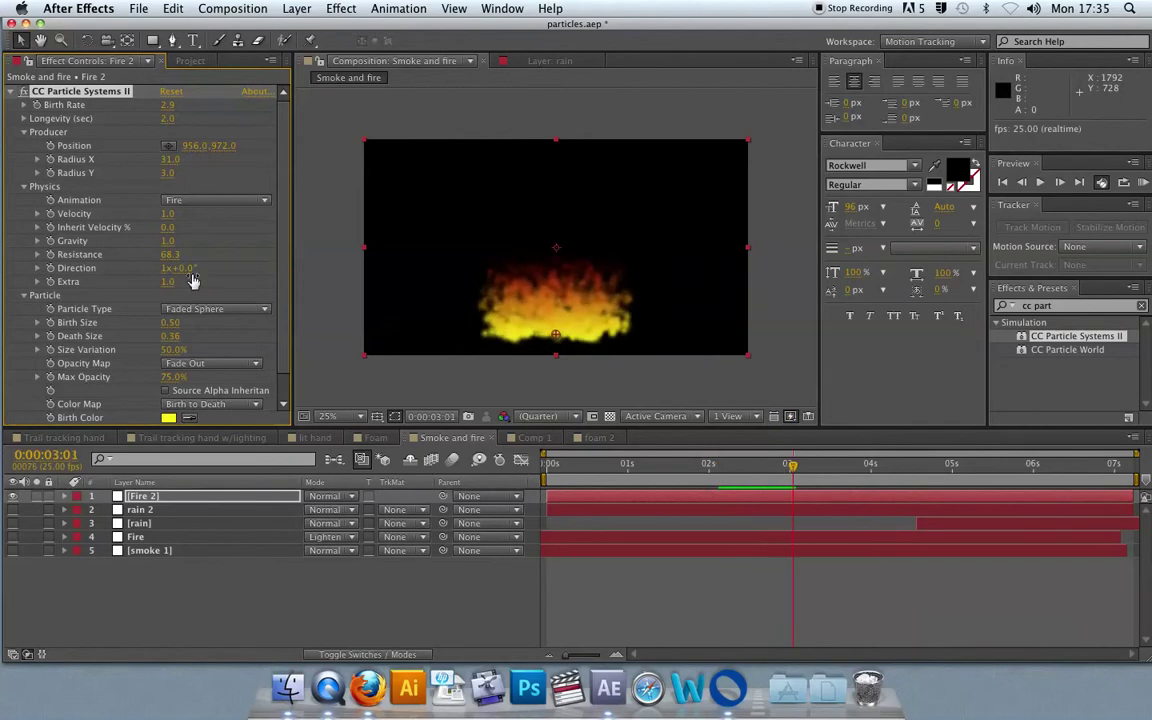
{"action": "left_click_drag", "start_coordinate": [167, 214], "coordinate": [202, 215]}
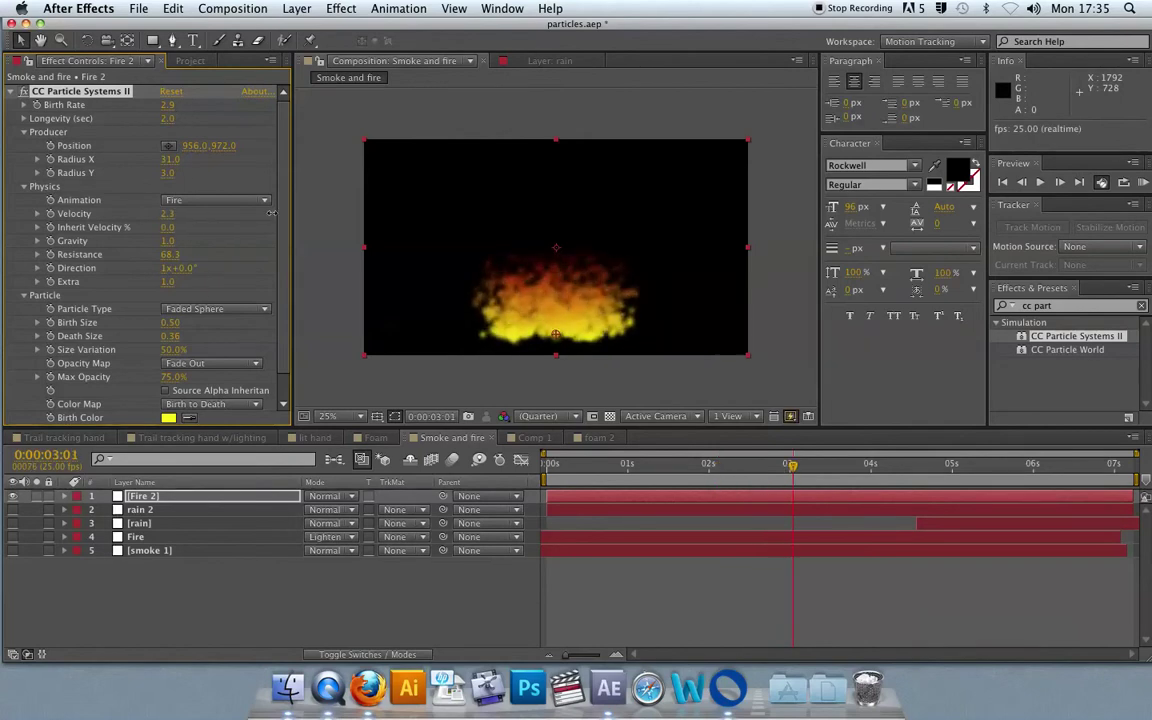
{"action": "key", "text": "space"}
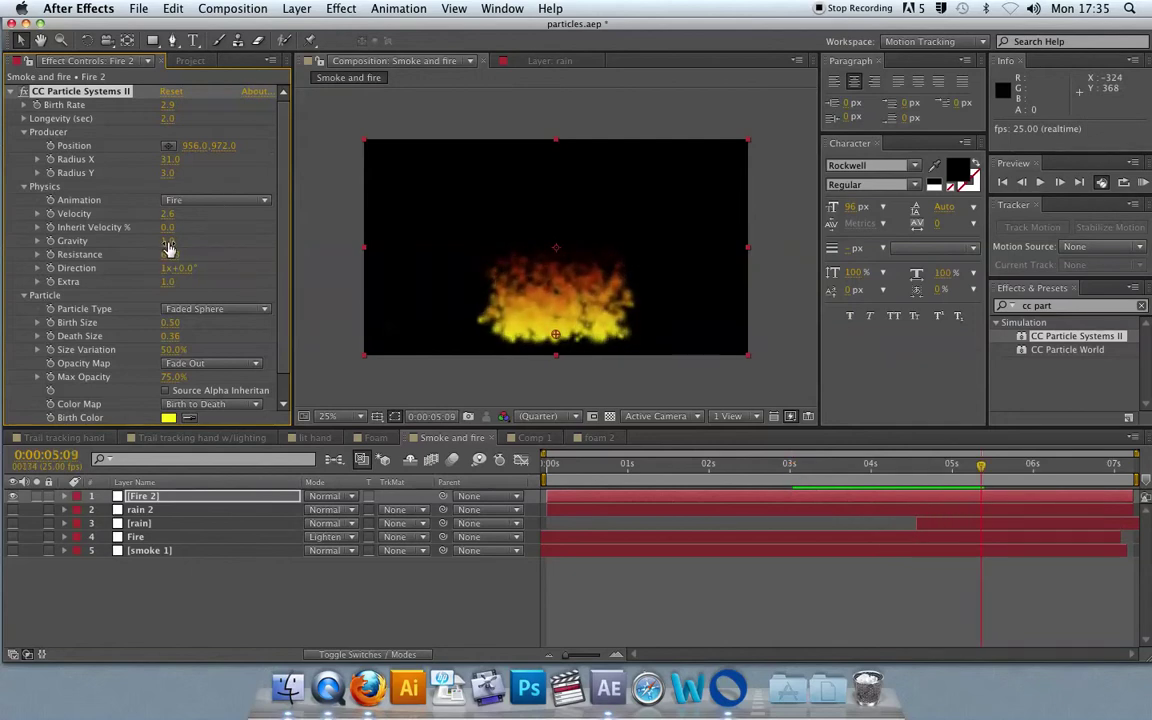
- Set Gravity 1.5, Velocity 3.3, Resistance 57.1 and Birth Rate 4.5, then preview the flame
{"action": "left_click_drag", "start_coordinate": [167, 241], "coordinate": [162, 242]}
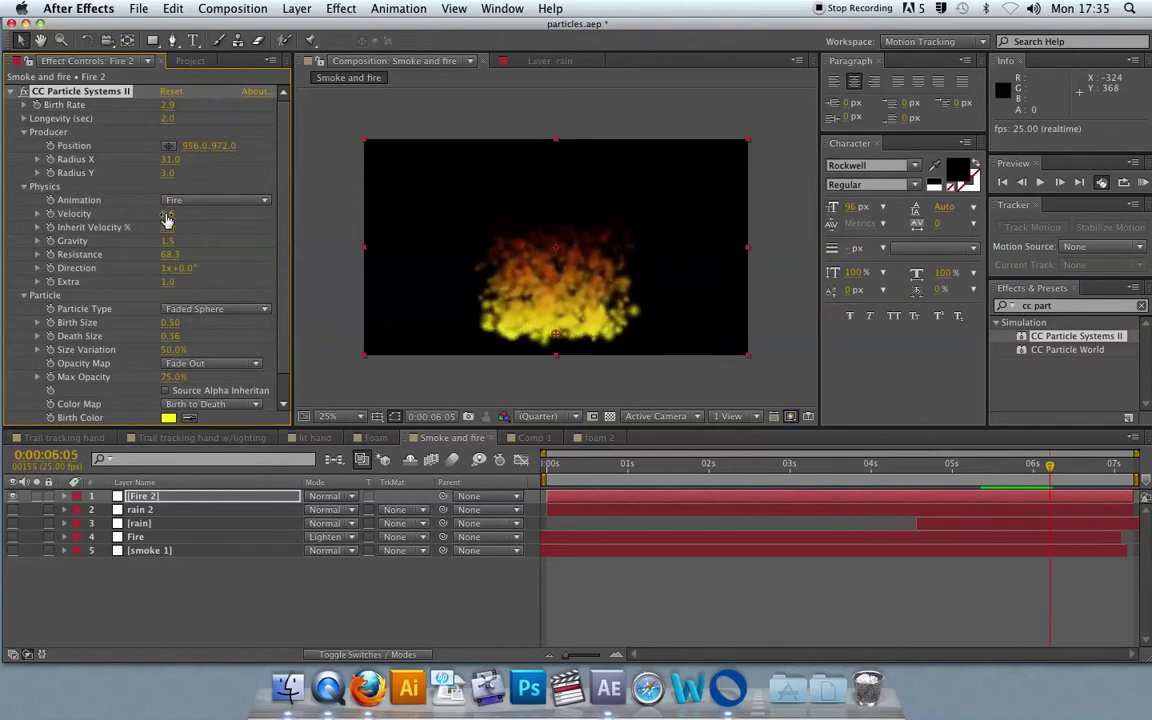
{"action": "left_click_drag", "start_coordinate": [168, 214], "coordinate": [194, 214]}
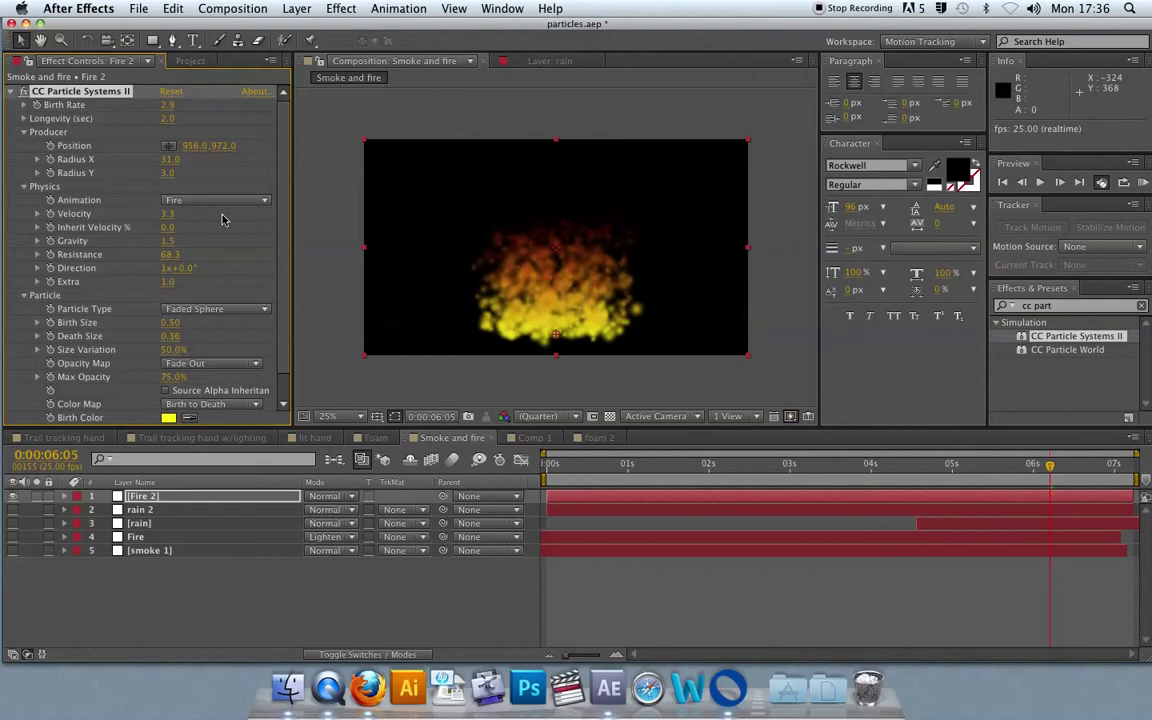
{"action": "left_click_drag", "start_coordinate": [167, 254], "coordinate": [162, 254]}
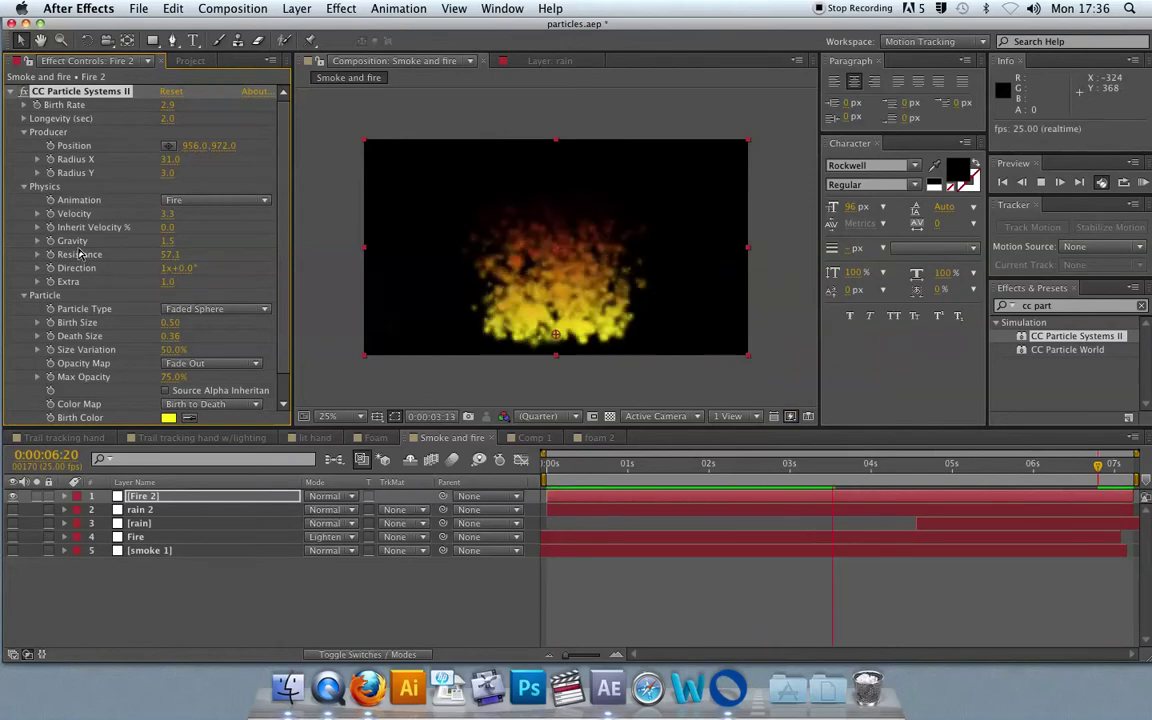
{"action": "left_click_drag", "start_coordinate": [169, 108], "coordinate": [180, 105]}
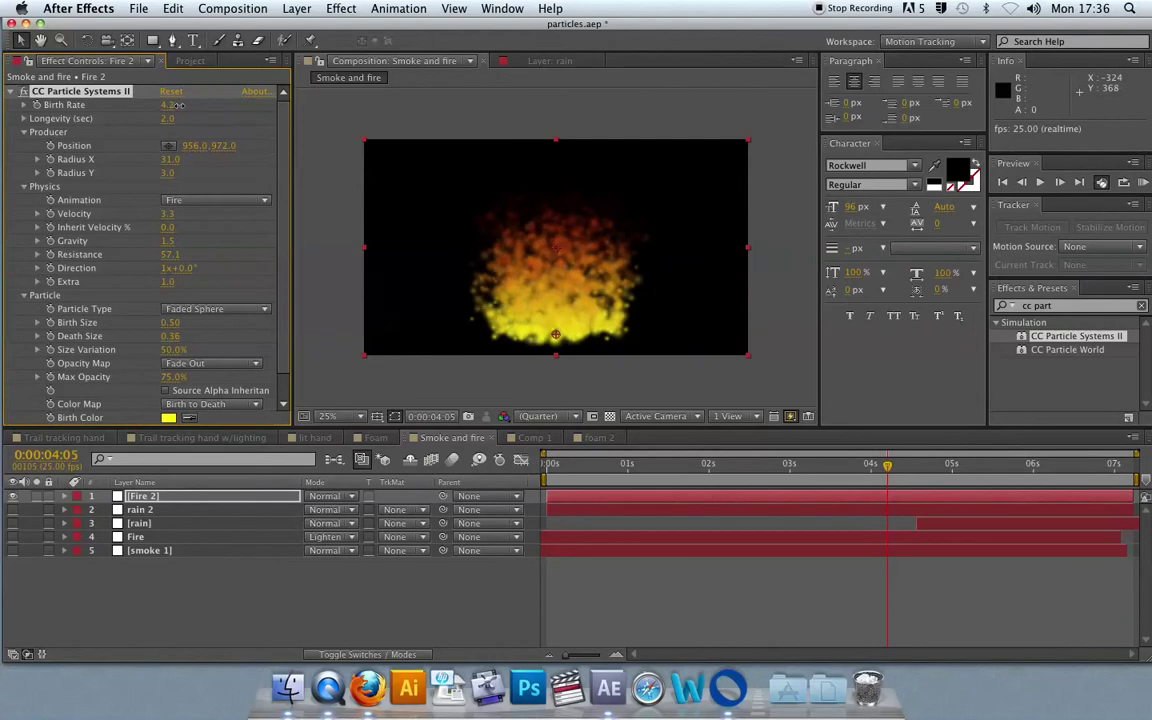
{"action": "key", "text": "space"}
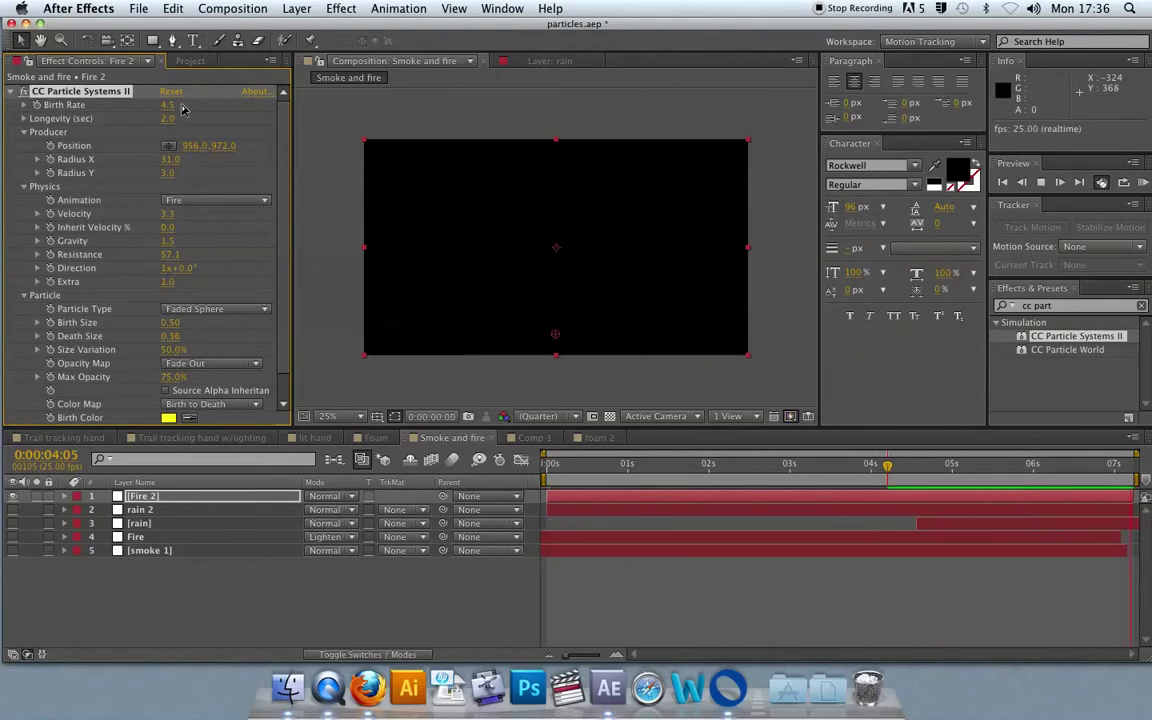
{"action": "key", "text": "space"}
{"action": "key", "text": "space"}
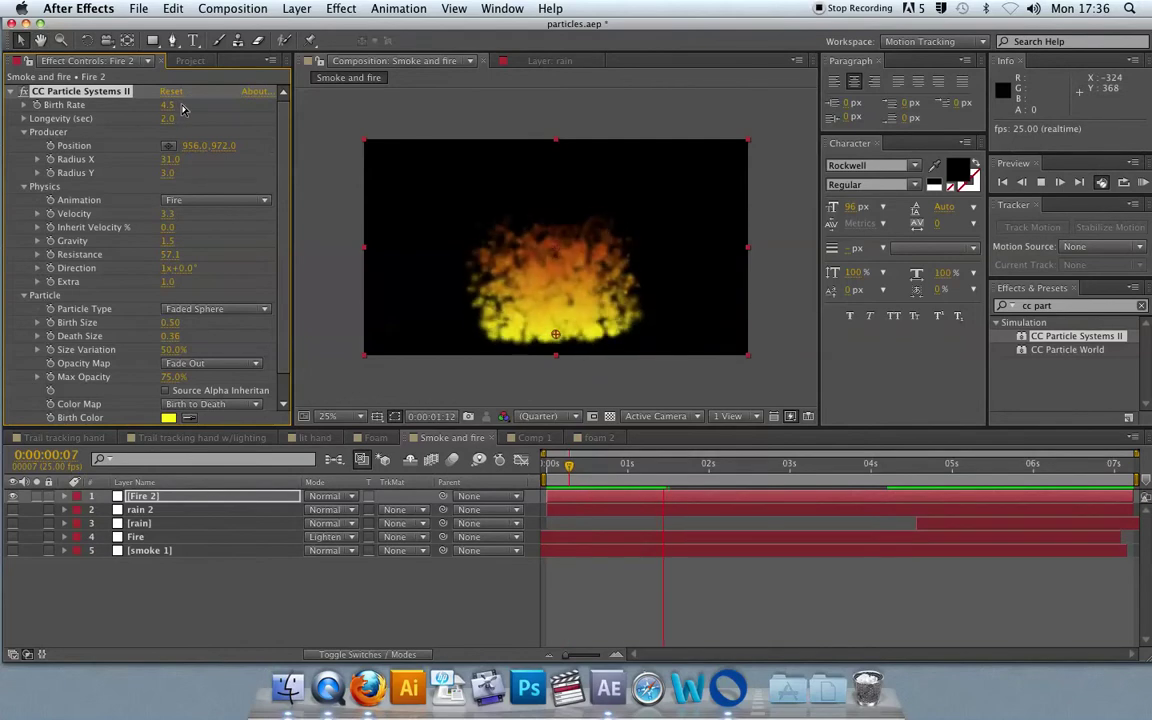
{"action": "key", "text": "space"}
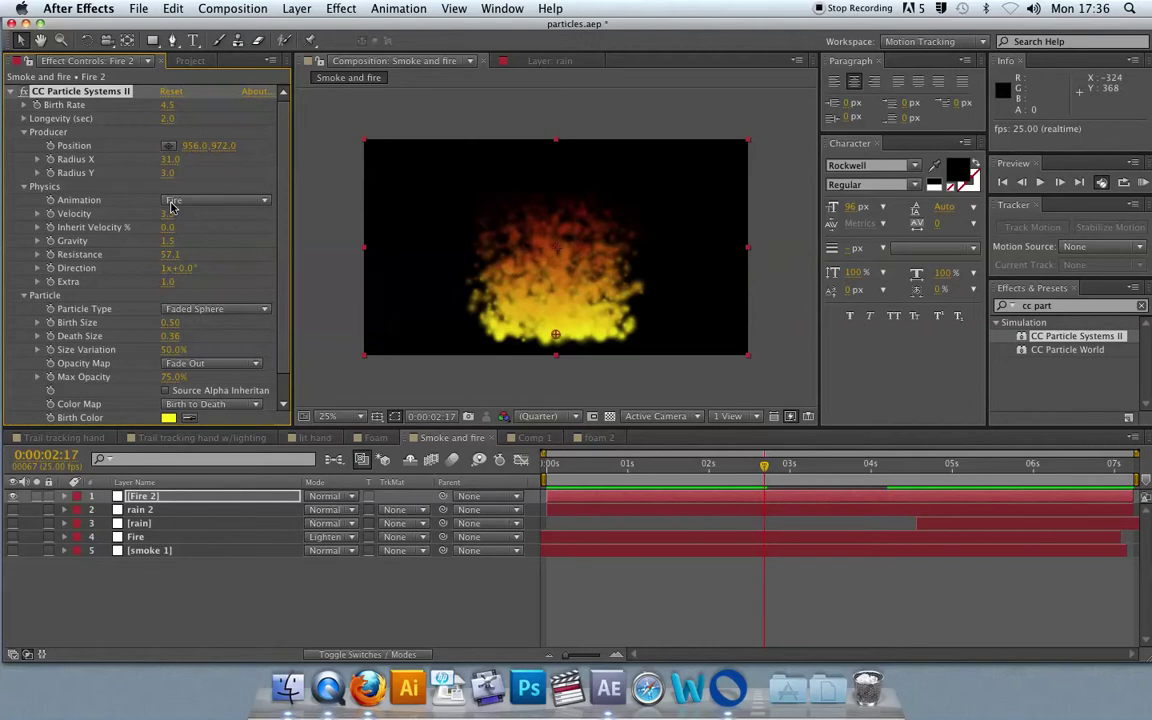
- Set the fire's Birth Color to a bright saturated orange (FF6000)
{"action": "scroll", "coordinate": [262, 250], "scroll_direction": "down", "scroll_amount": 1}
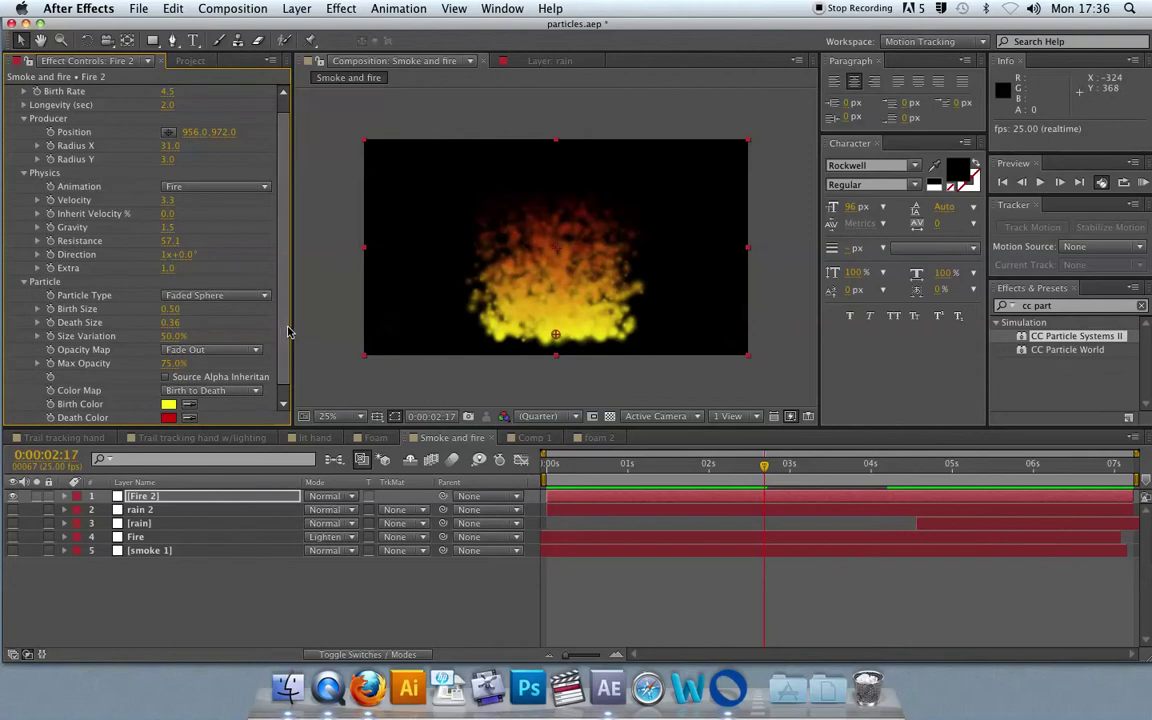
{"action": "scroll", "coordinate": [242, 375], "scroll_direction": "down", "scroll_amount": 1}
{"action": "left_click", "coordinate": [168, 393]}
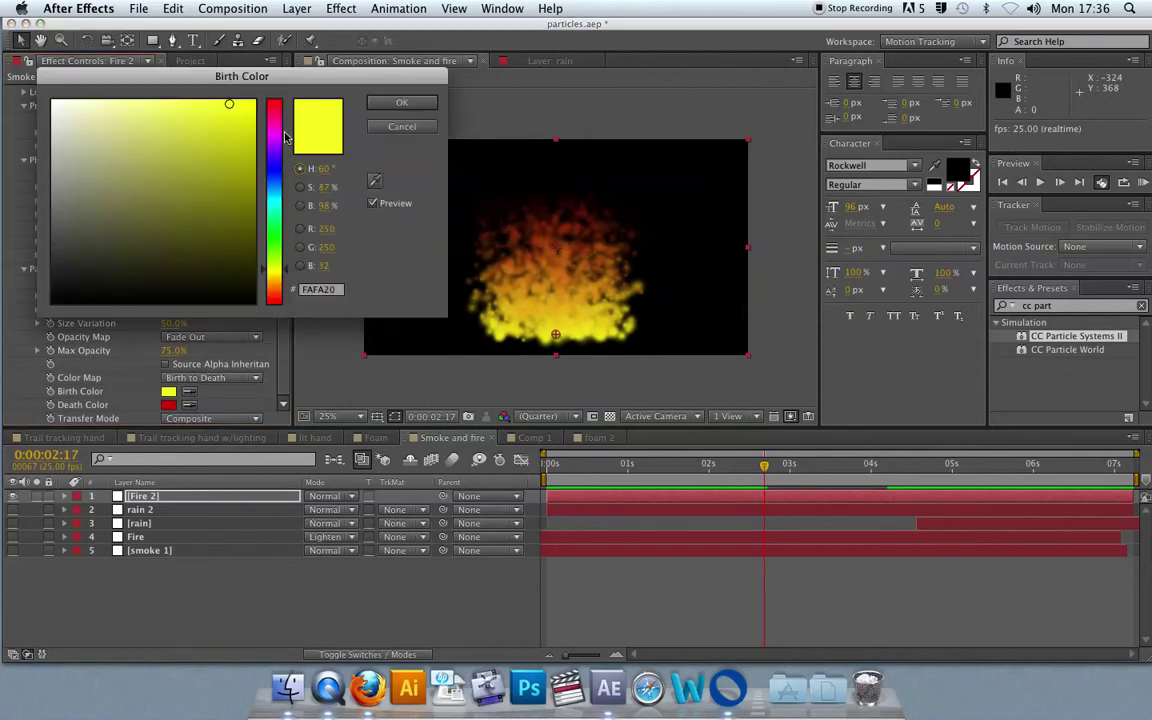
{"action": "left_click", "coordinate": [276, 289]}
{"action": "left_click_drag", "start_coordinate": [276, 289], "coordinate": [276, 292]}
{"action": "left_click_drag", "start_coordinate": [254, 104], "coordinate": [256, 84]}
{"action": "left_click", "coordinate": [399, 104]}
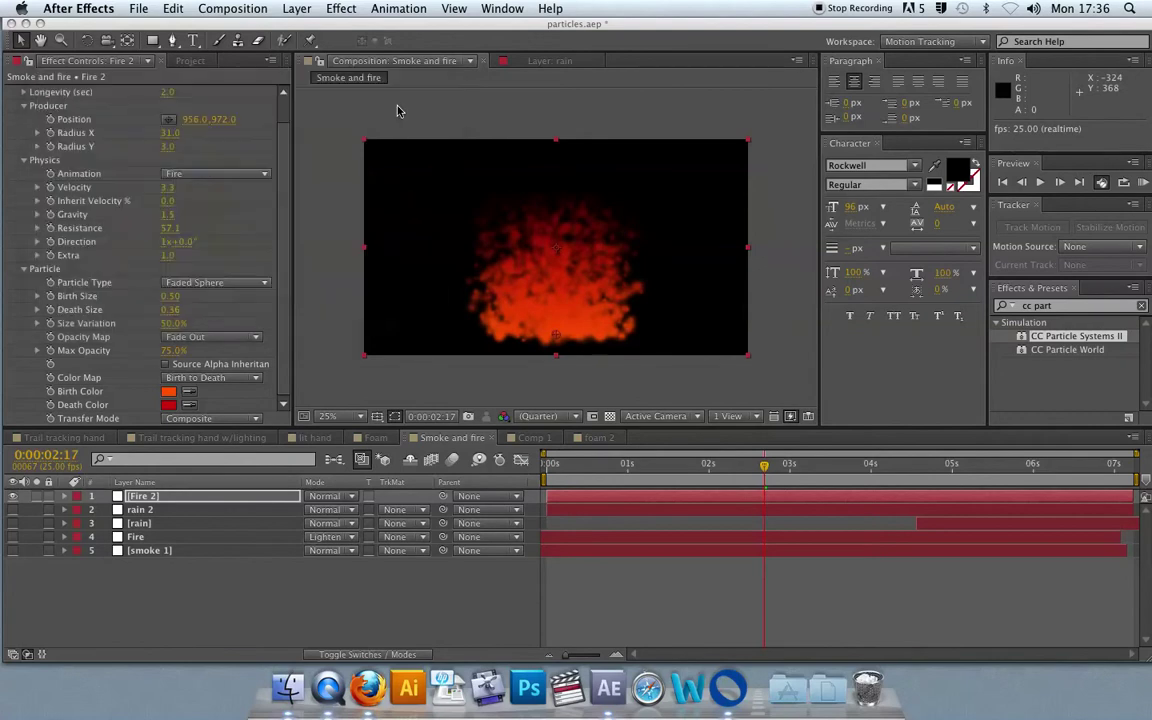
- Set the Death Color to dark red (670000) and select the Fire 2 layer
{"action": "left_click", "coordinate": [167, 405]}
{"action": "left_click_drag", "start_coordinate": [225, 121], "coordinate": [254, 220]}
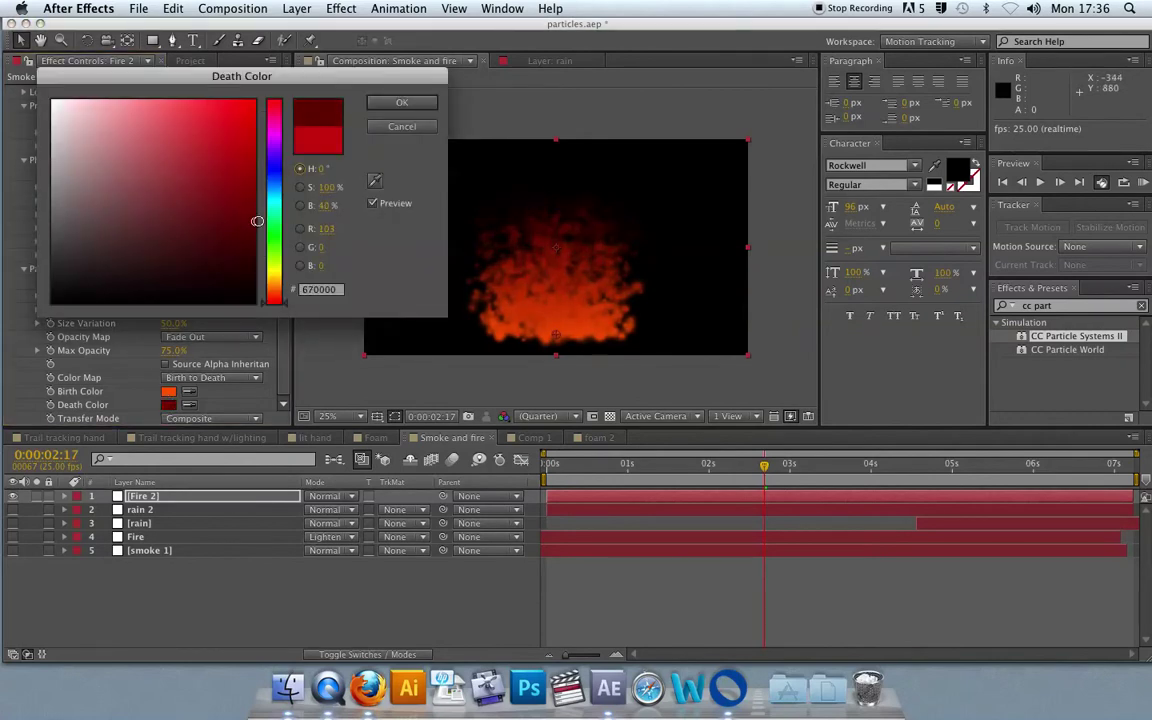
{"action": "left_click", "coordinate": [398, 104]}
{"action": "left_click", "coordinate": [145, 499]}
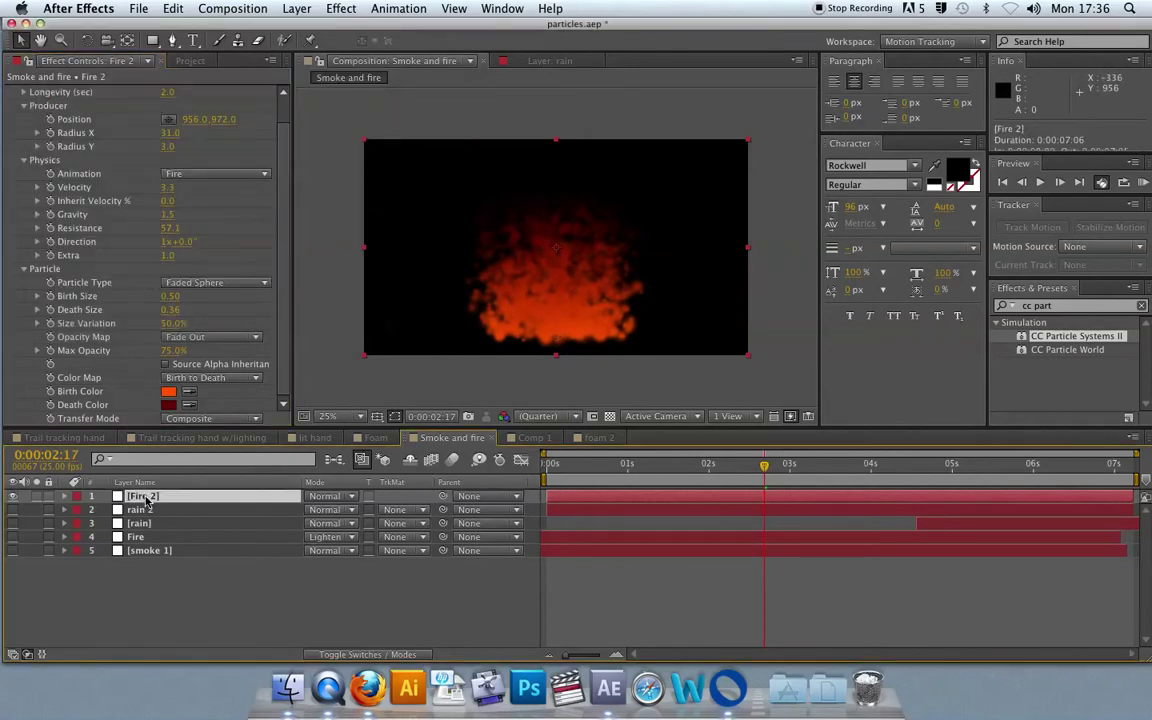
- Duplicate Fire 2 and set the top copy's blending mode to Add
{"action": "key", "text": "super+v"}
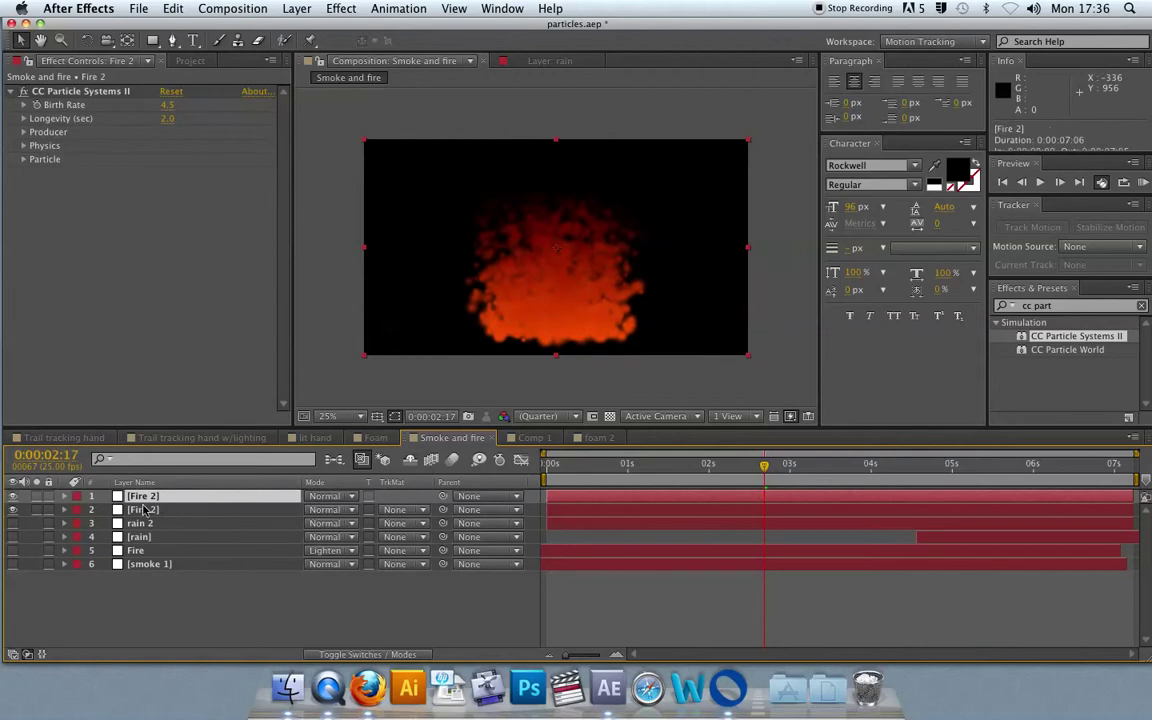
{"action": "left_click", "coordinate": [326, 497]}
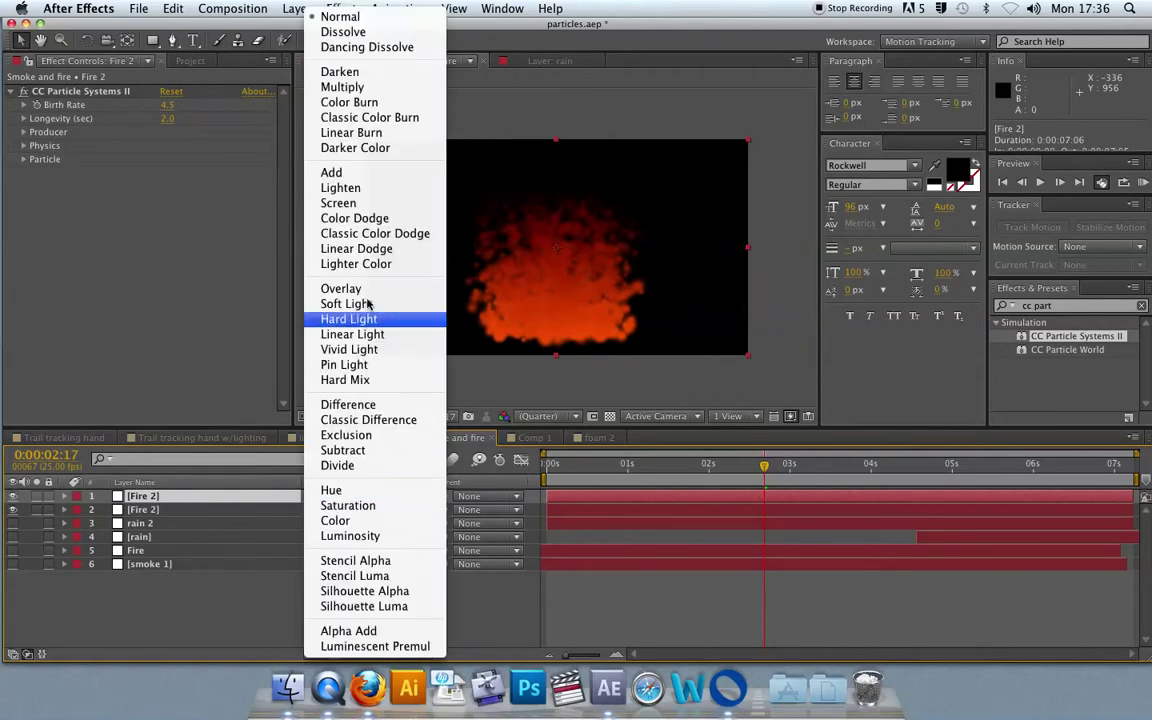
{"action": "left_click", "coordinate": [345, 172]}
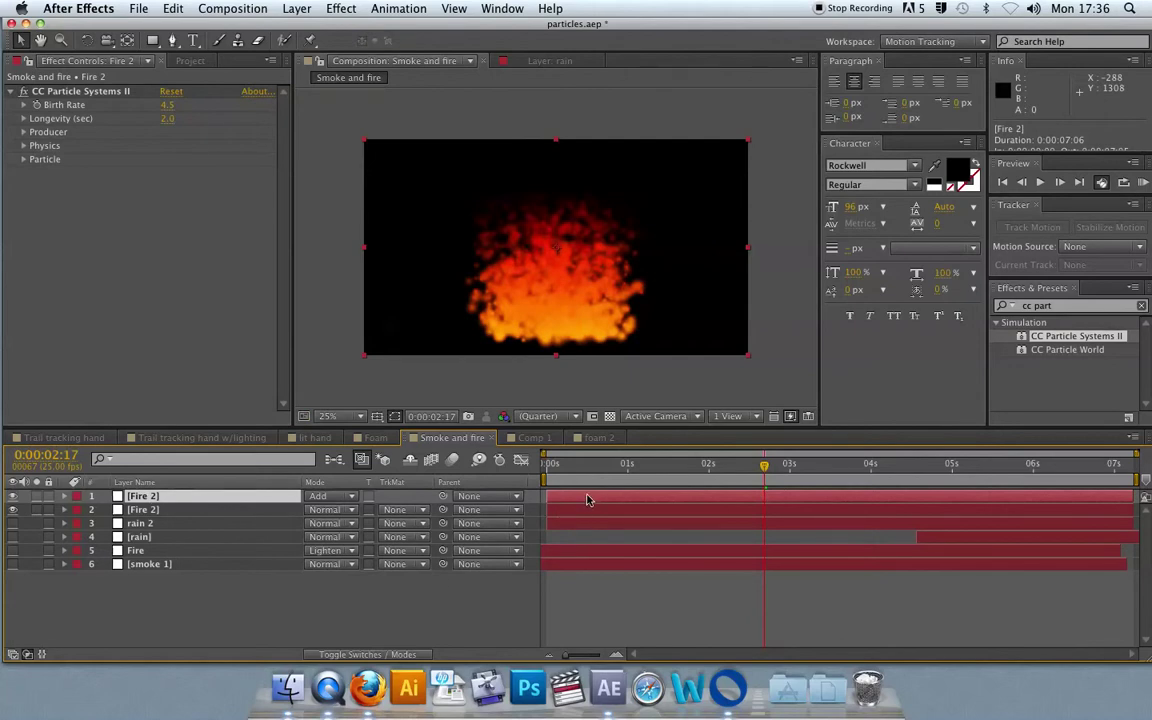
- Give the lower Fire 2 copy Velocity 4.0 and Resistance 51.1, then preview the layered fire
{"action": "left_click", "coordinate": [65, 510]}
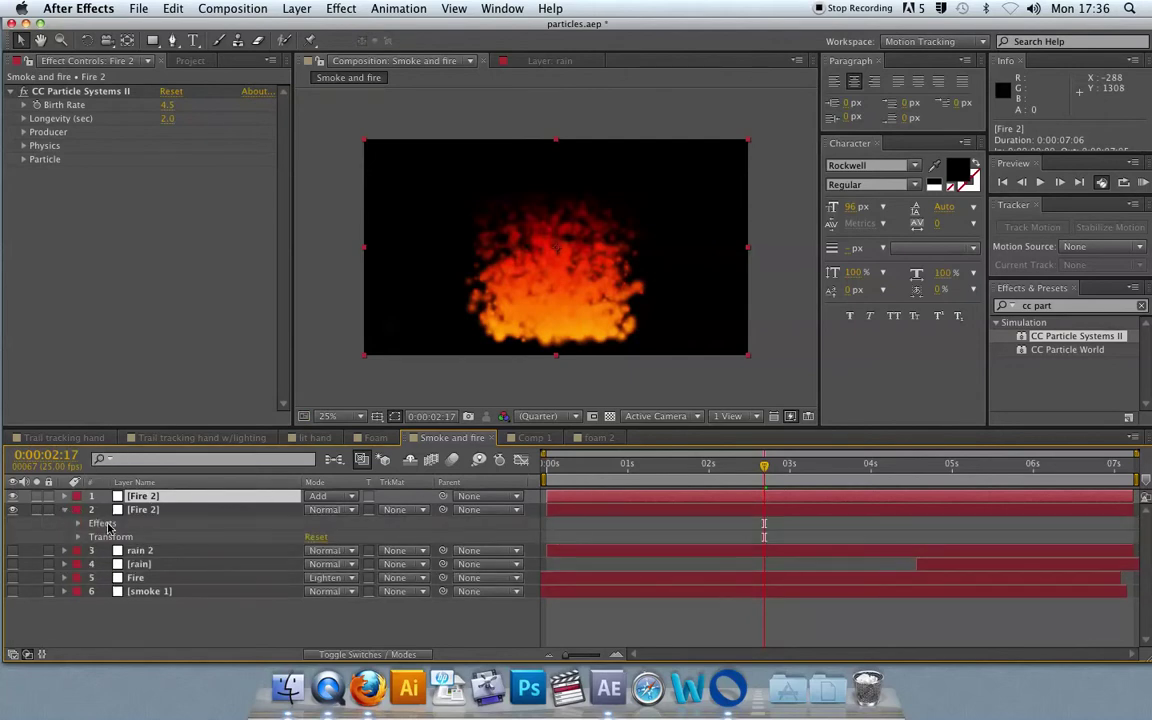
{"action": "left_click", "coordinate": [106, 524]}
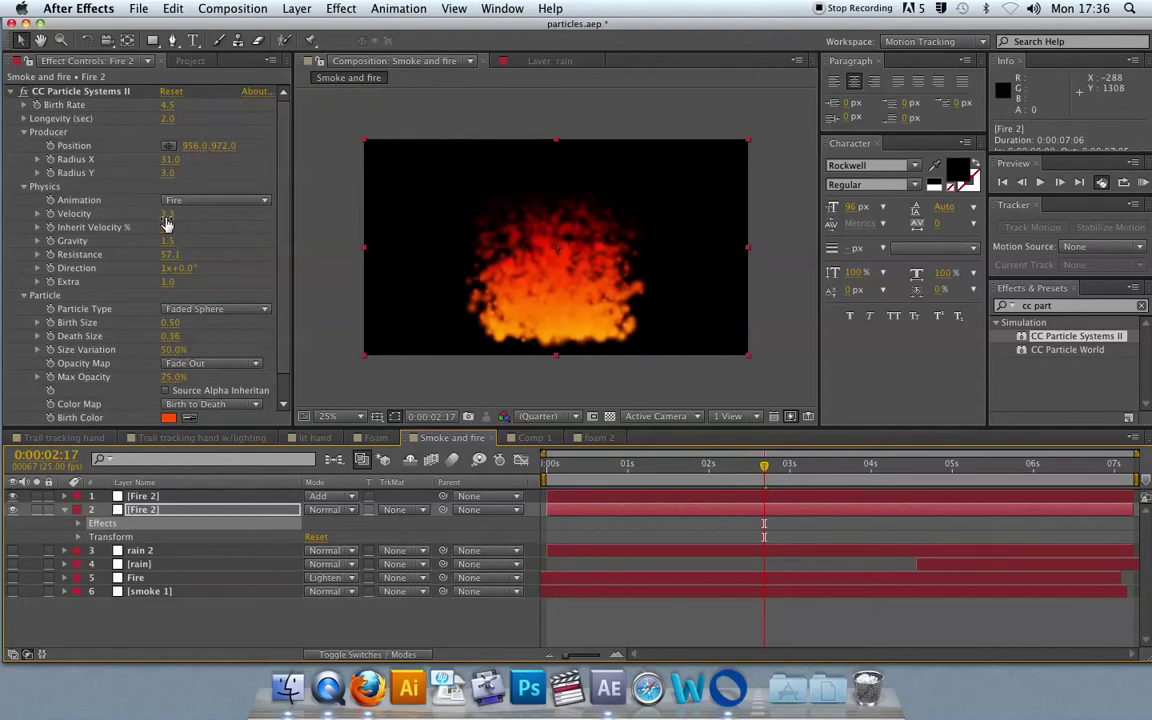
{"action": "left_click_drag", "start_coordinate": [166, 220], "coordinate": [223, 214]}
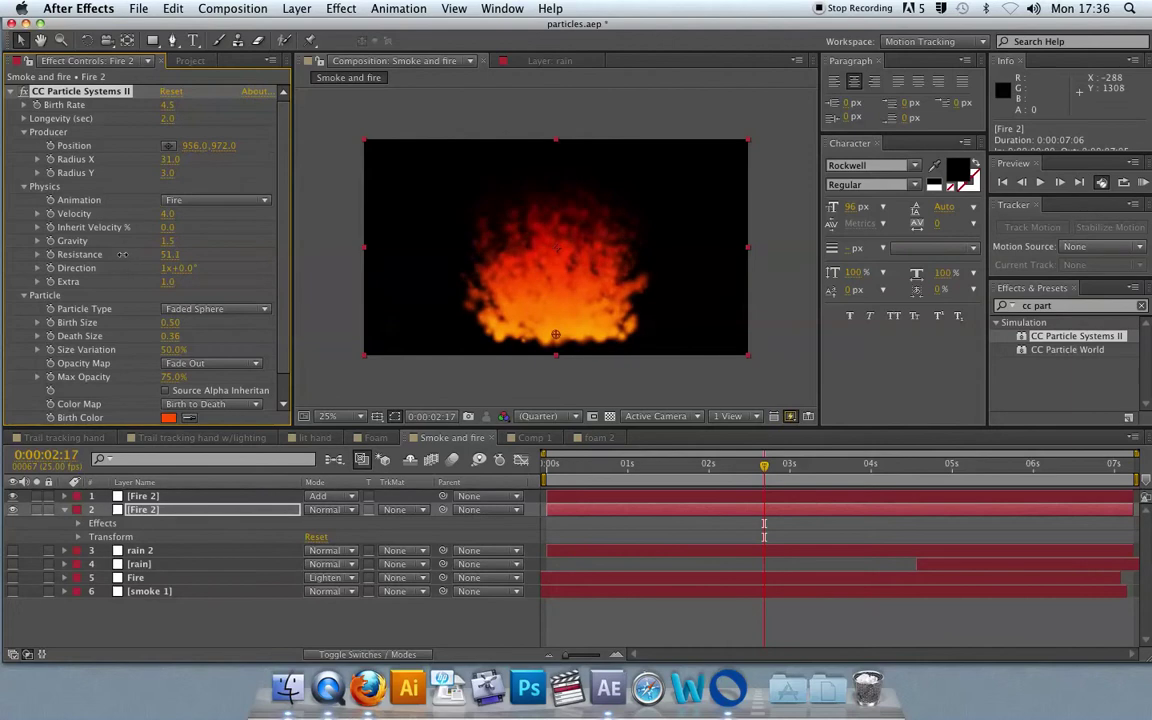
{"action": "key", "text": "space"}
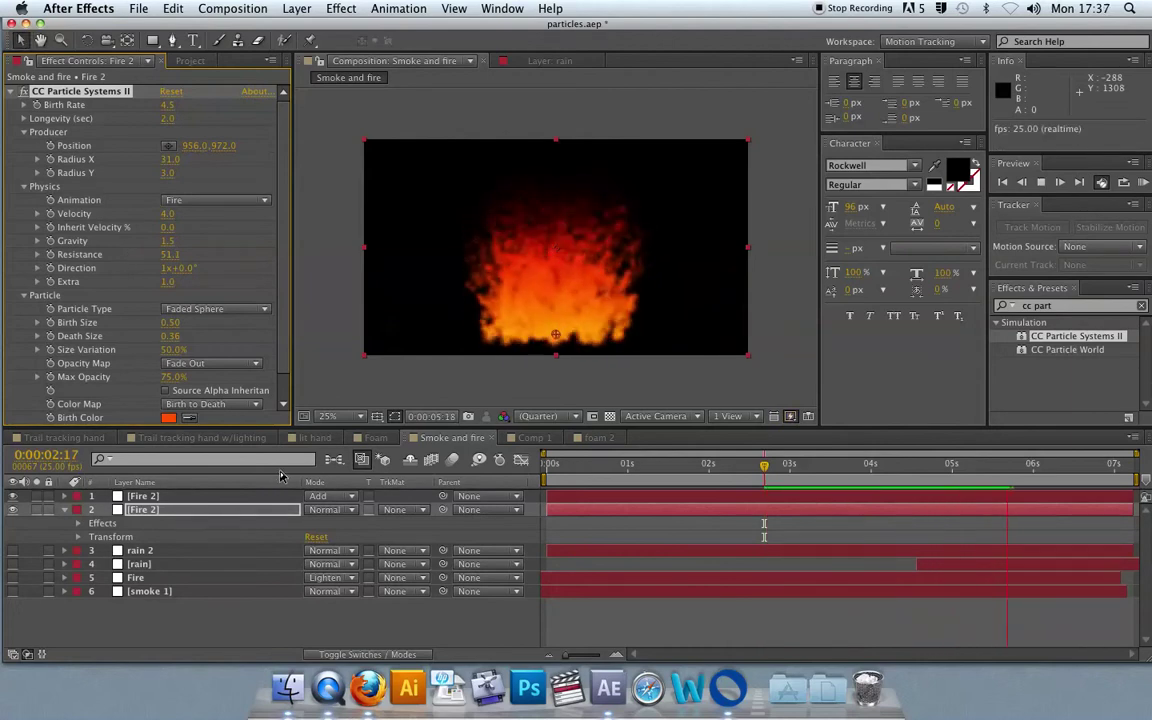
{"action": "key", "text": "space"}
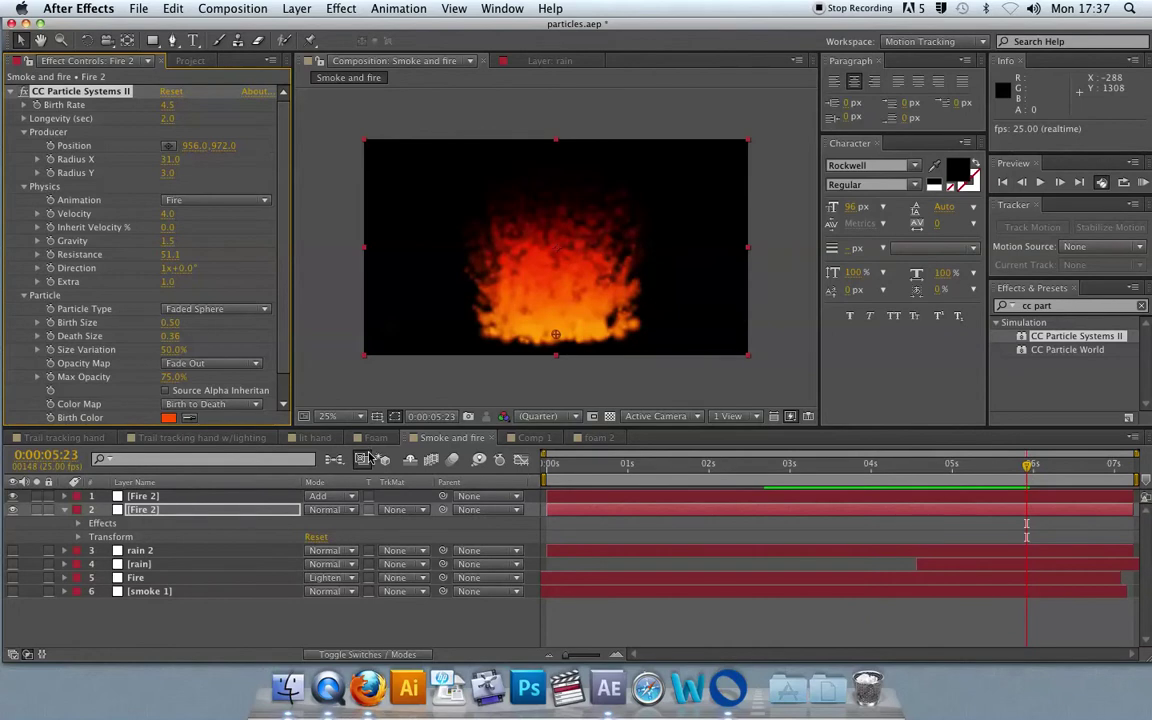
- Preview from near the start and squeeze the top Fire 2 layer to about 85% width
{"action": "left_click", "coordinate": [655, 497]}
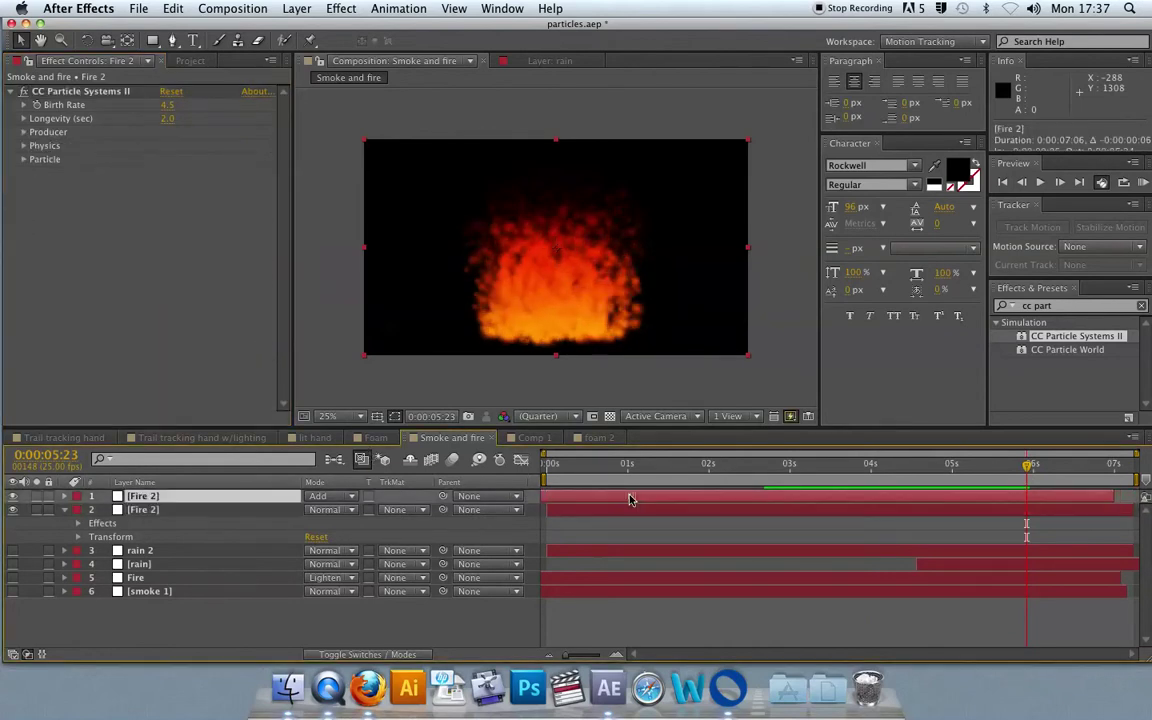
{"action": "left_click", "coordinate": [572, 467]}
{"action": "key", "text": "space"}
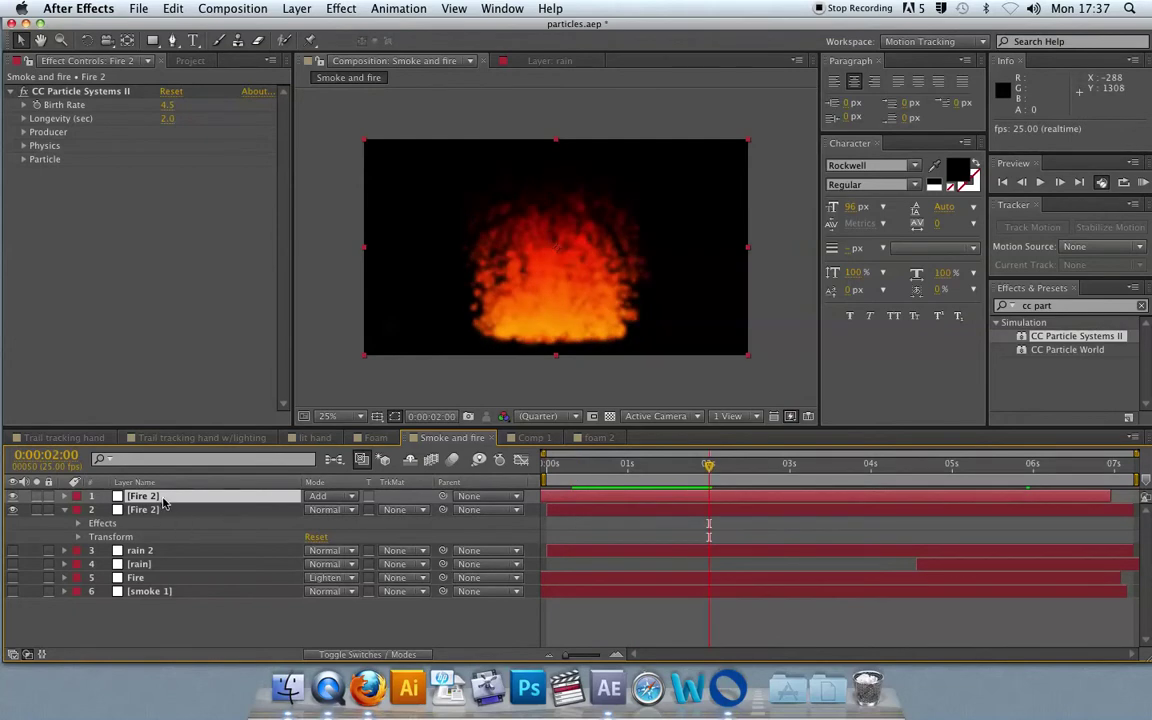
{"action": "left_click_drag", "start_coordinate": [364, 247], "coordinate": [421, 264]}
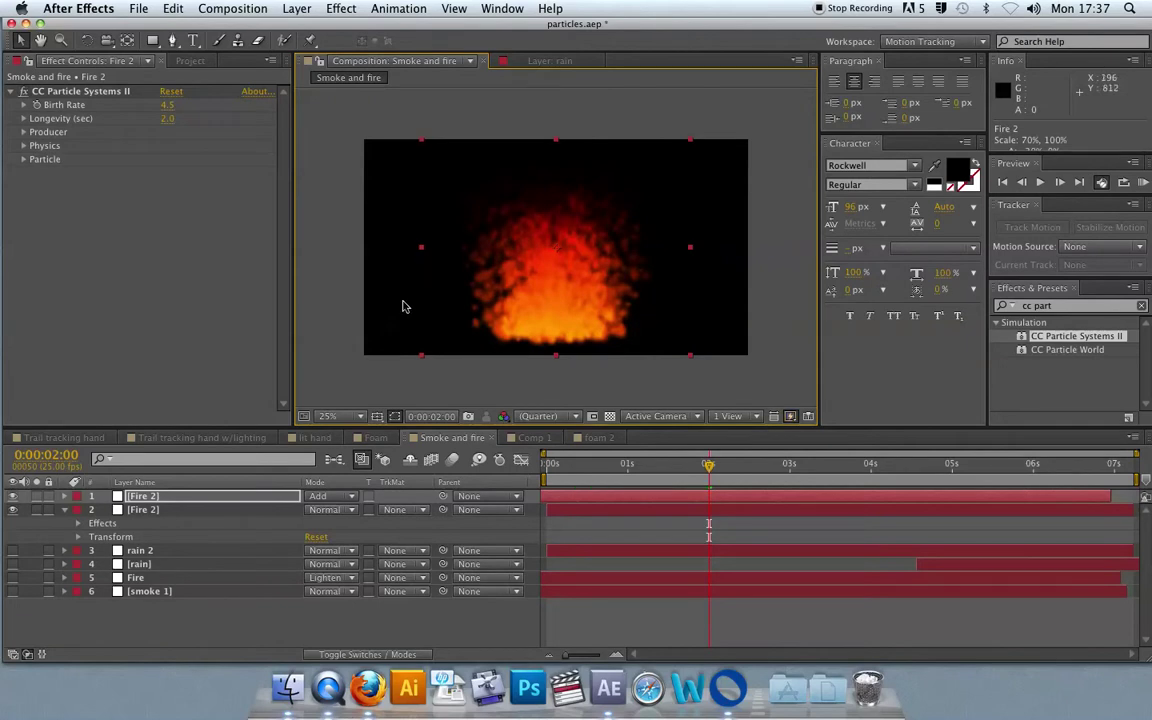
- Narrow the second Fire 2 layer to about 63% width and preview the taller column
{"action": "left_click", "coordinate": [197, 512]}
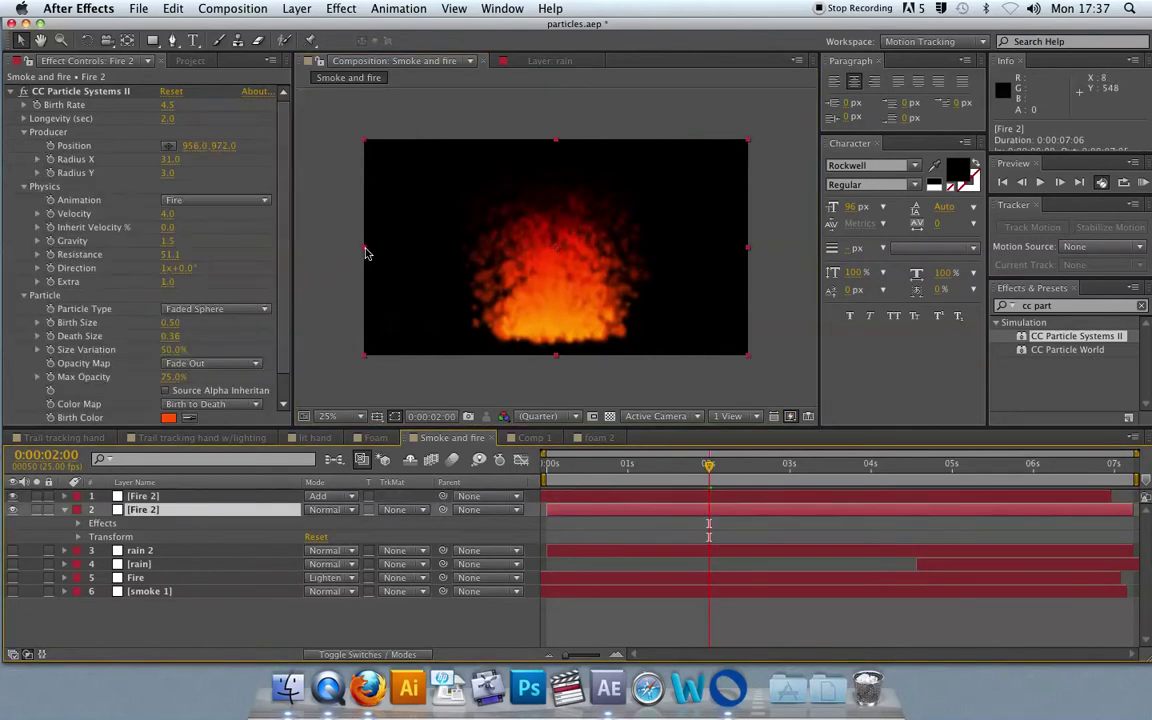
{"action": "left_click_drag", "start_coordinate": [367, 253], "coordinate": [427, 249]}
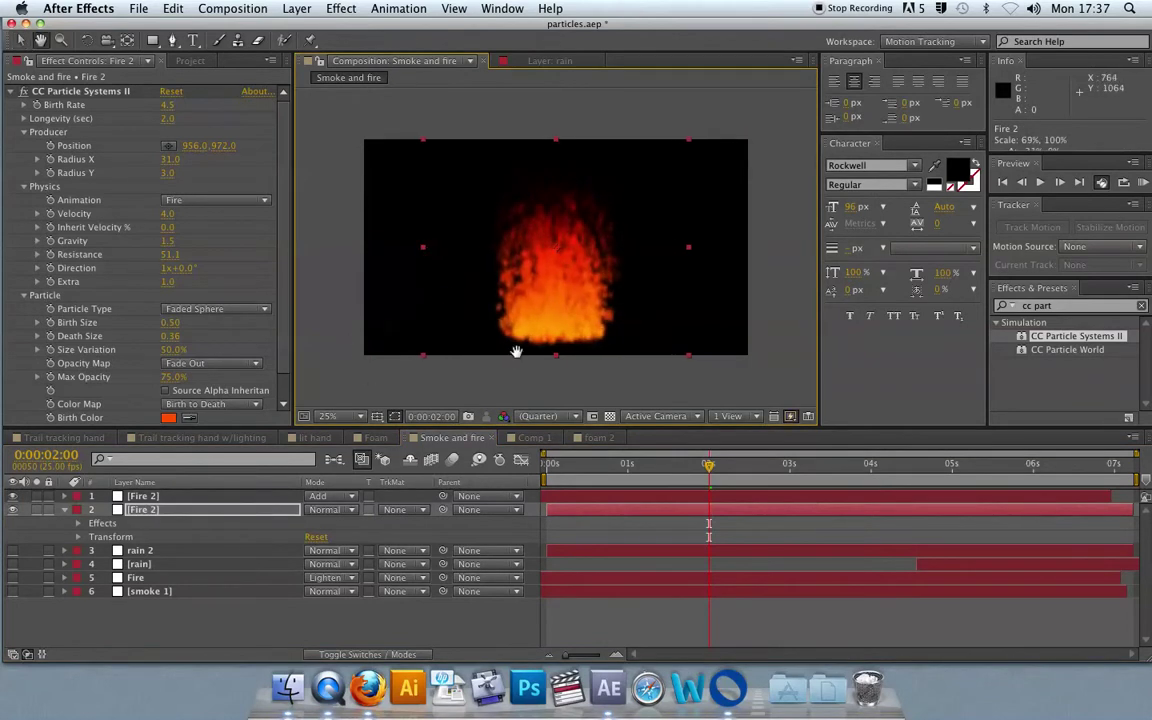
{"action": "key", "text": "space"}
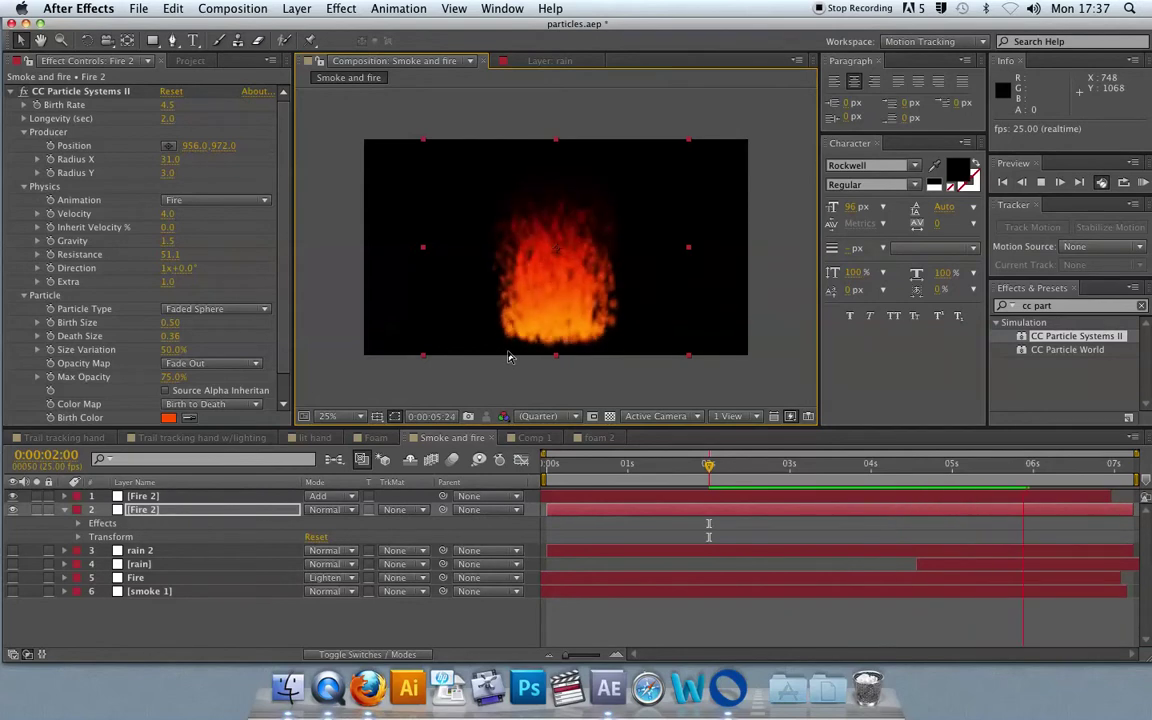
{"action": "left_click", "coordinate": [1052, 306]}
{"action": "left_click", "coordinate": [1062, 310]}
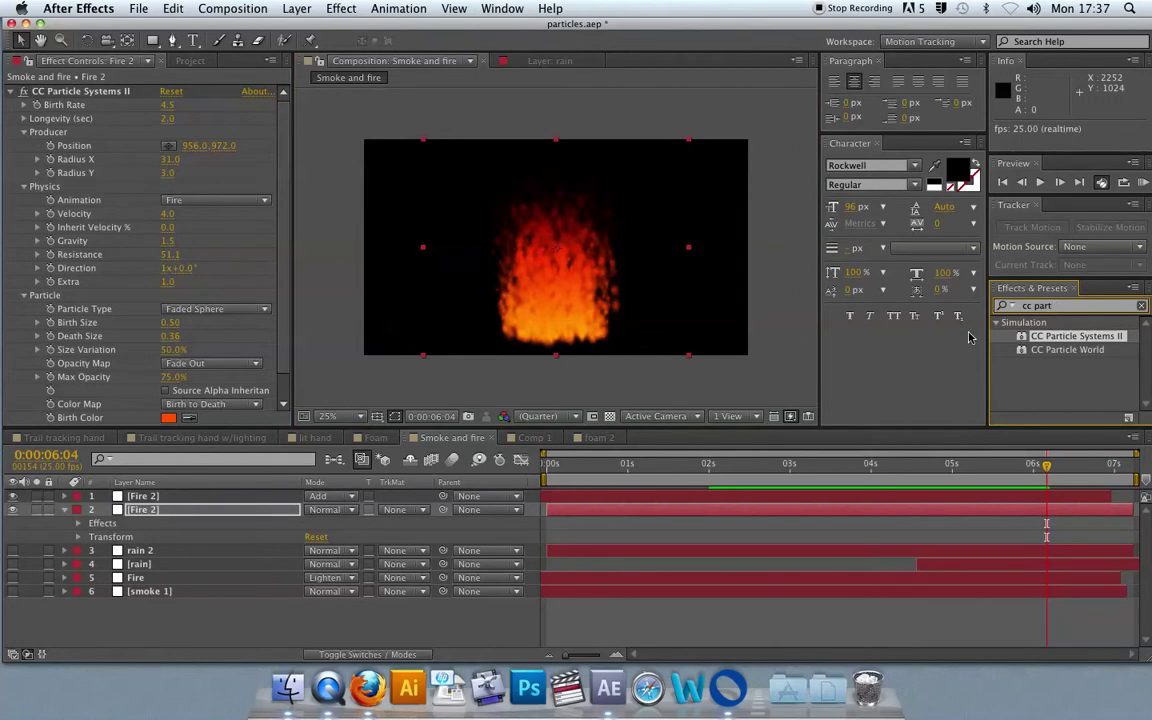
- Search Effects & Presets for 'mesh' and apply Mesh Warp to the Fire 2 layer
{"action": "left_click", "coordinate": [1027, 306]}
{"action": "type", "text": "wire"}
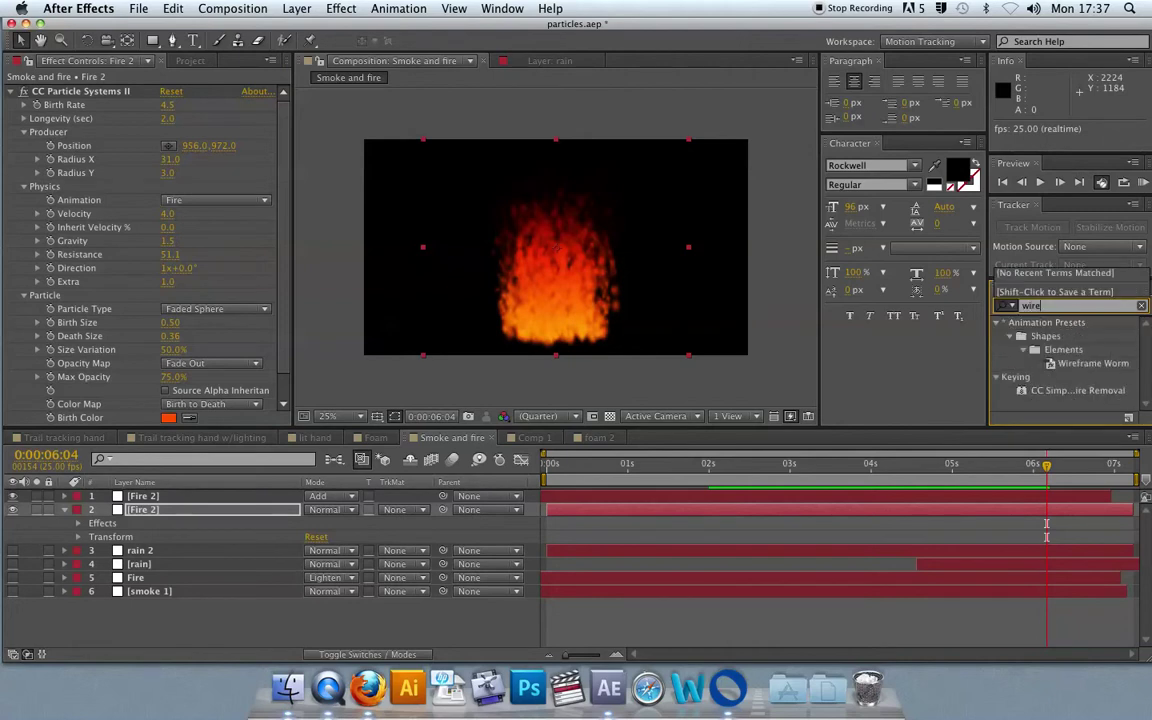
{"action": "left_click", "coordinate": [1099, 309]}
{"action": "type", "text": "mesh"}
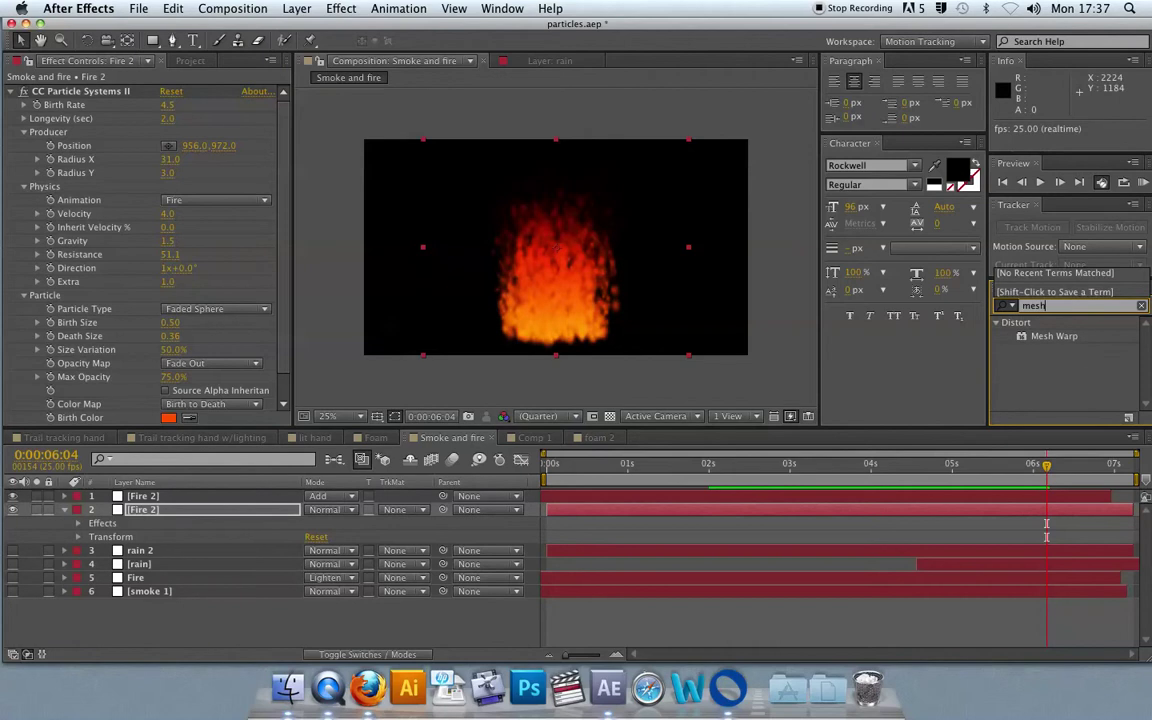
{"action": "left_click_drag", "start_coordinate": [1042, 341], "coordinate": [171, 511]}
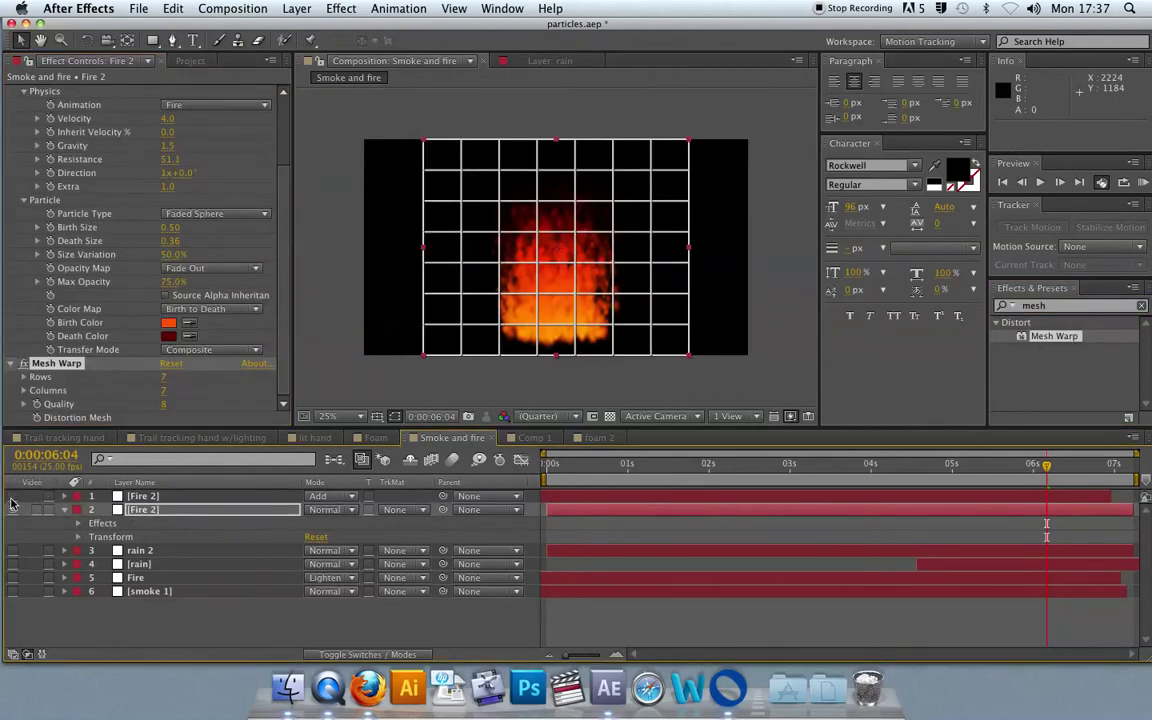
- Drag several central mesh points rightward to warp the flames, then preview
{"action": "left_click_drag", "start_coordinate": [497, 265], "coordinate": [512, 262]}
{"action": "left_click_drag", "start_coordinate": [575, 234], "coordinate": [607, 262]}
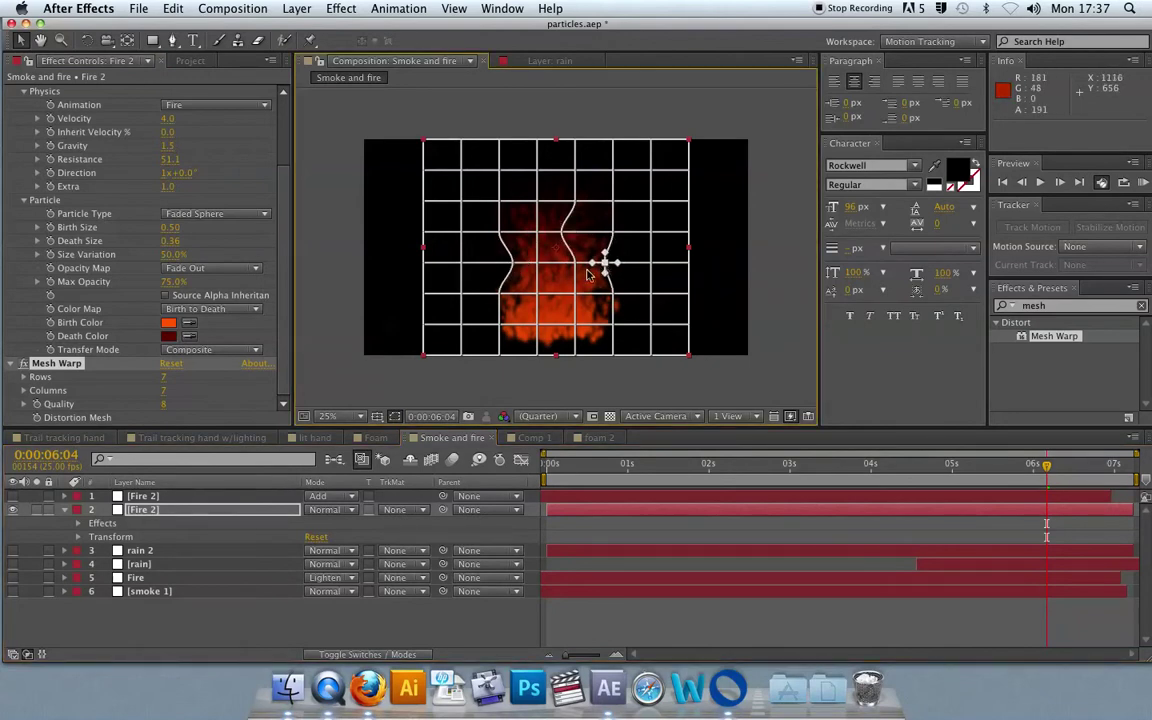
{"action": "left_click_drag", "start_coordinate": [537, 262], "coordinate": [563, 270]}
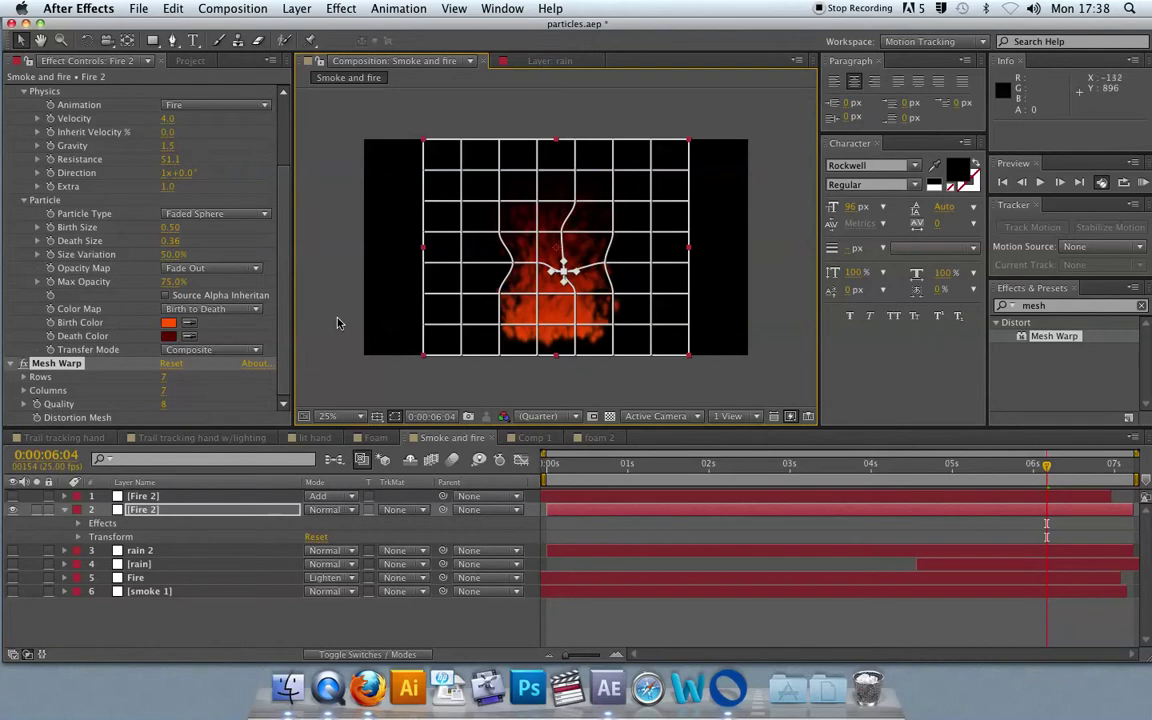
{"action": "key", "text": "space"}
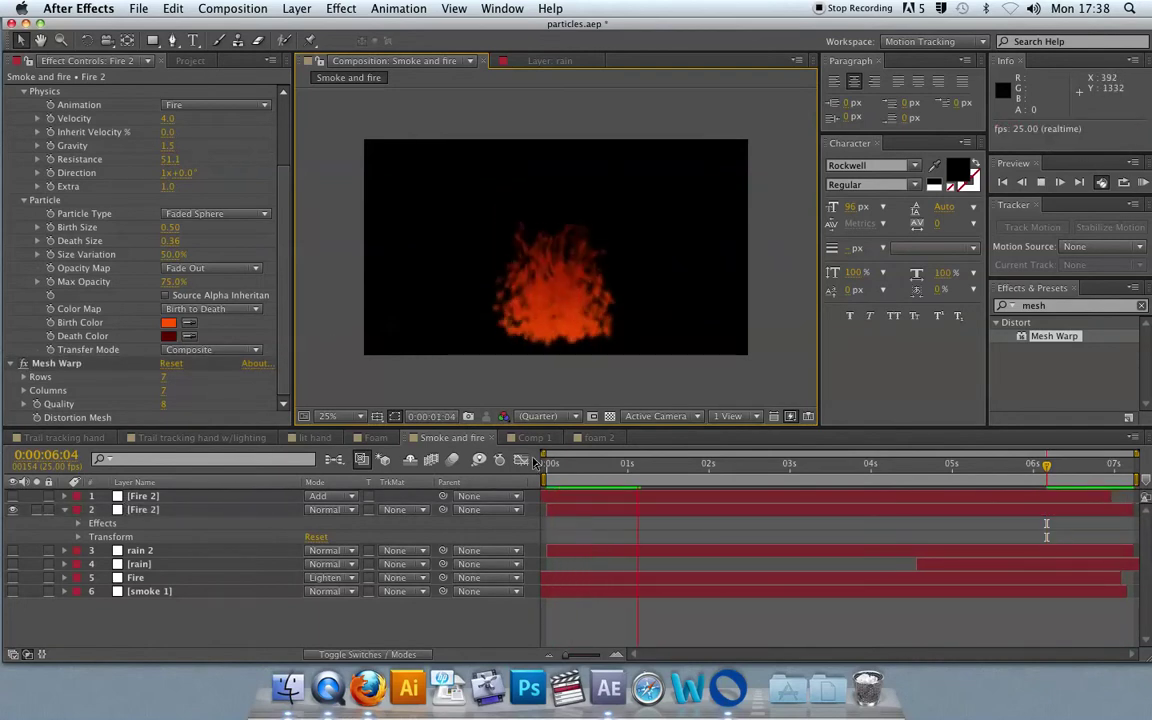
{"action": "key", "text": "space"}
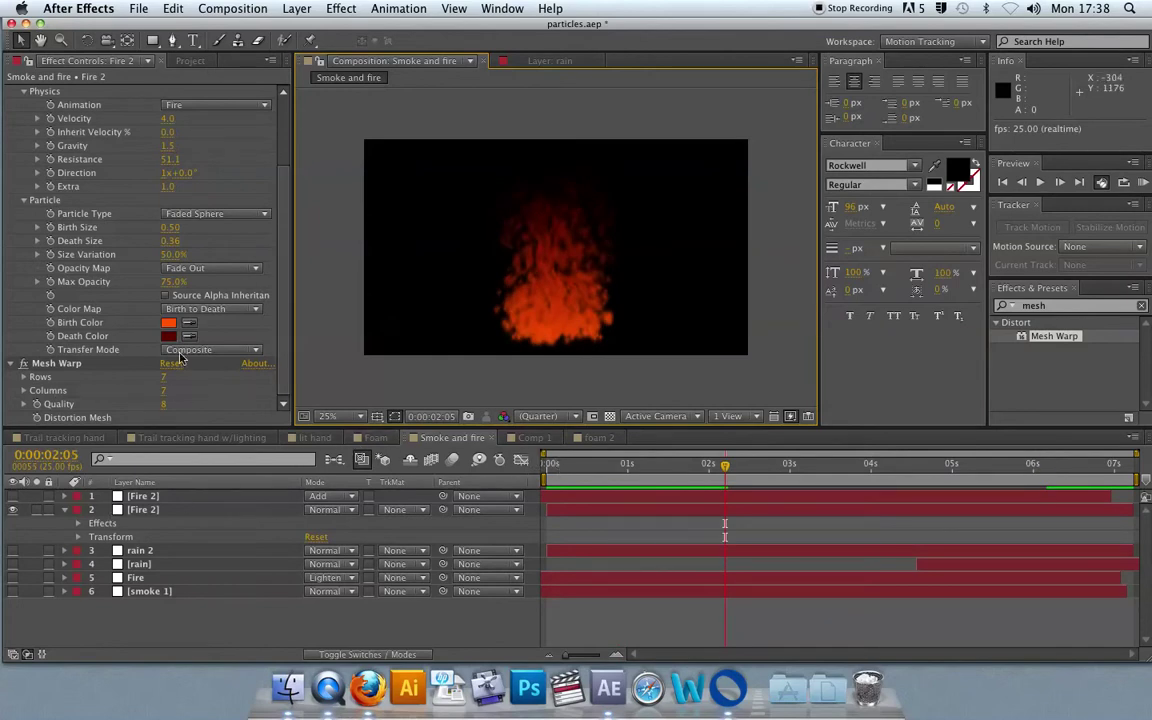
- At an early frame, display the Mesh Warp grid and inspect a point's curve handles
{"action": "left_click", "coordinate": [575, 465]}
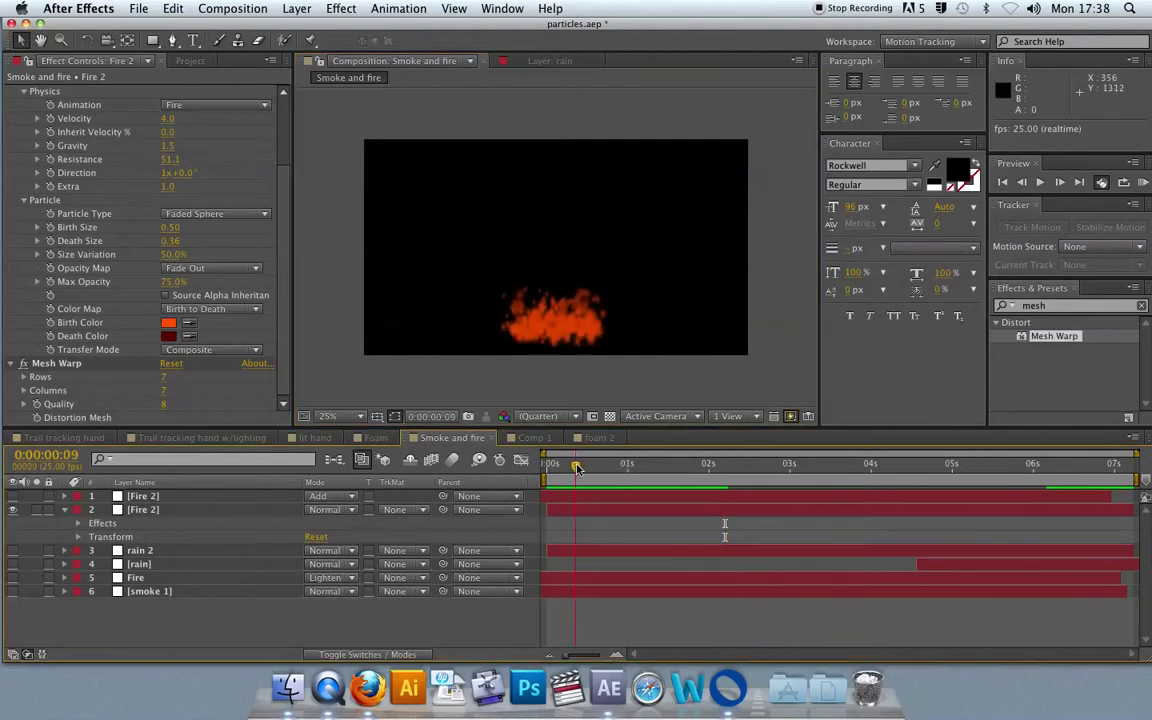
{"action": "left_click", "coordinate": [74, 365]}
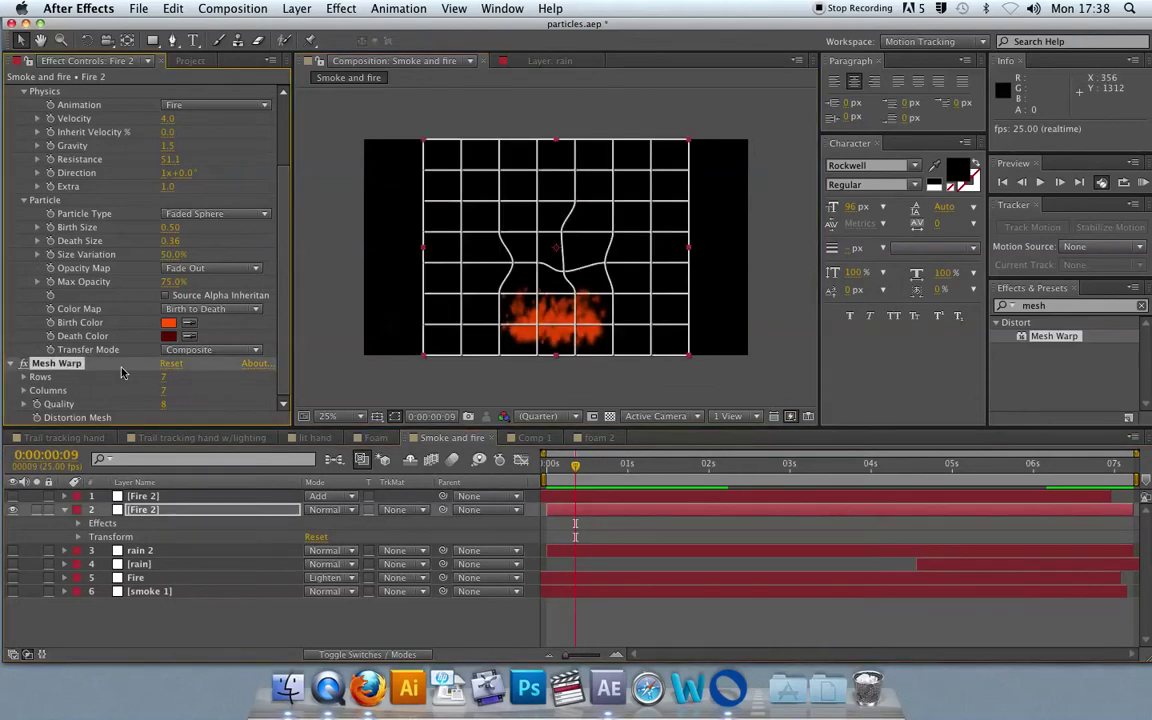
{"action": "left_click", "coordinate": [566, 266]}
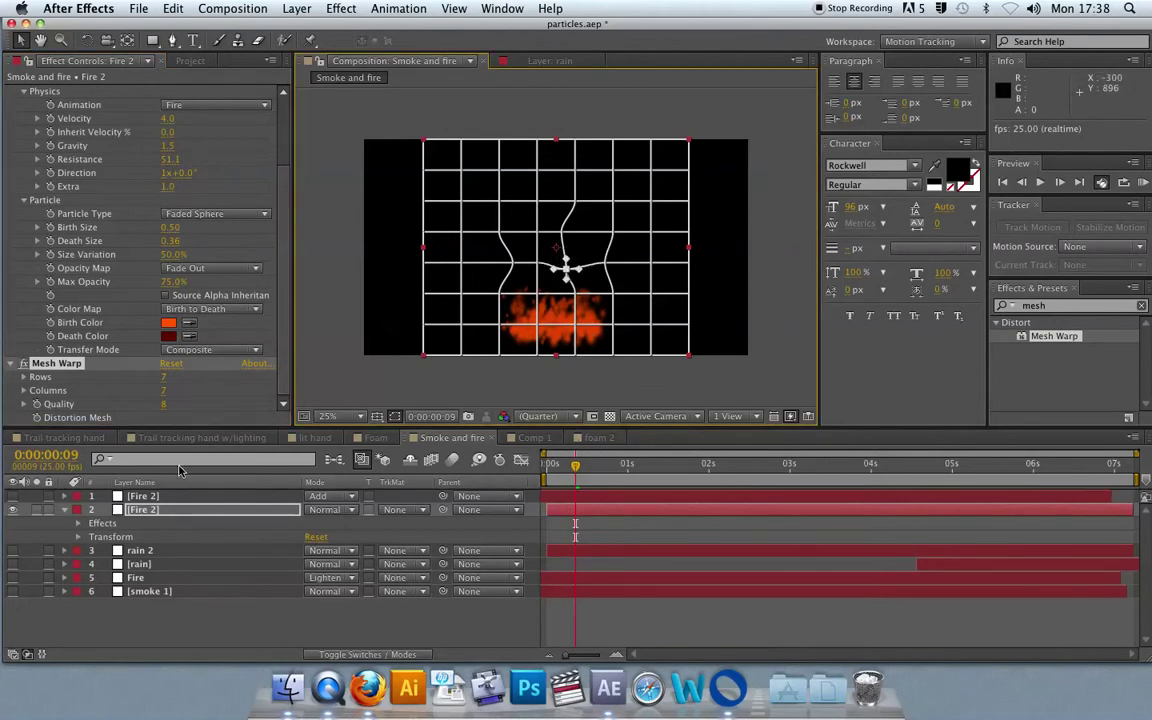
{"action": "left_click", "coordinate": [26, 366]}
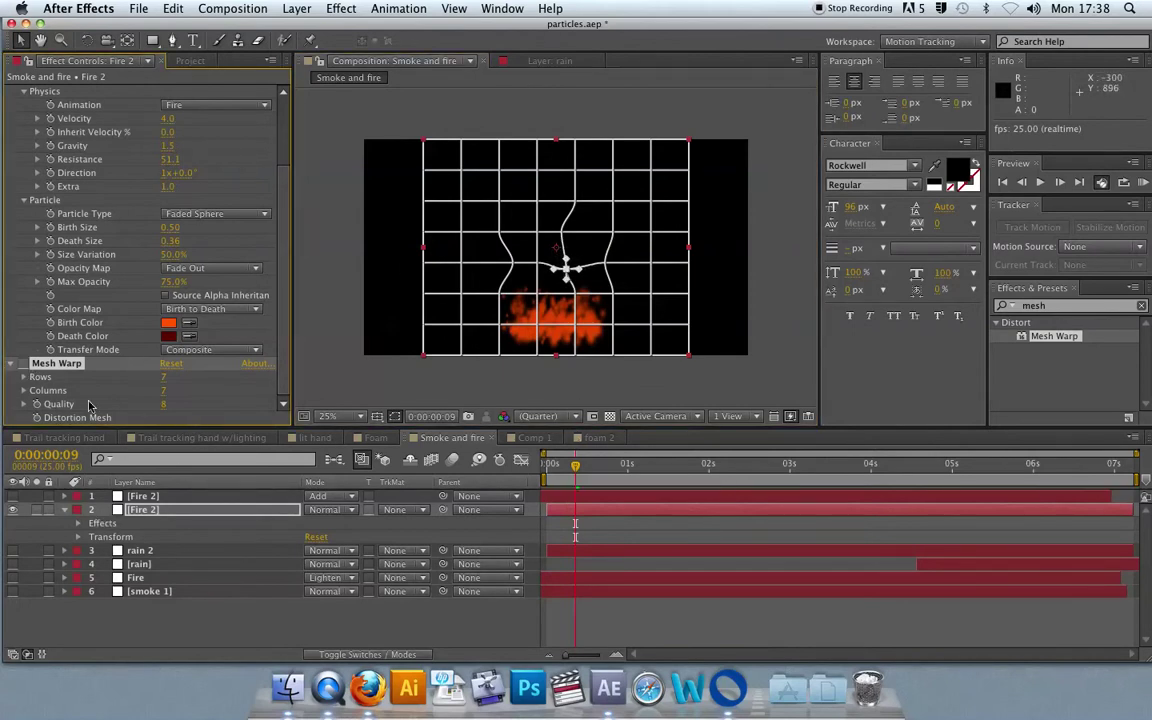
{"action": "left_click", "coordinate": [364, 394]}
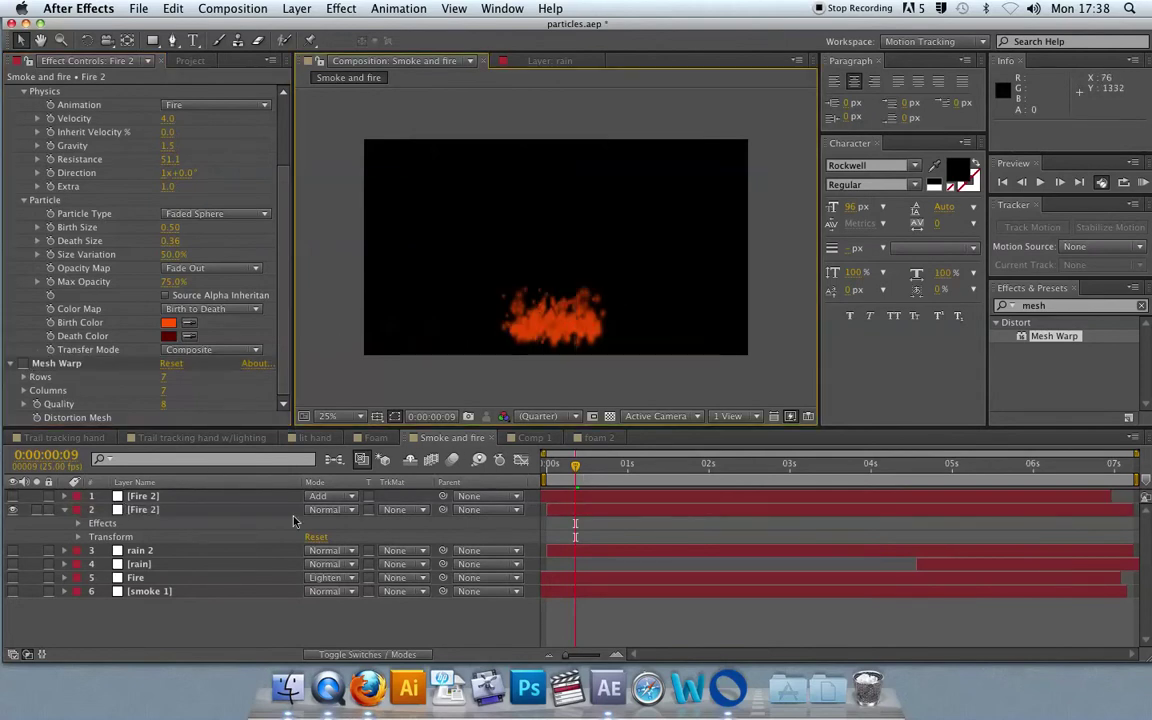
- Preview the fire animation from the start, stopping at about 3 seconds
{"action": "left_click", "coordinate": [548, 465]}
{"action": "key", "text": "space"}
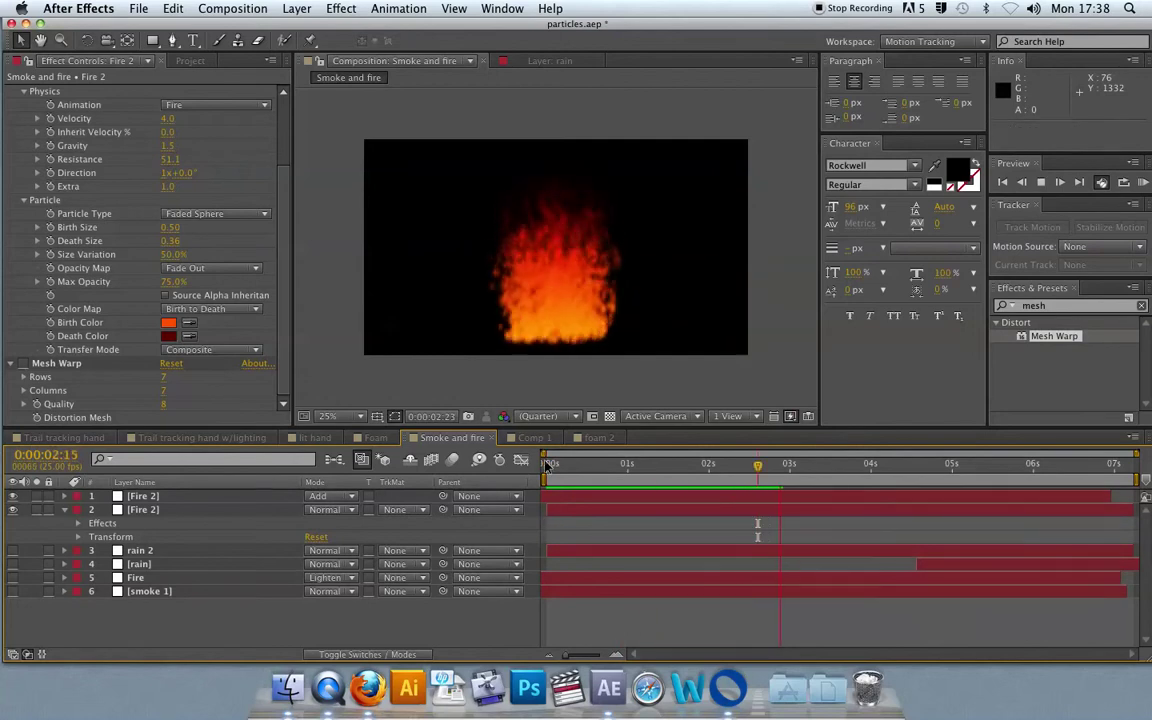
{"action": "key", "text": "space"}
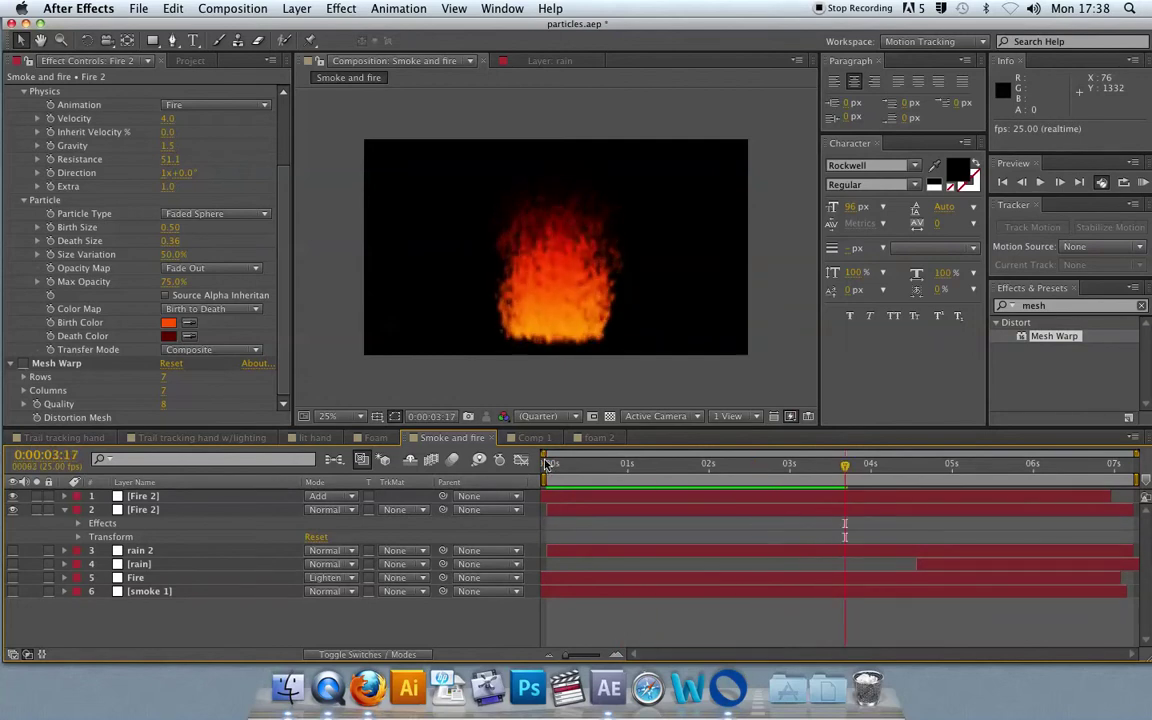
- Duplicate the second Fire 2 layer and rename the copy 'smoke', correcting the typo
{"action": "left_click", "coordinate": [155, 512]}
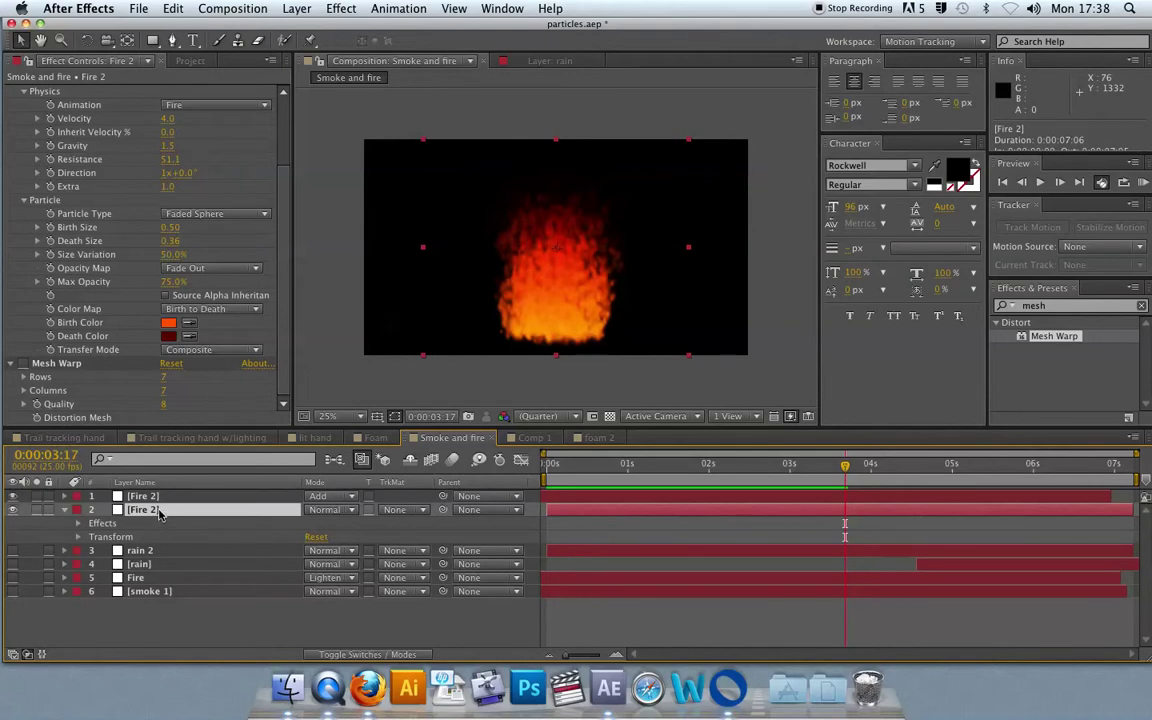
{"action": "key", "text": "super+d"}
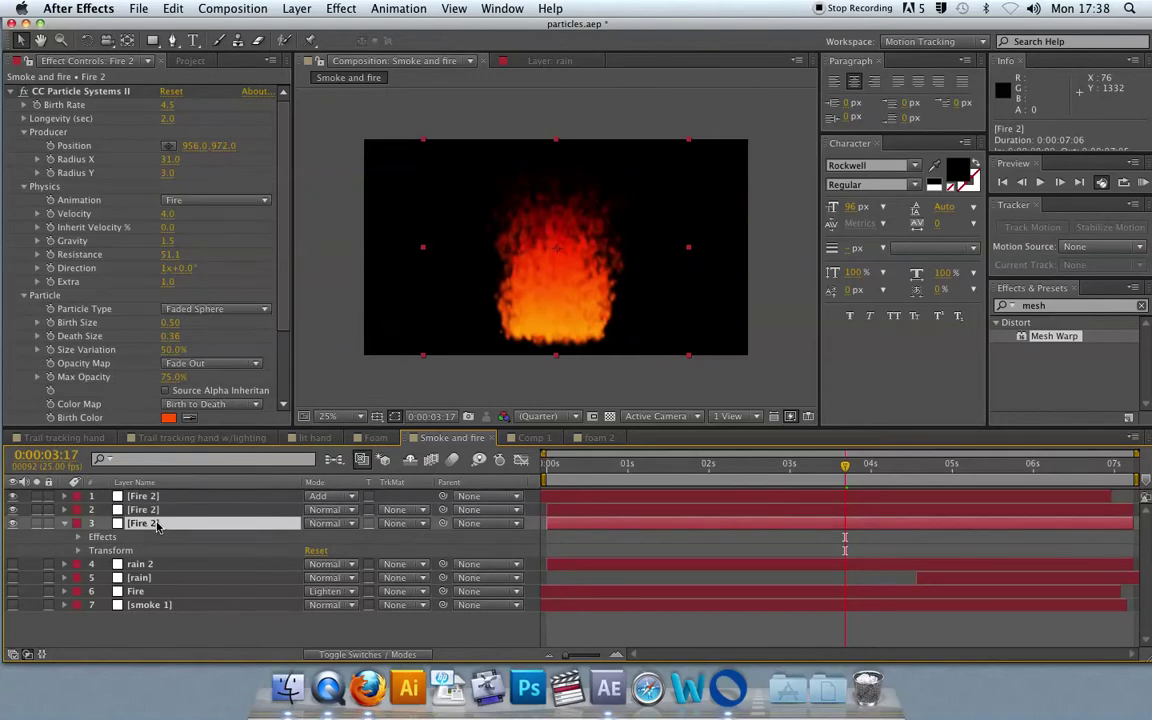
{"action": "key", "text": "Return"}
{"action": "type", "text": "smaoke"}
{"action": "key", "text": "Return"}
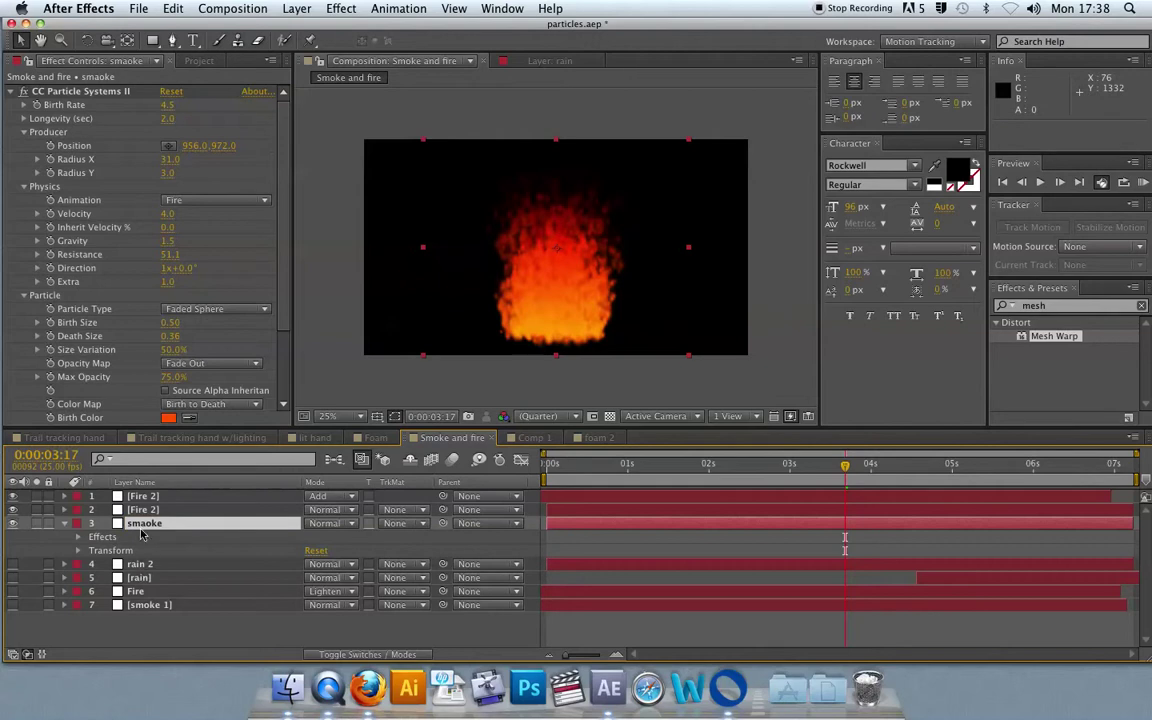
{"action": "key", "text": "Return"}
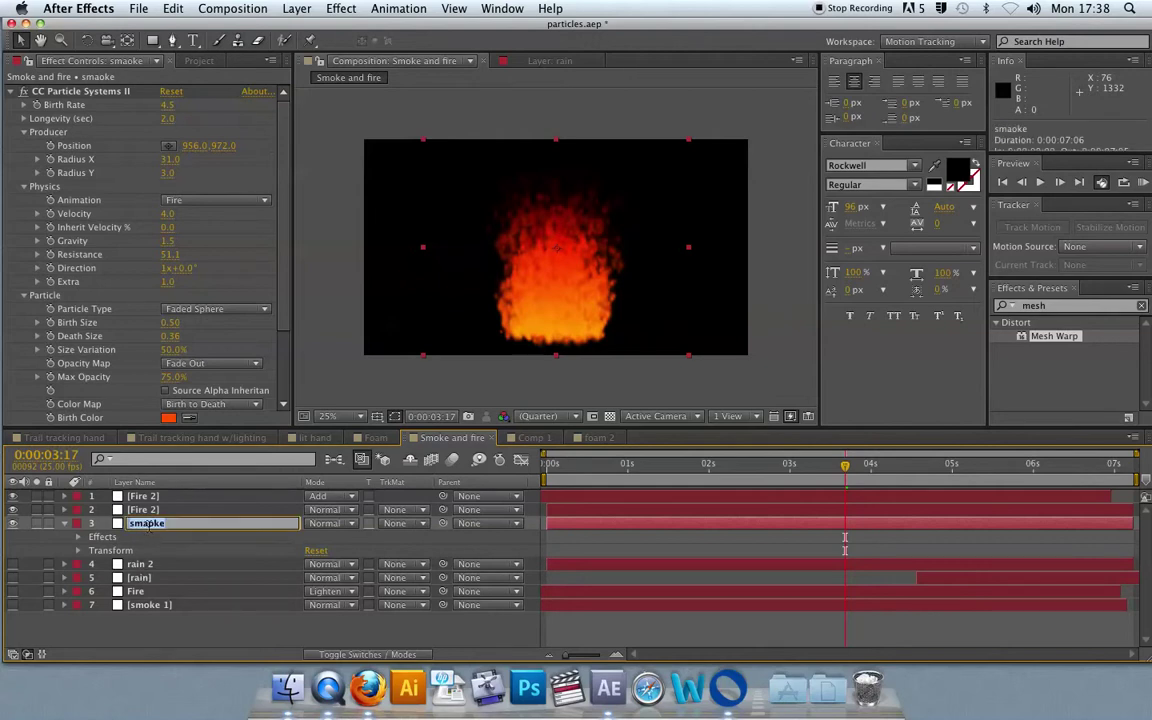
{"action": "left_click", "coordinate": [148, 524]}
{"action": "key", "text": "Return"}
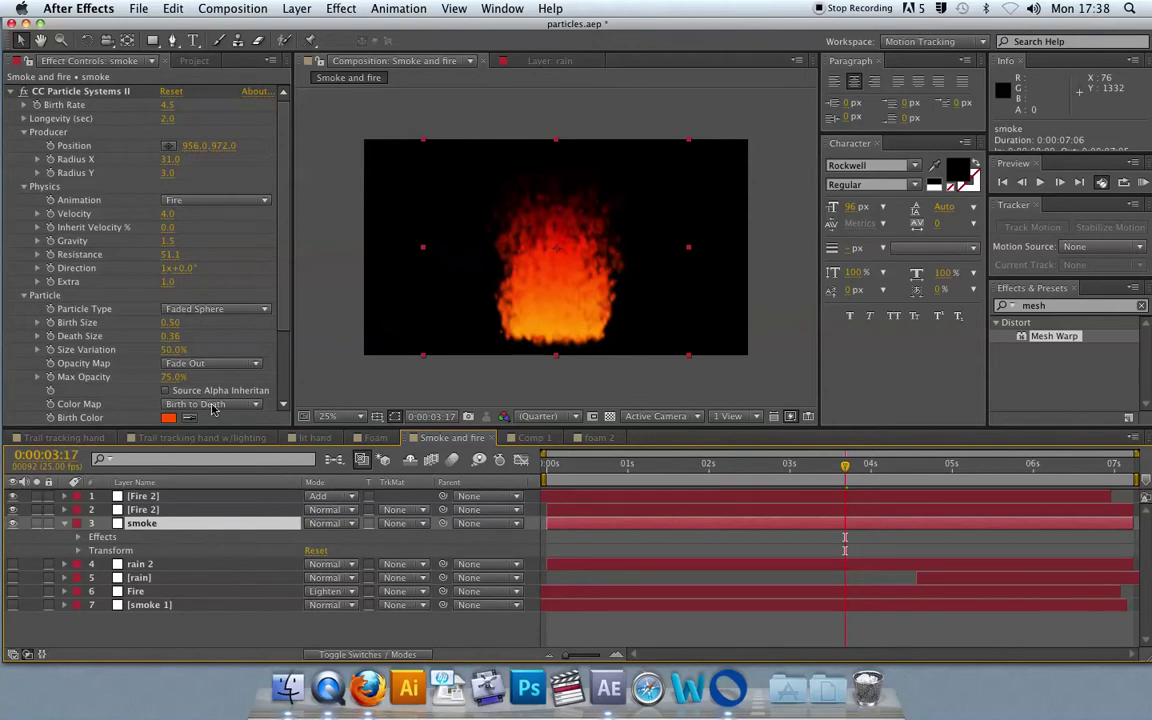
- Give the smoke particles a white birth colour and a near-black death colour
{"action": "scroll", "coordinate": [150, 300], "scroll_direction": "down", "scroll_amount": 4}
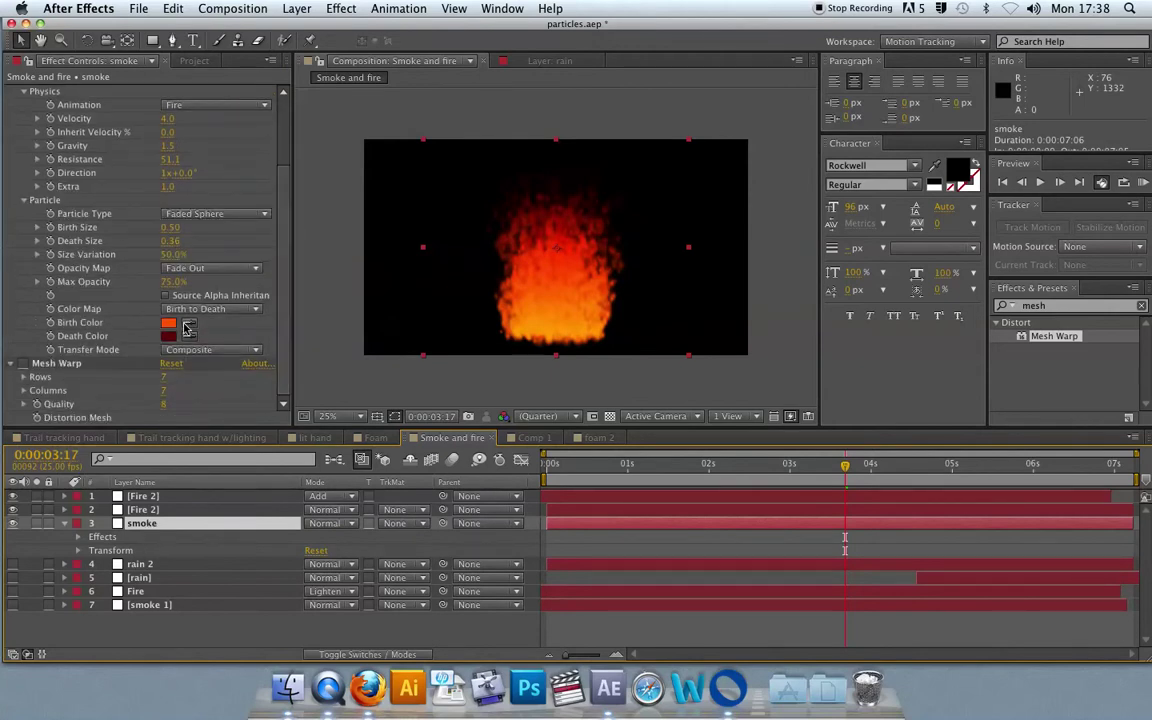
{"action": "left_click", "coordinate": [168, 322]}
{"action": "left_click", "coordinate": [54, 101]}
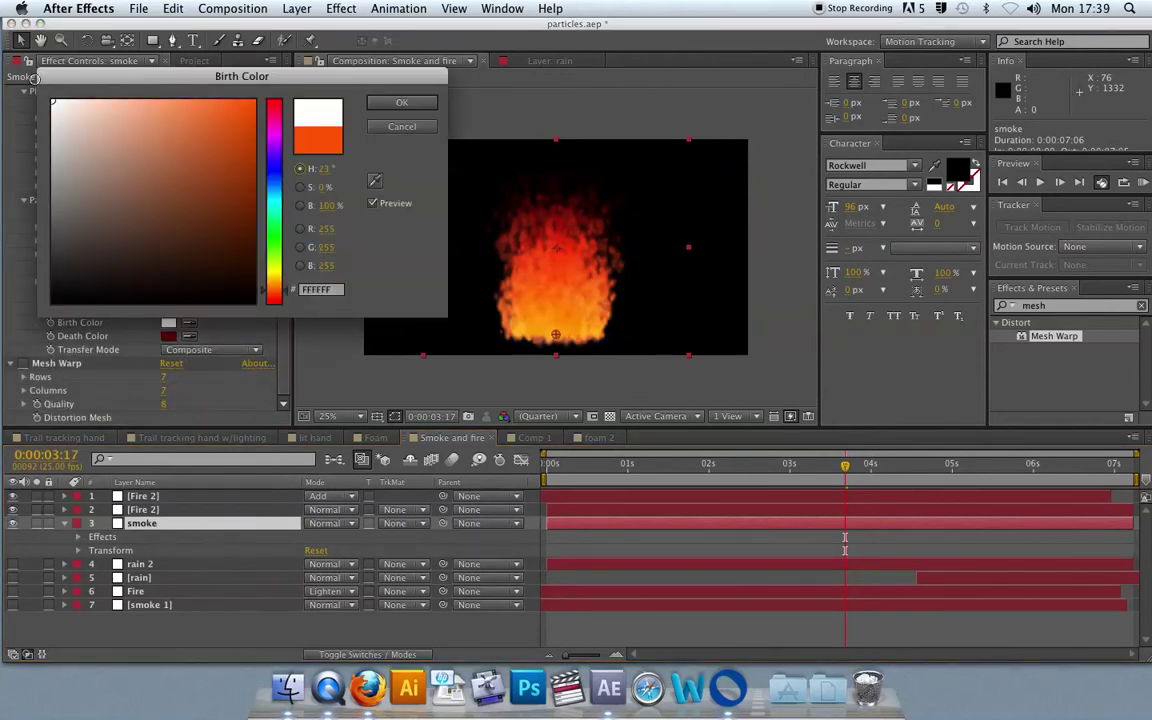
{"action": "left_click", "coordinate": [401, 103]}
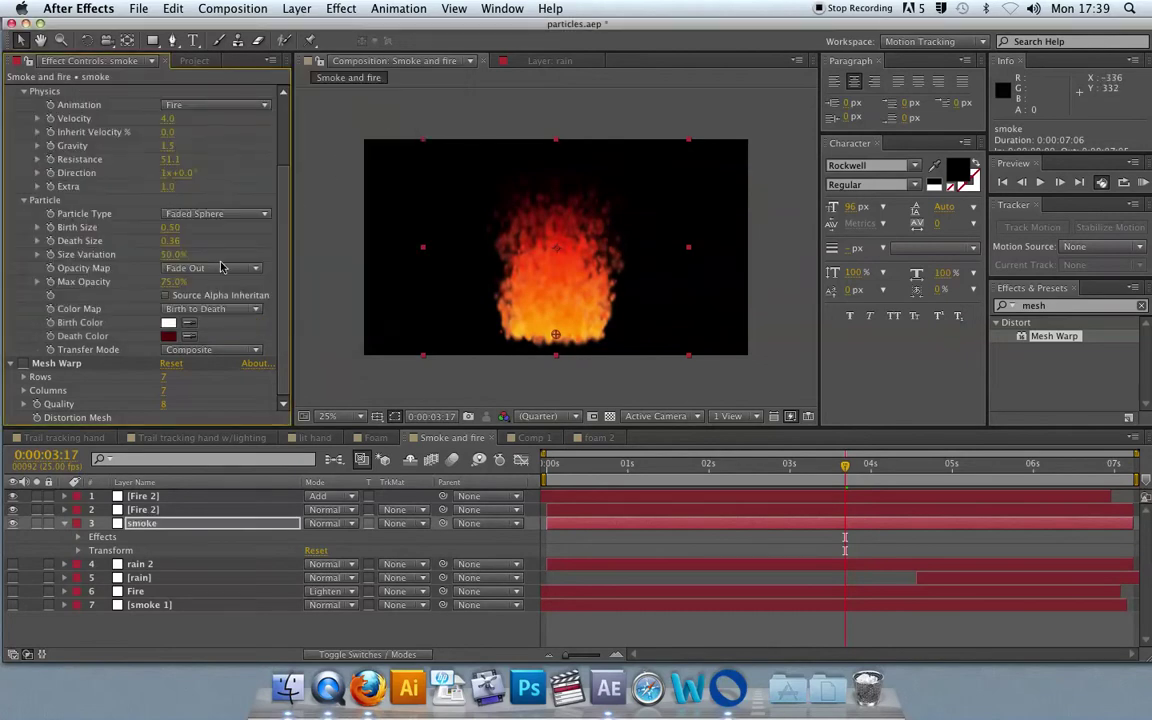
{"action": "left_click", "coordinate": [168, 336]}
{"action": "left_click", "coordinate": [52, 240]}
{"action": "left_click", "coordinate": [401, 103]}
- Raise smoke Longevity to 3.2 and Gravity from 1.5 to 1.7, then preview from the start
{"action": "scroll", "coordinate": [178, 130], "scroll_direction": "up", "scroll_amount": 5}
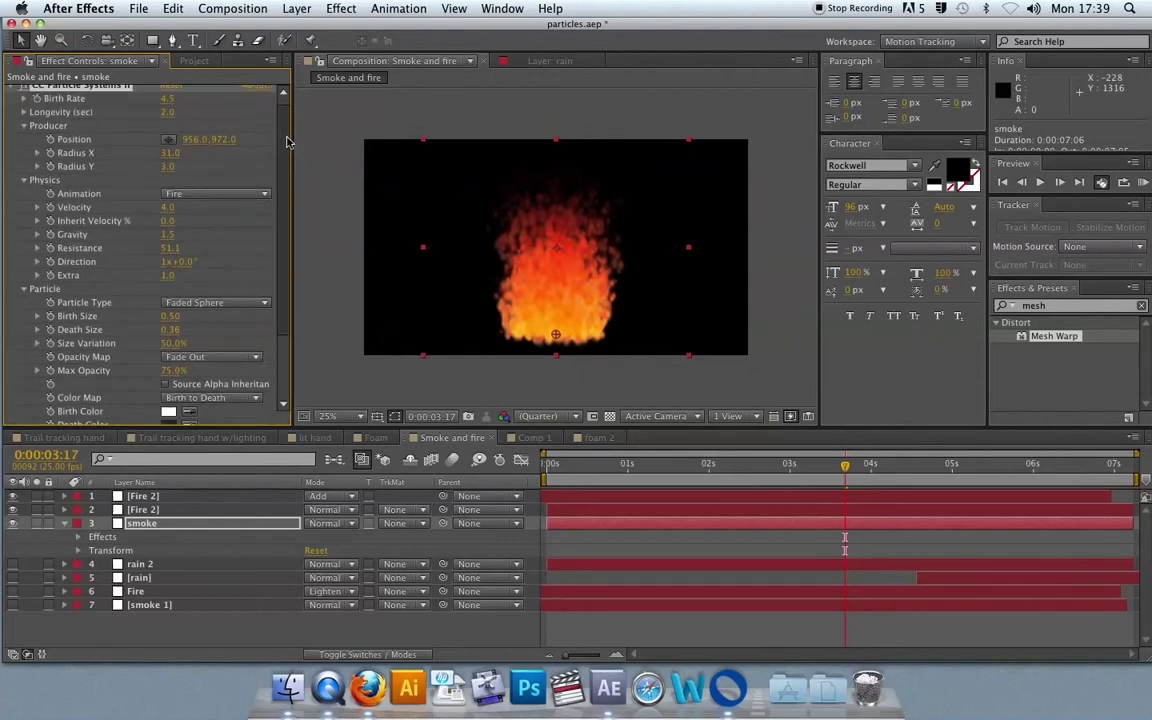
{"action": "left_click_drag", "start_coordinate": [168, 117], "coordinate": [245, 121]}
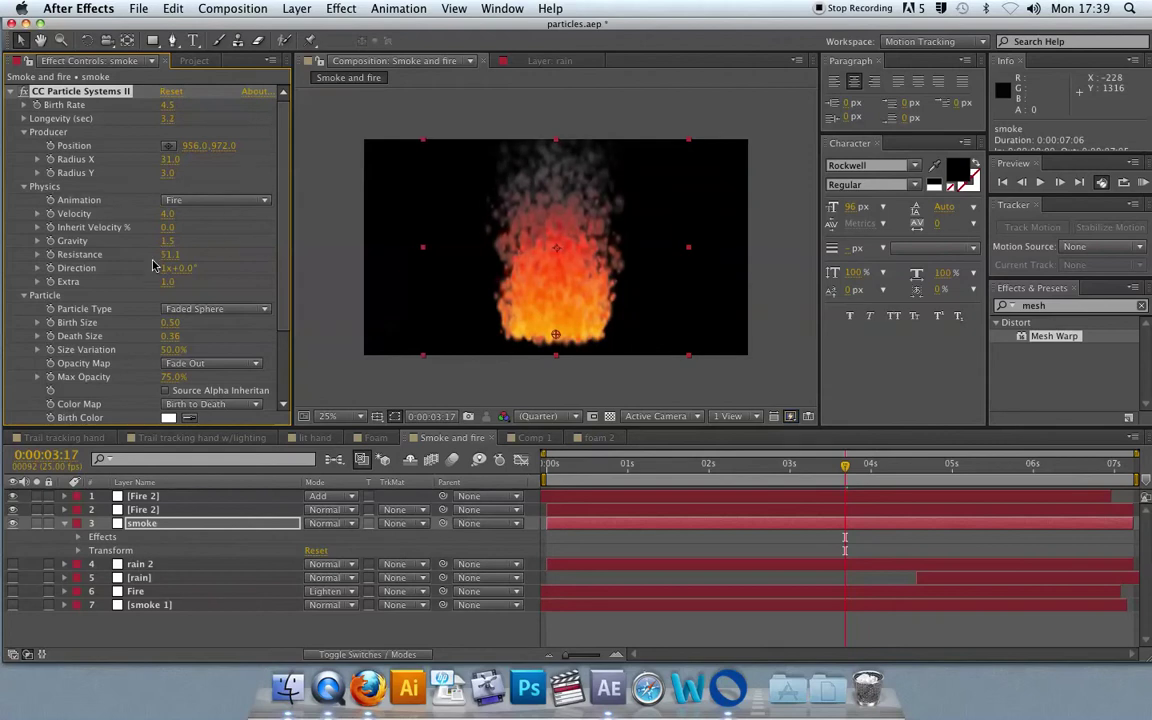
{"action": "left_click_drag", "start_coordinate": [170, 241], "coordinate": [179, 241]}
{"action": "left_click", "coordinate": [547, 473]}
{"action": "key", "text": "space"}
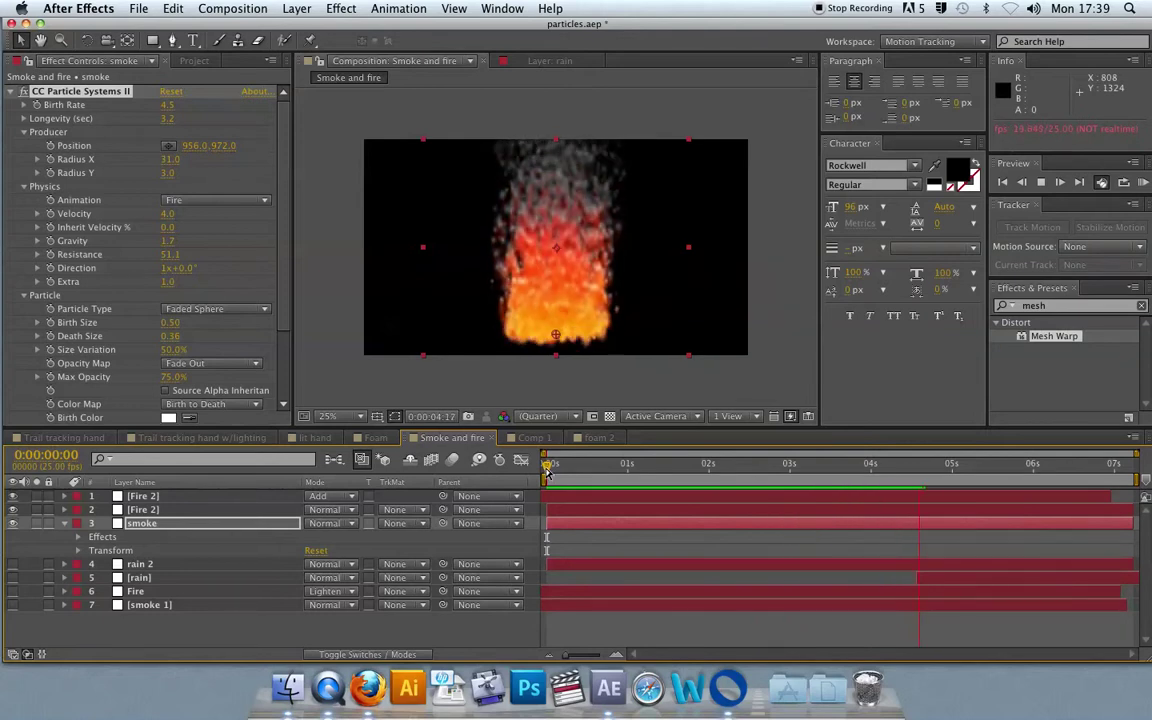
- Set smoke Birth Size to 0.70 and Birth Color to grey 8A8A8A
{"action": "left_click", "coordinate": [546, 470]}
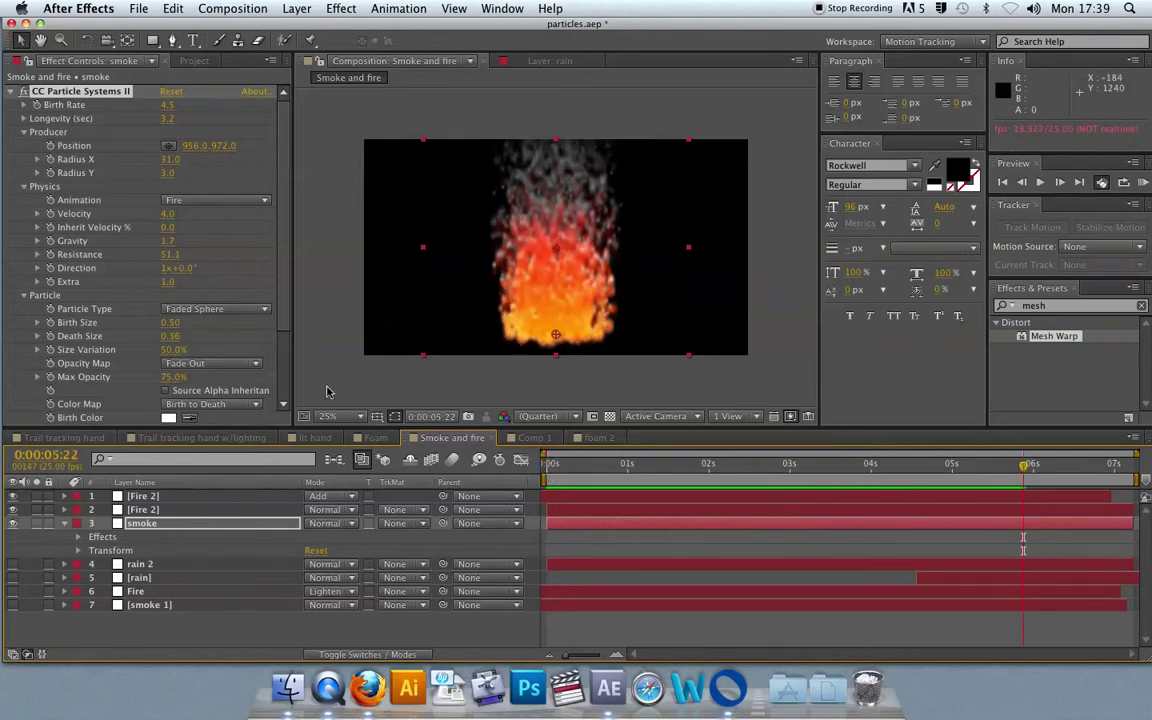
{"action": "left_click", "coordinate": [174, 323]}
{"action": "left_click_drag", "start_coordinate": [174, 323], "coordinate": [186, 324]}
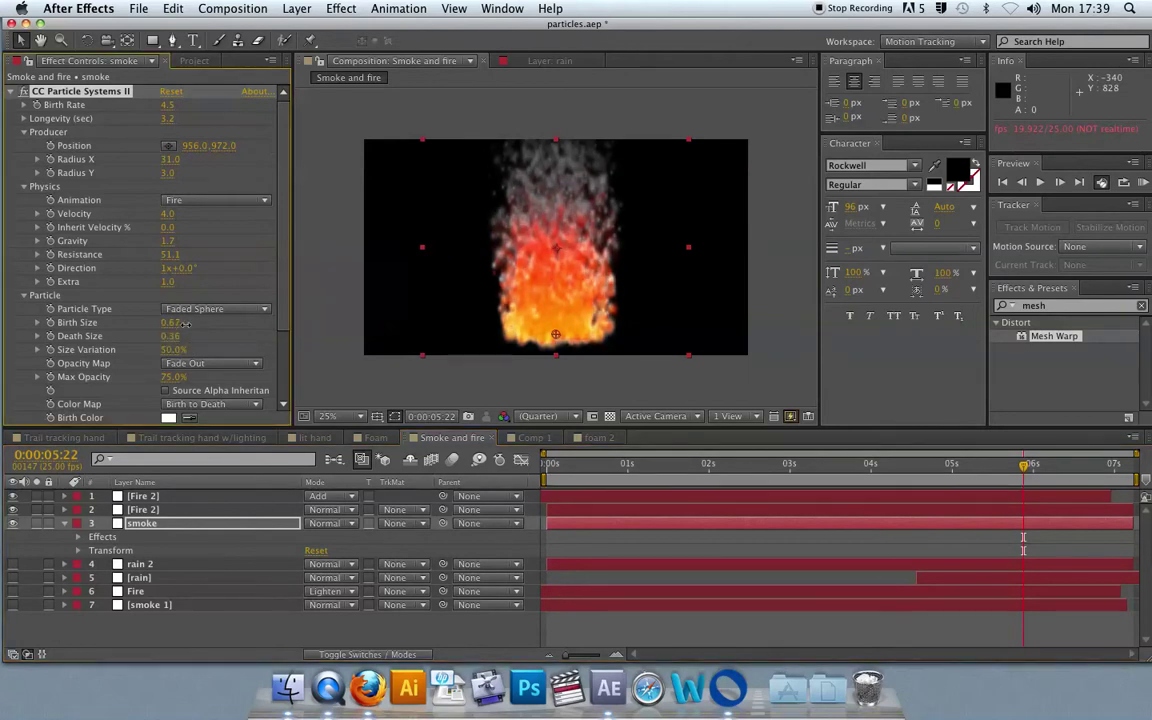
{"action": "scroll", "coordinate": [228, 387], "scroll_direction": "down", "scroll_amount": 3}
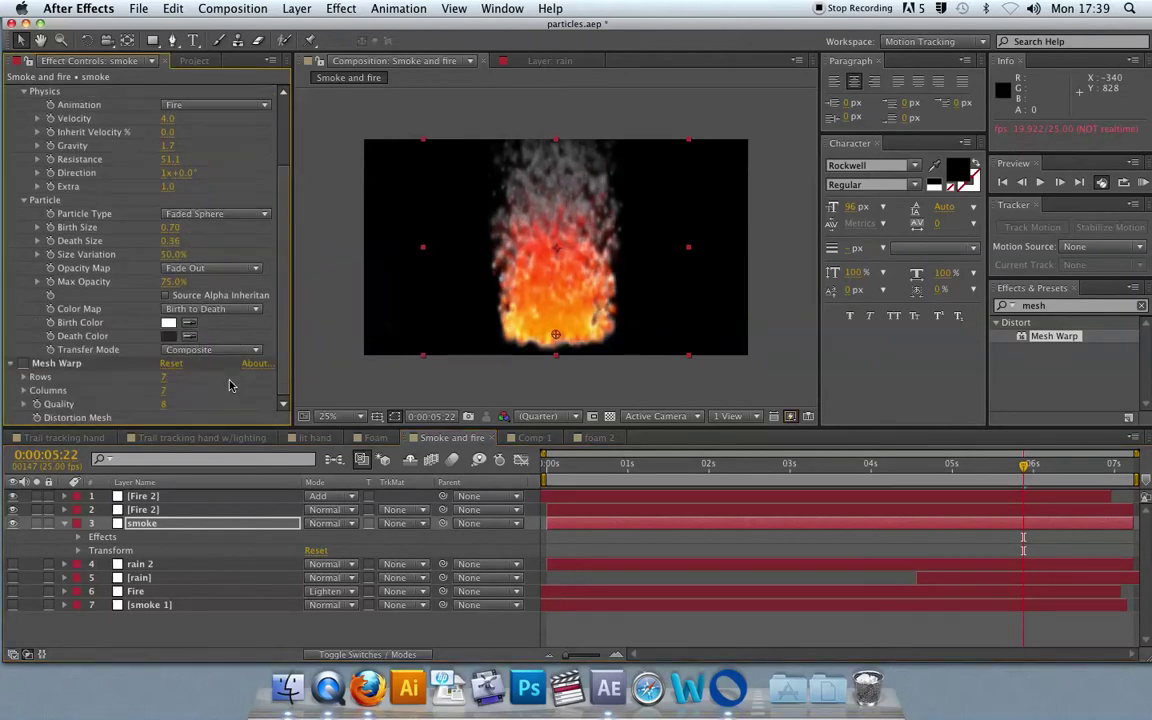
{"action": "left_click", "coordinate": [173, 326]}
{"action": "left_click_drag", "start_coordinate": [226, 257], "coordinate": [52, 193]}
{"action": "left_click", "coordinate": [430, 105]}
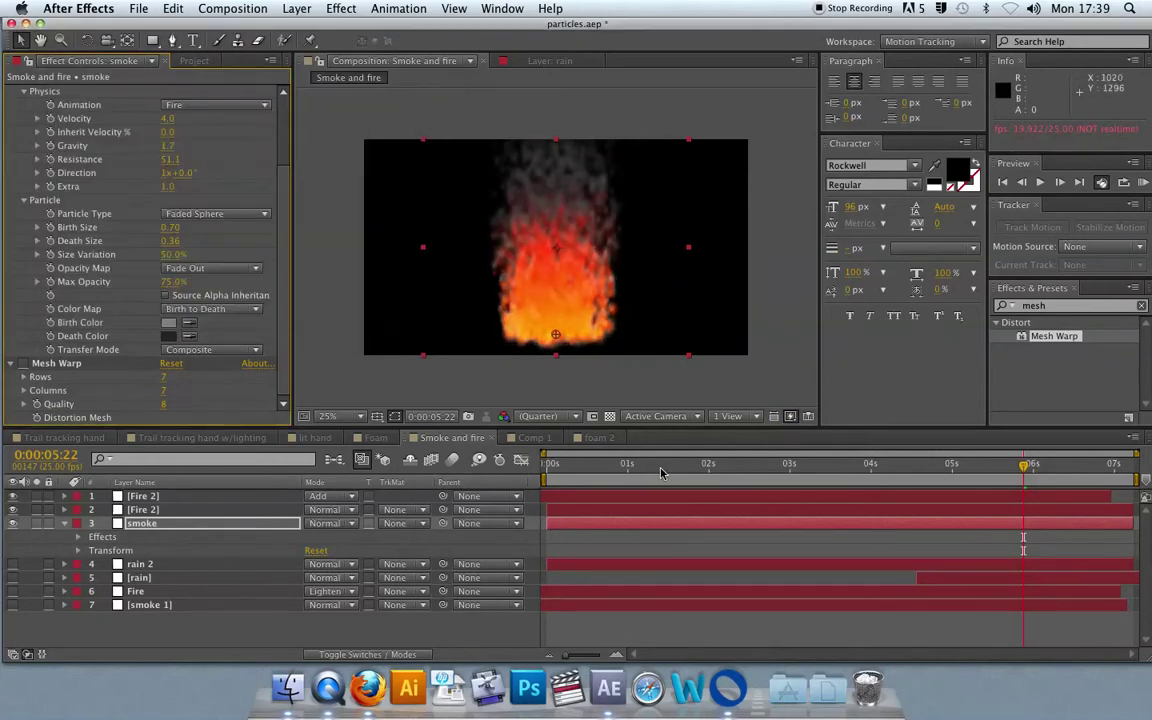
- Preview, then widen the smoke layer to about 88% horizontal scale and replay it
{"action": "left_click", "coordinate": [566, 467]}
{"action": "key", "text": "space"}
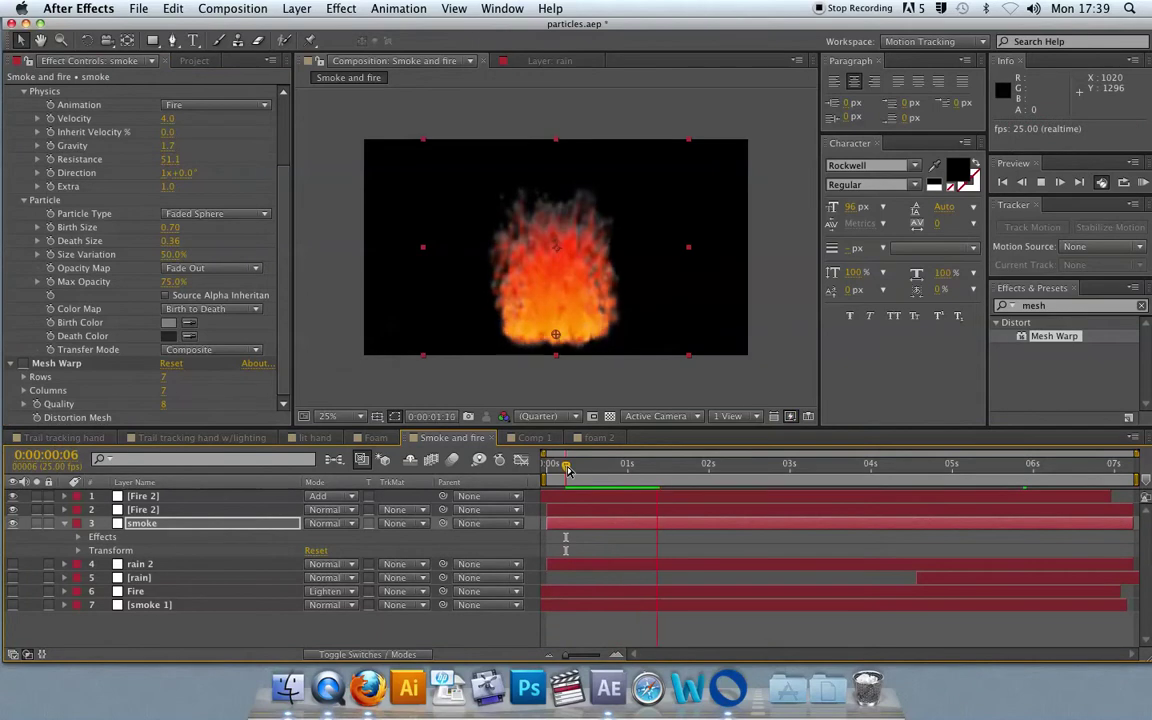
{"action": "key", "text": "space"}
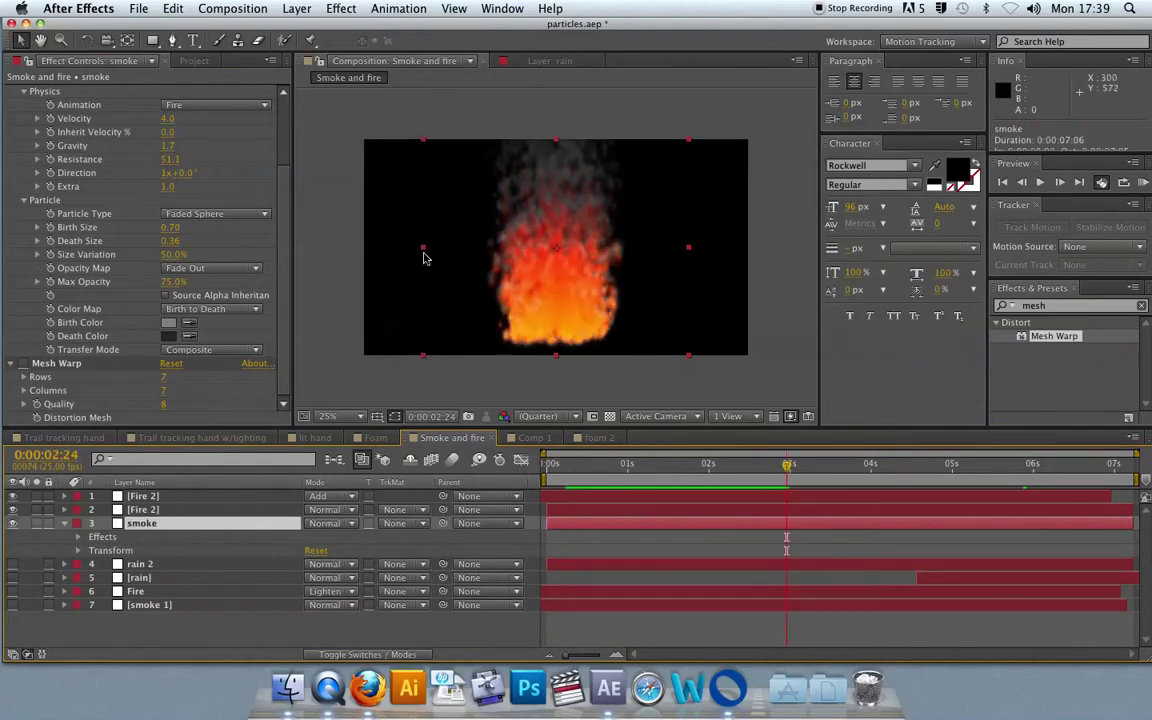
{"action": "left_click_drag", "start_coordinate": [423, 248], "coordinate": [386, 250]}
{"action": "left_click", "coordinate": [548, 466]}
{"action": "key", "text": "space"}
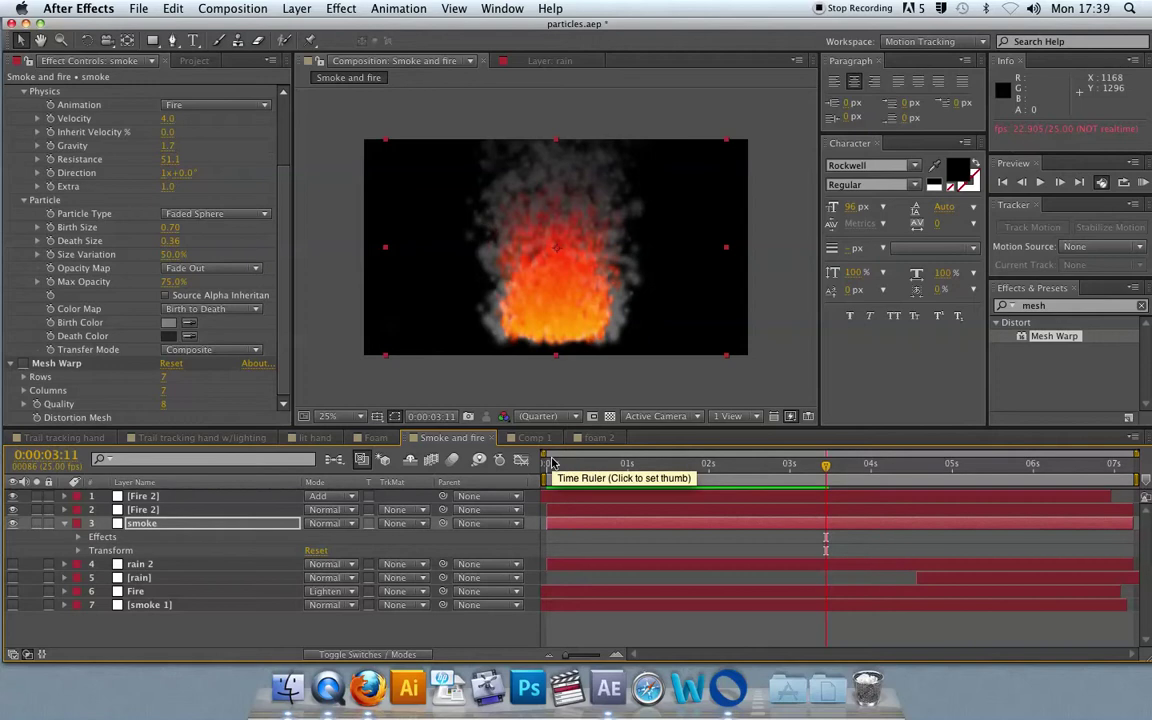
- Turn on rain 2, preview it, and move it to the top of the layer stack
{"action": "left_click", "coordinate": [12, 565]}
{"action": "key", "text": "space"}
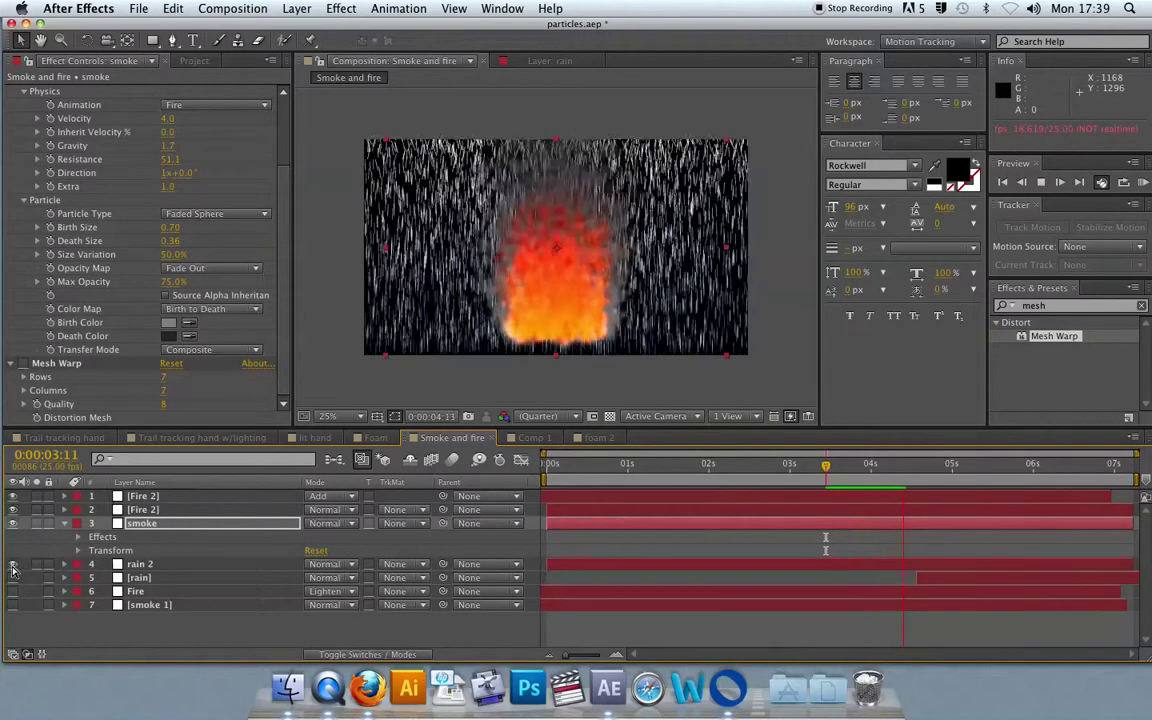
{"action": "key", "text": "space"}
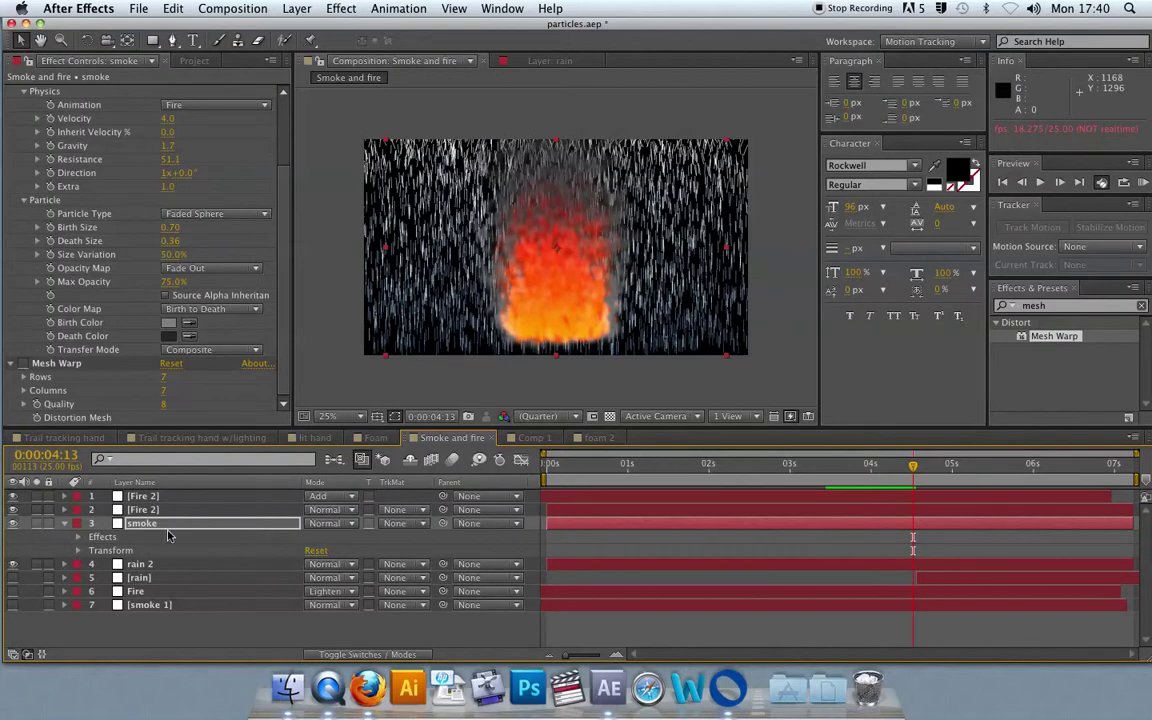
{"action": "left_click", "coordinate": [145, 565]}
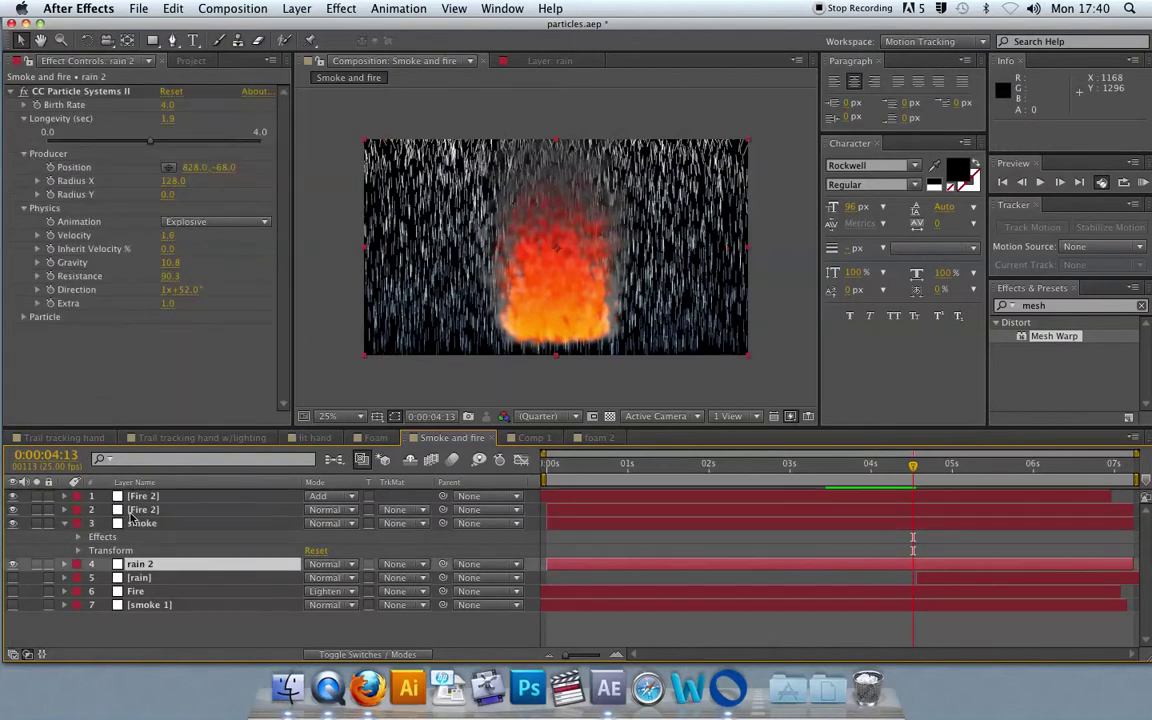
{"action": "left_click_drag", "start_coordinate": [140, 567], "coordinate": [135, 492]}
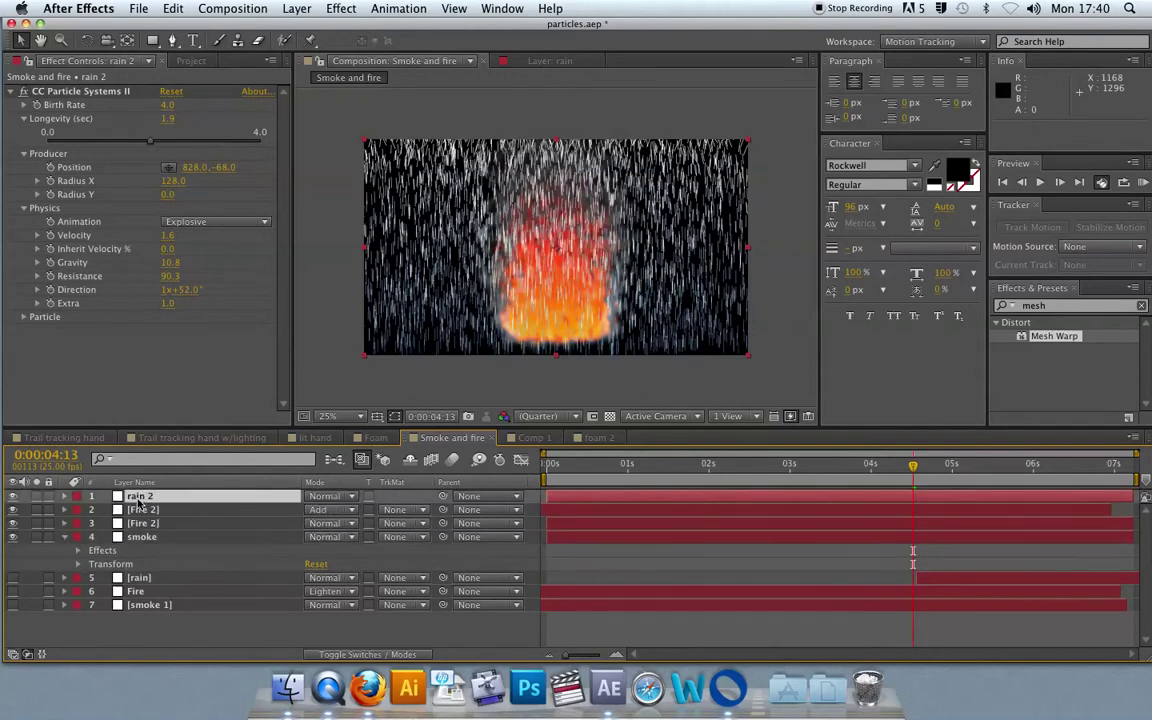
- Select both Fire 2 layers and twirl open their particle system settings
{"action": "left_click", "coordinate": [65, 537]}
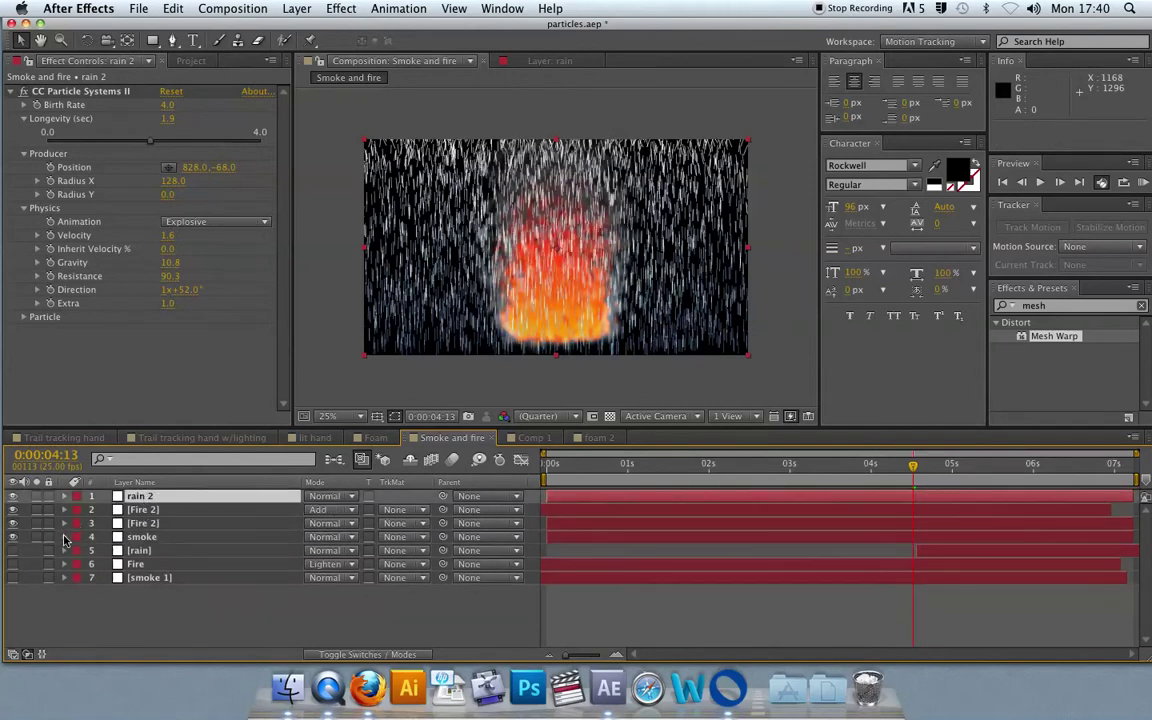
{"action": "left_click", "coordinate": [155, 511]}
{"action": "left_click", "coordinate": [152, 524], "text": "shift"}
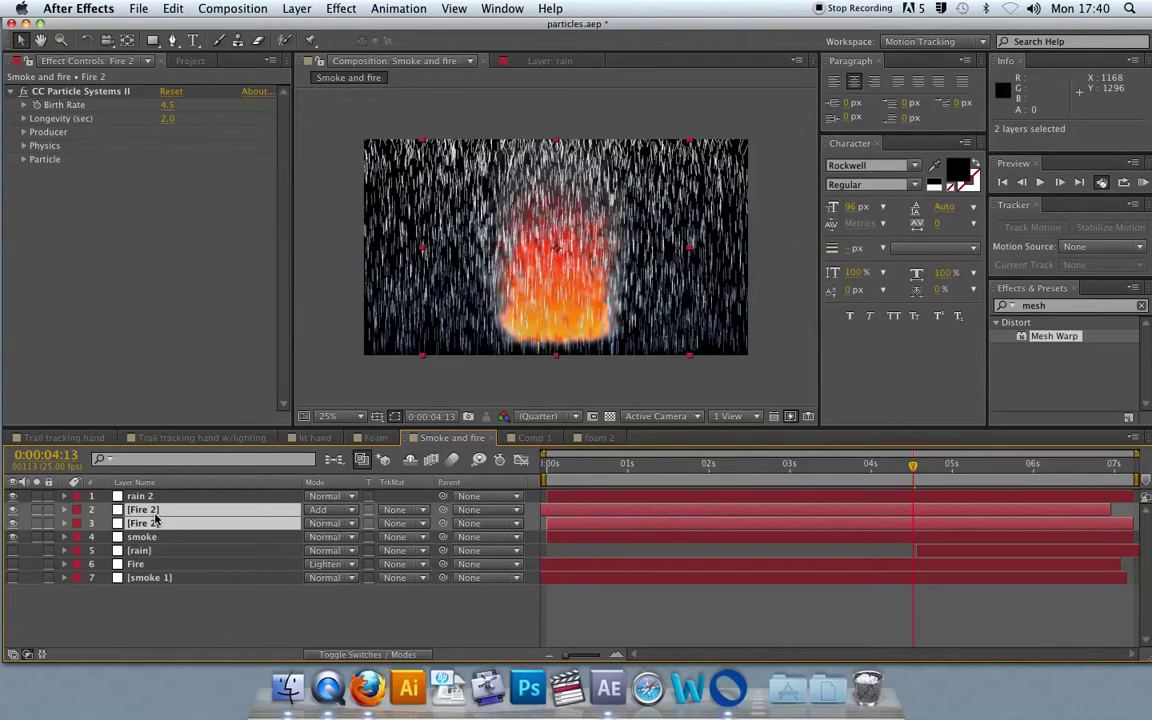
{"action": "key", "text": "super+shift+c"}
{"action": "type", "text": "fir"}
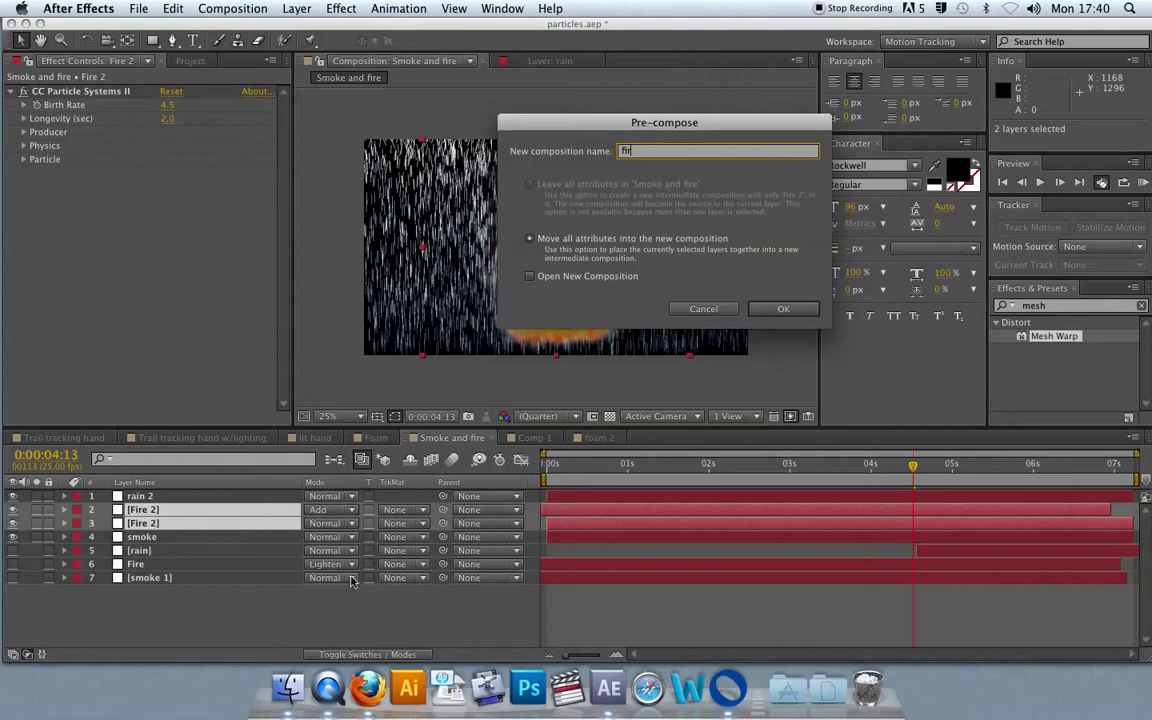
{"action": "left_click", "coordinate": [722, 311]}
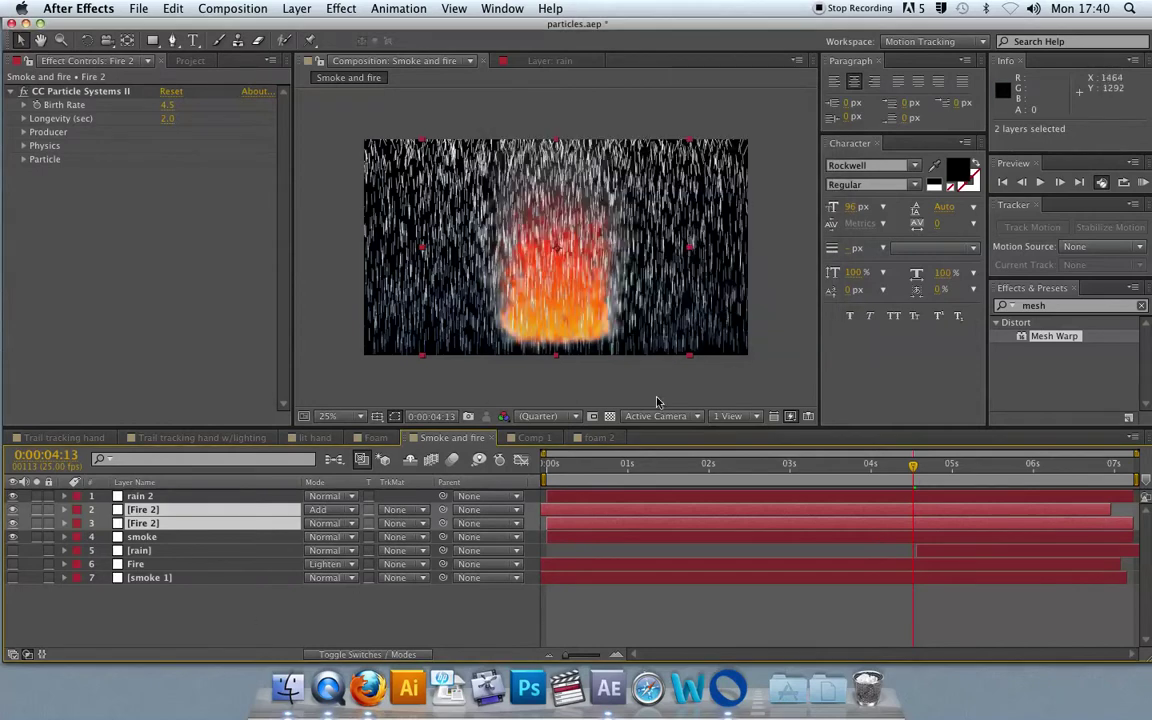
{"action": "left_click", "coordinate": [64, 510]}
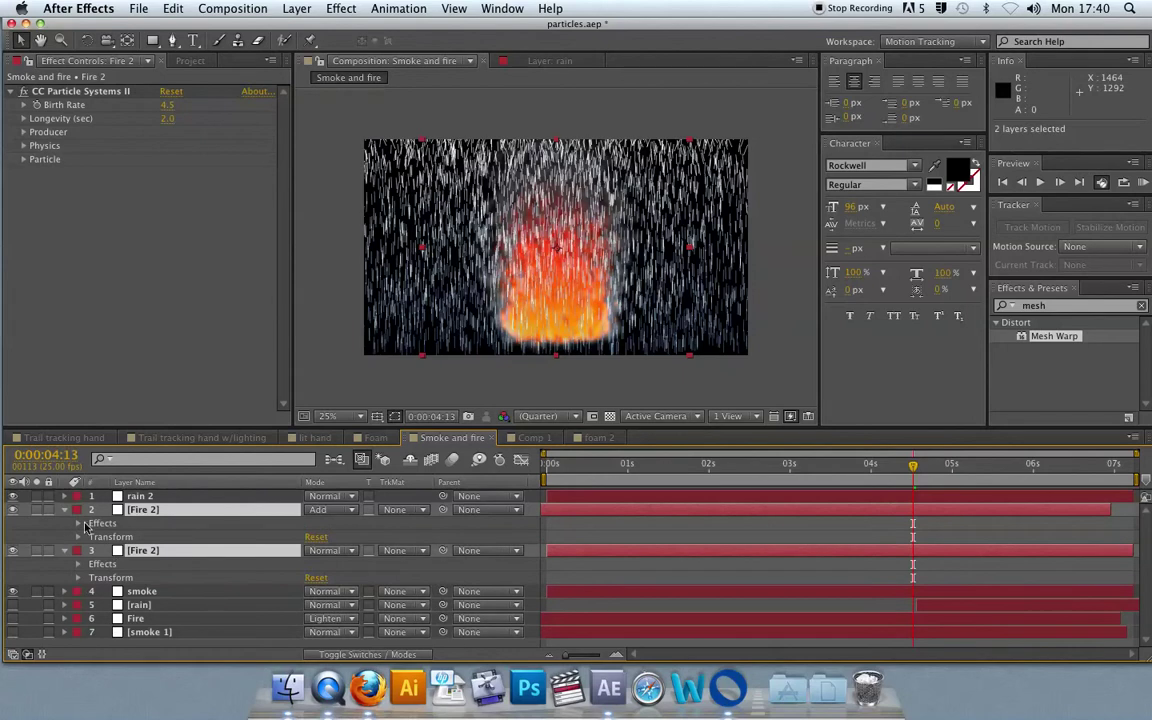
{"action": "left_click", "coordinate": [78, 523]}
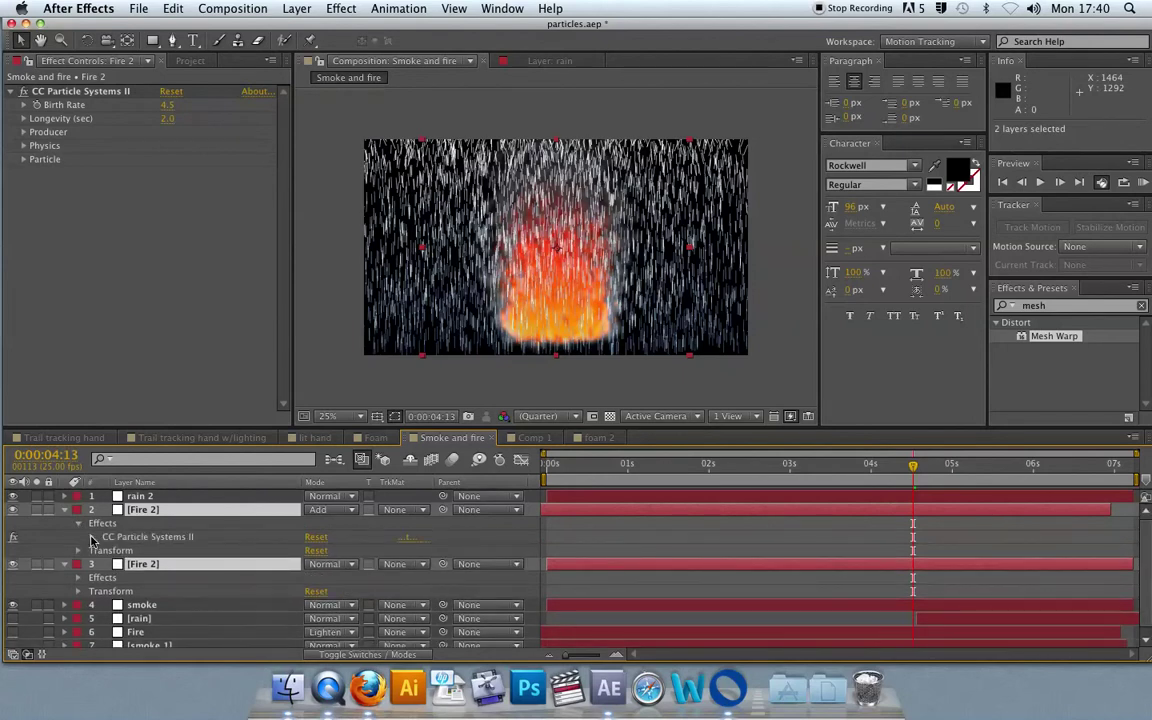
{"action": "left_click", "coordinate": [91, 537]}
- Expand rain 2's particle effect and set a Birth Rate keyframe at 4.0
{"action": "left_click_drag", "start_coordinate": [931, 473], "coordinate": [648, 479]}
{"action": "key", "text": "space"}
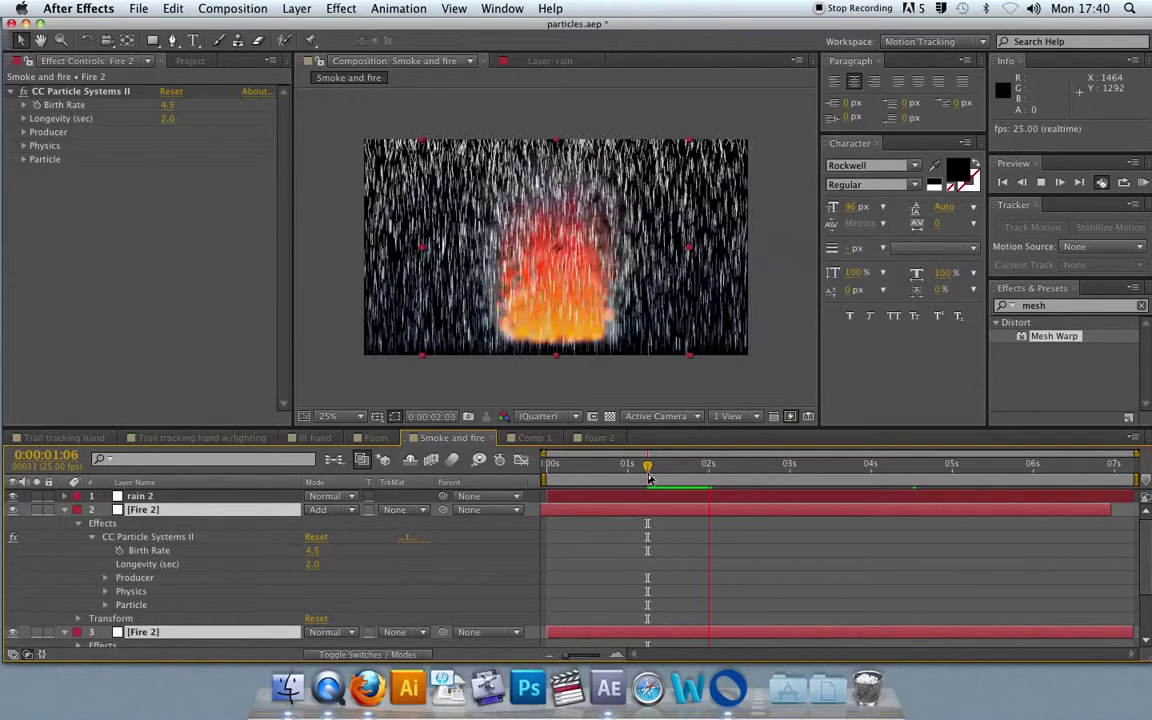
{"action": "key", "text": "space"}
{"action": "scroll", "coordinate": [66, 615], "scroll_direction": "down", "scroll_amount": 3}
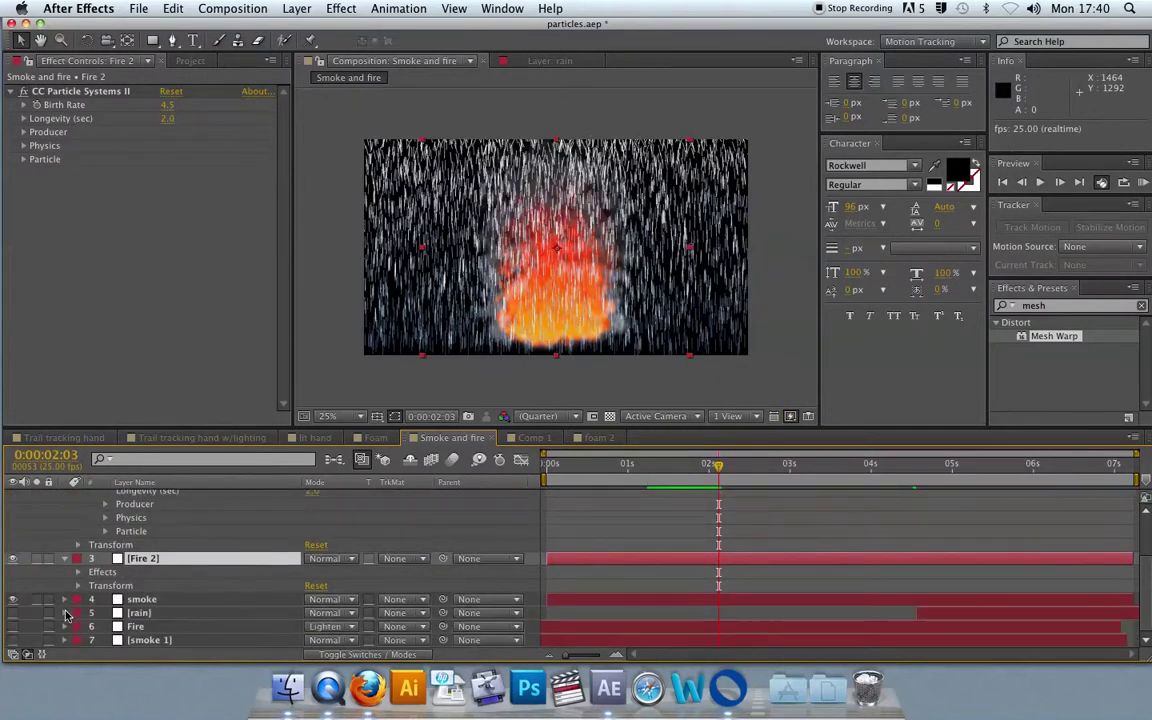
{"action": "scroll", "coordinate": [64, 615], "scroll_direction": "up", "scroll_amount": 3}
{"action": "left_click", "coordinate": [65, 496]}
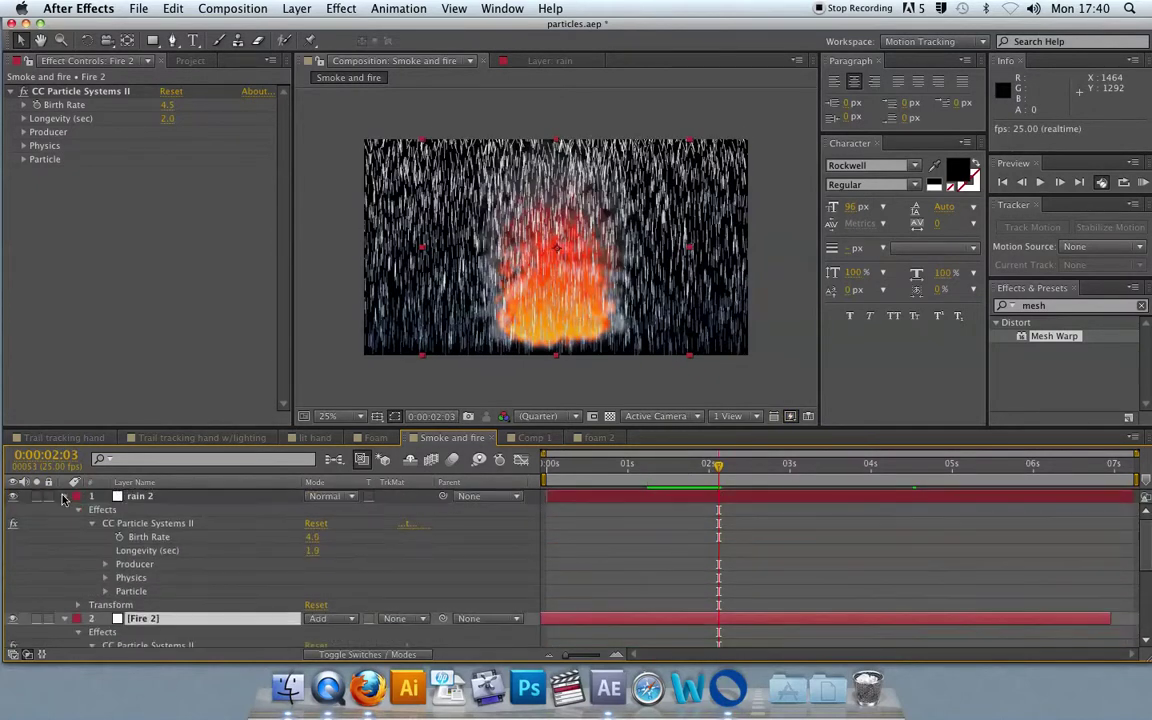
{"action": "left_click", "coordinate": [120, 537]}
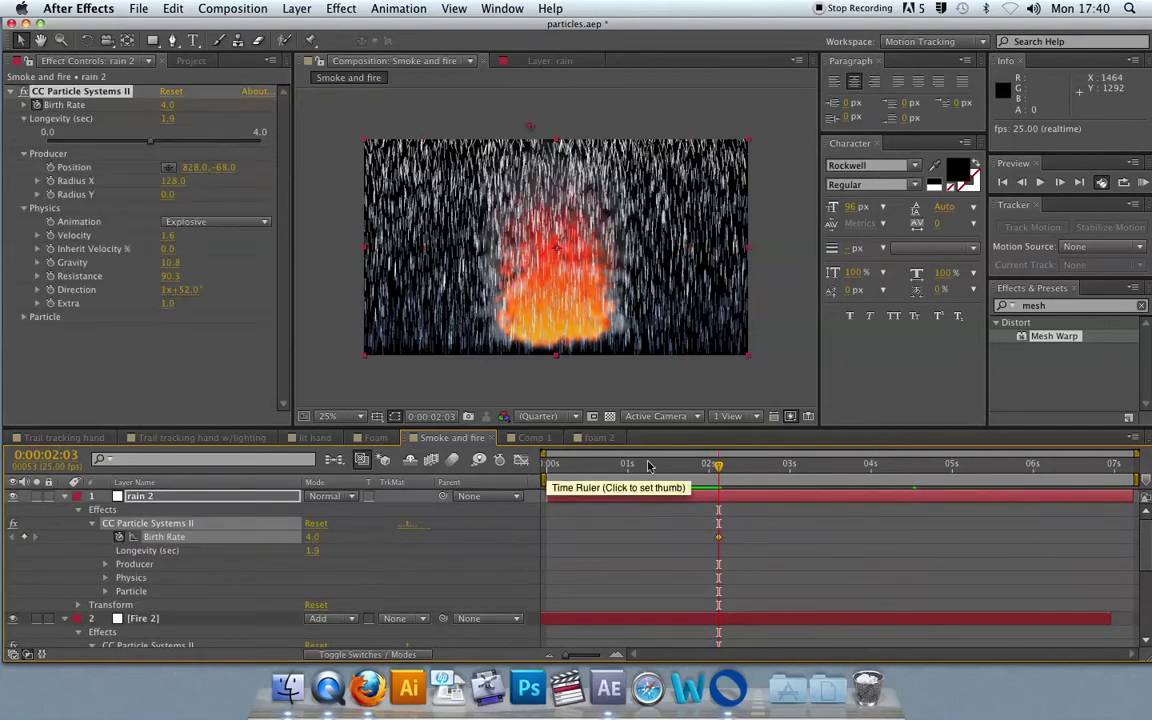
- Keyframe rain Birth Rate to 0.0 at about 1:10 and preview the rain building up
{"action": "left_click_drag", "start_coordinate": [700, 466], "coordinate": [660, 467]}
{"action": "left_click_drag", "start_coordinate": [312, 537], "coordinate": [282, 540]}
{"action": "mouse_move", "coordinate": [660, 466]}
{"action": "left_mouse_down"}
{"action": "mouse_move", "coordinate": [630, 470]}
{"action": "mouse_move", "coordinate": [660, 476]}
{"action": "left_mouse_up"}
{"action": "key", "text": "space"}
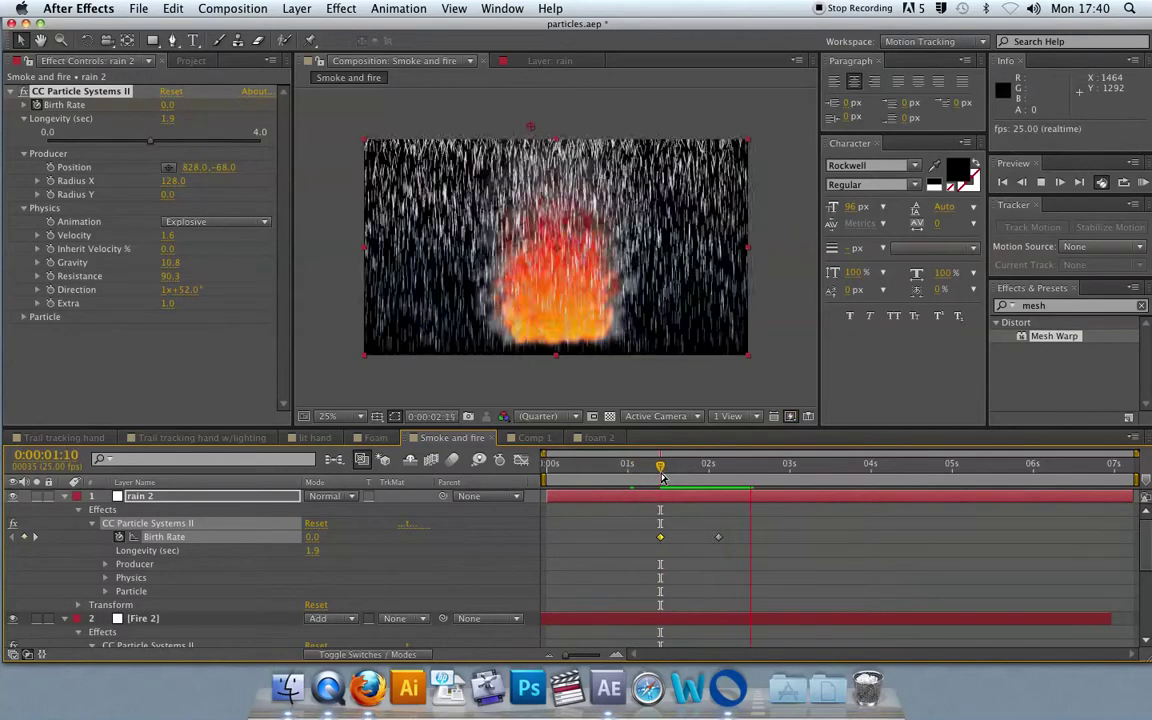
{"action": "key", "text": "space"}
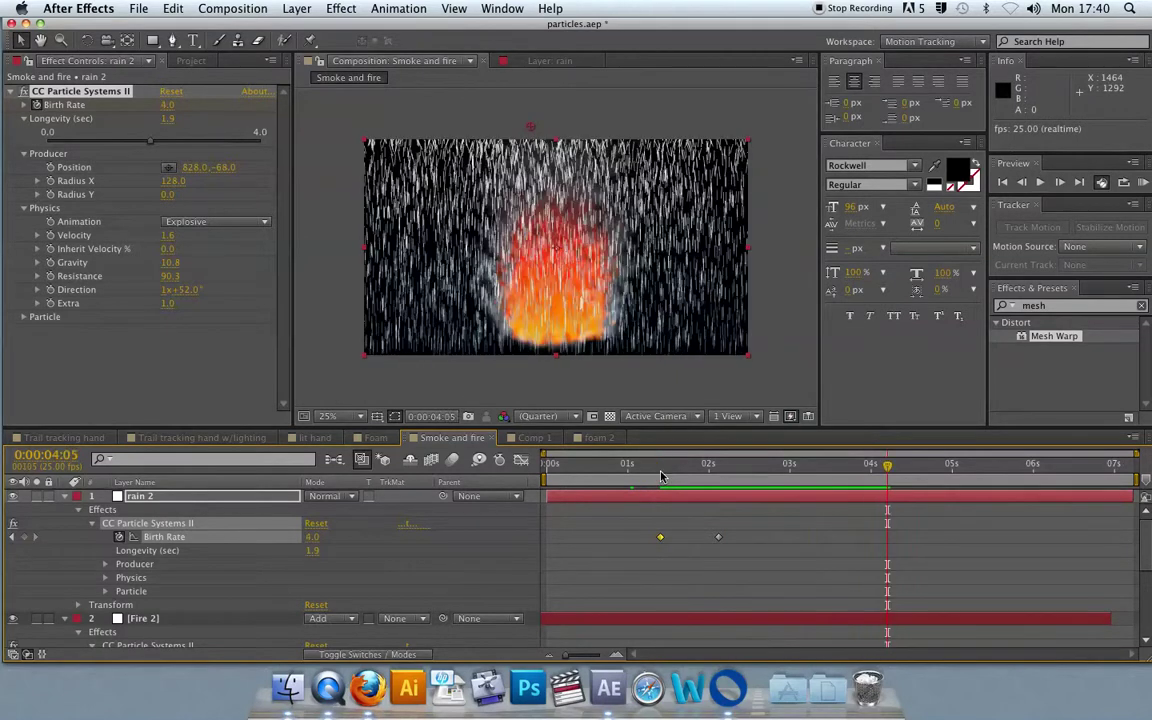
{"action": "mouse_move", "coordinate": [700, 476]}
{"action": "left_mouse_down"}
{"action": "mouse_move", "coordinate": [728, 470]}
{"action": "mouse_move", "coordinate": [694, 476]}
{"action": "mouse_move", "coordinate": [710, 476]}
{"action": "left_mouse_up"}
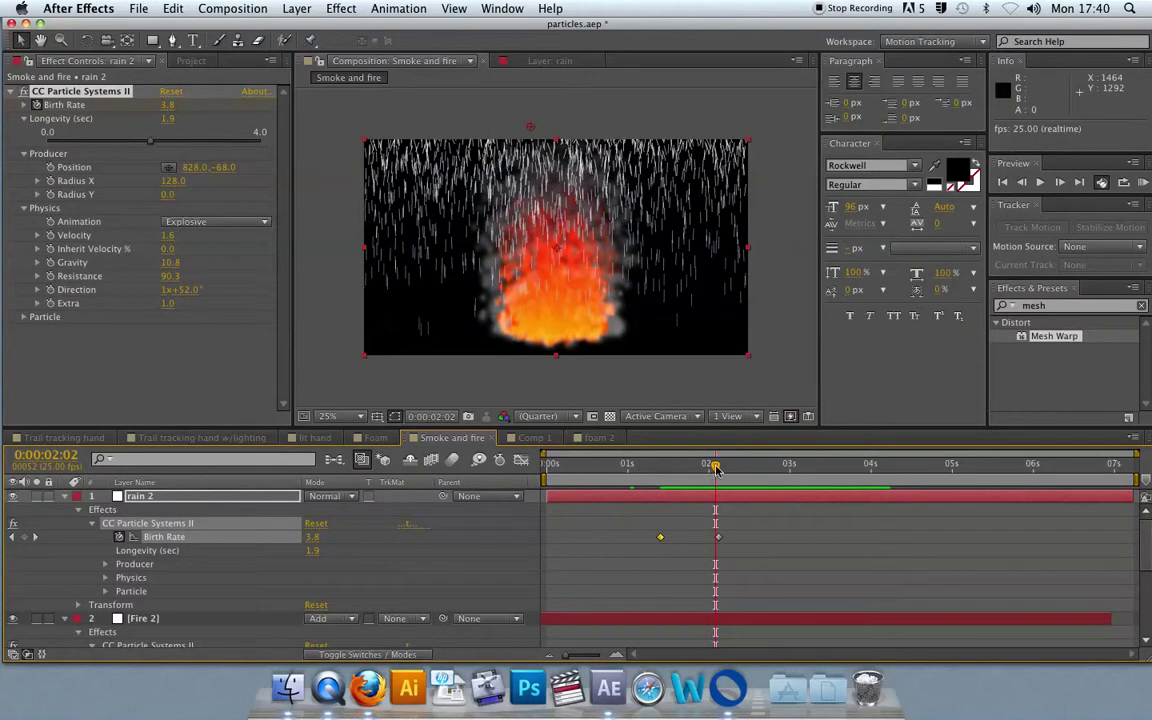
- Set starting Birth Rate keyframes of 4.5 on both Fire 2 layers
{"action": "key", "text": "k"}
{"action": "left_click", "coordinate": [79, 510]}
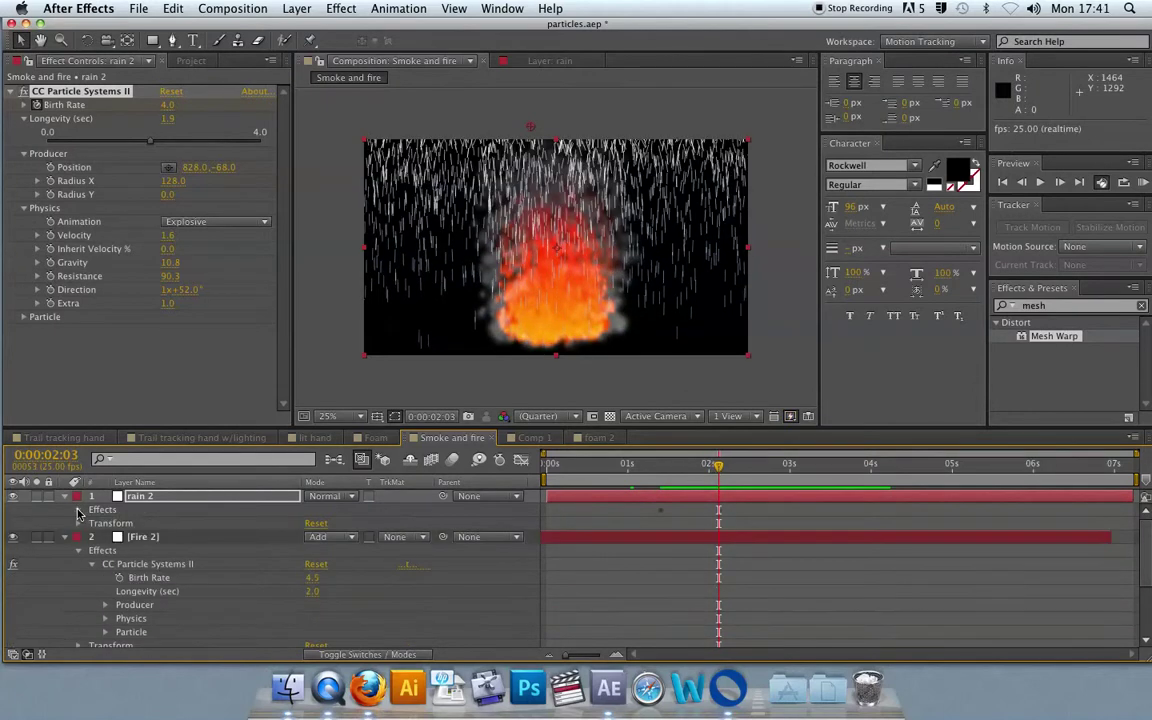
{"action": "scroll", "coordinate": [80, 548], "scroll_direction": "down", "scroll_amount": 3}
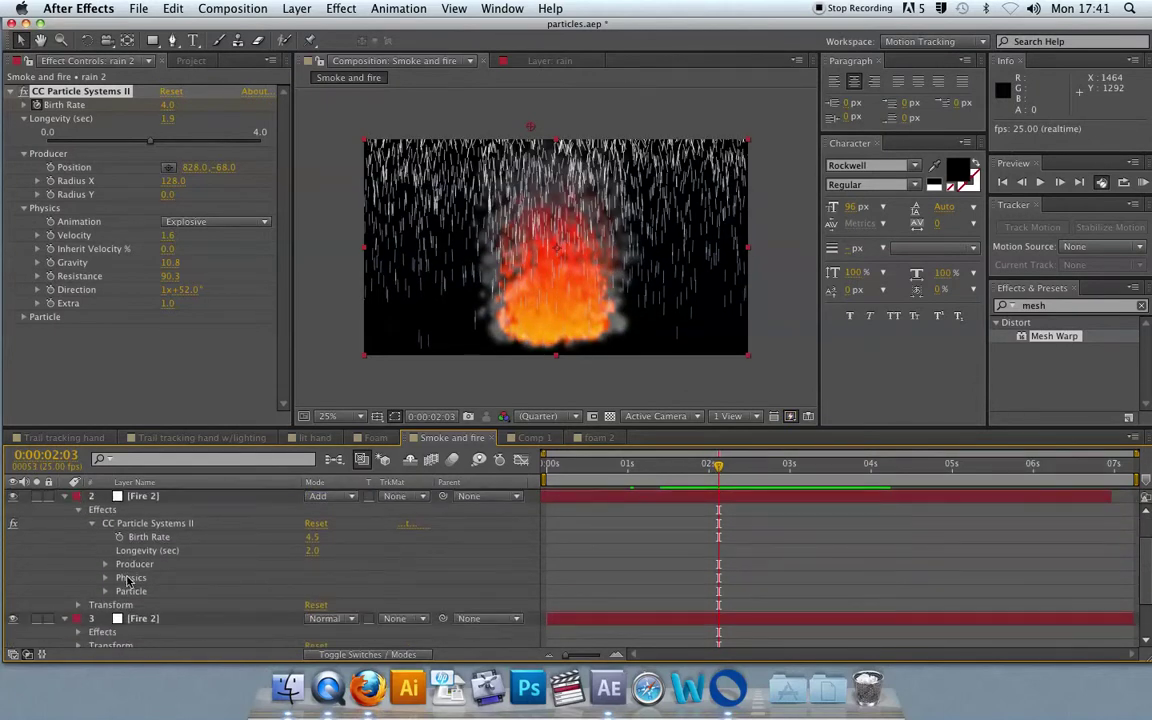
{"action": "left_click", "coordinate": [119, 537]}
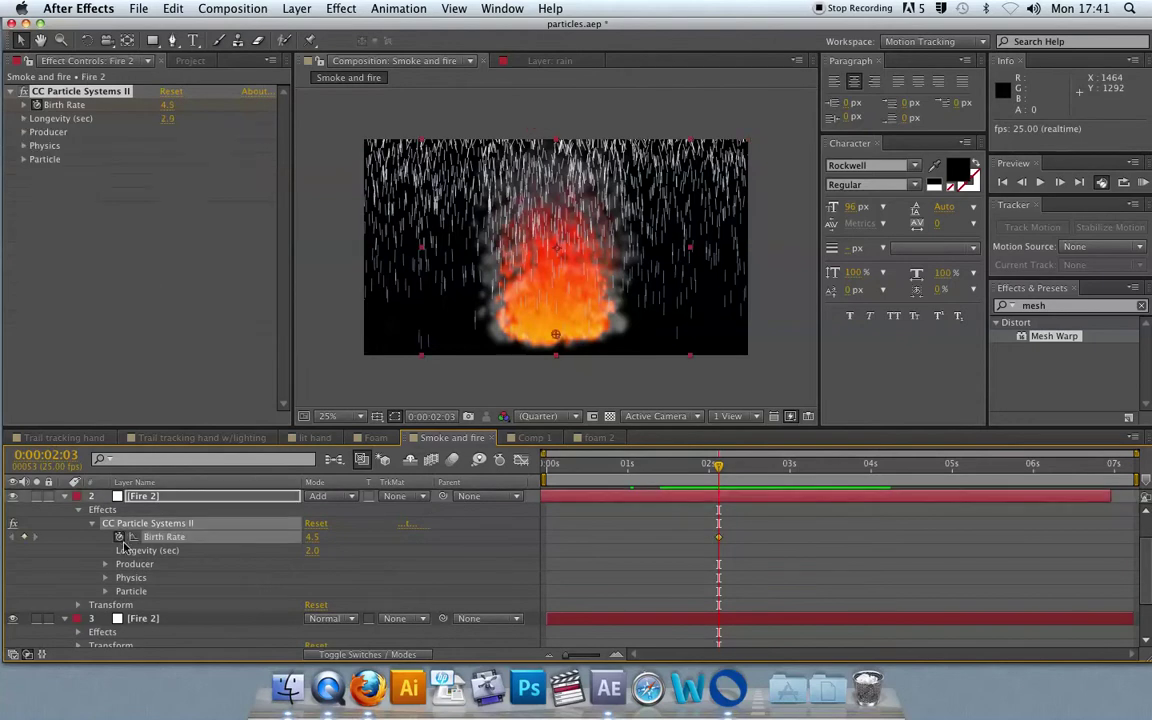
{"action": "scroll", "coordinate": [136, 565], "scroll_direction": "down", "scroll_amount": 3}
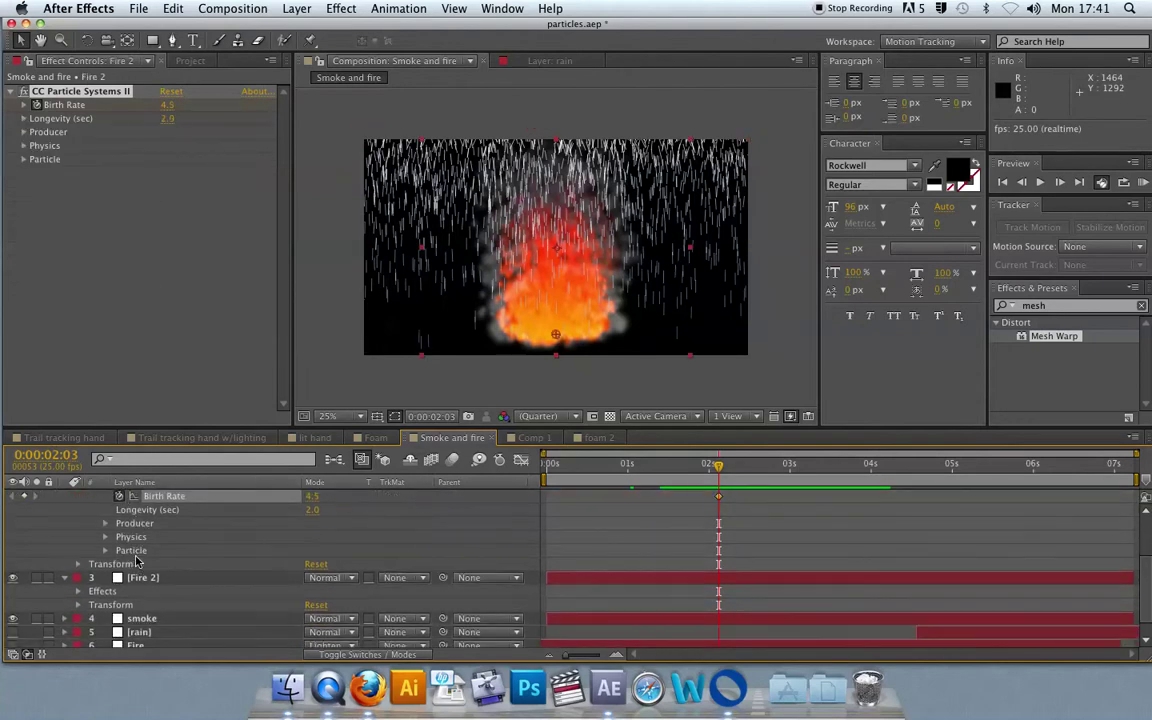
{"action": "left_click", "coordinate": [78, 592]}
{"action": "scroll", "coordinate": [78, 597], "scroll_direction": "down", "scroll_amount": 2}
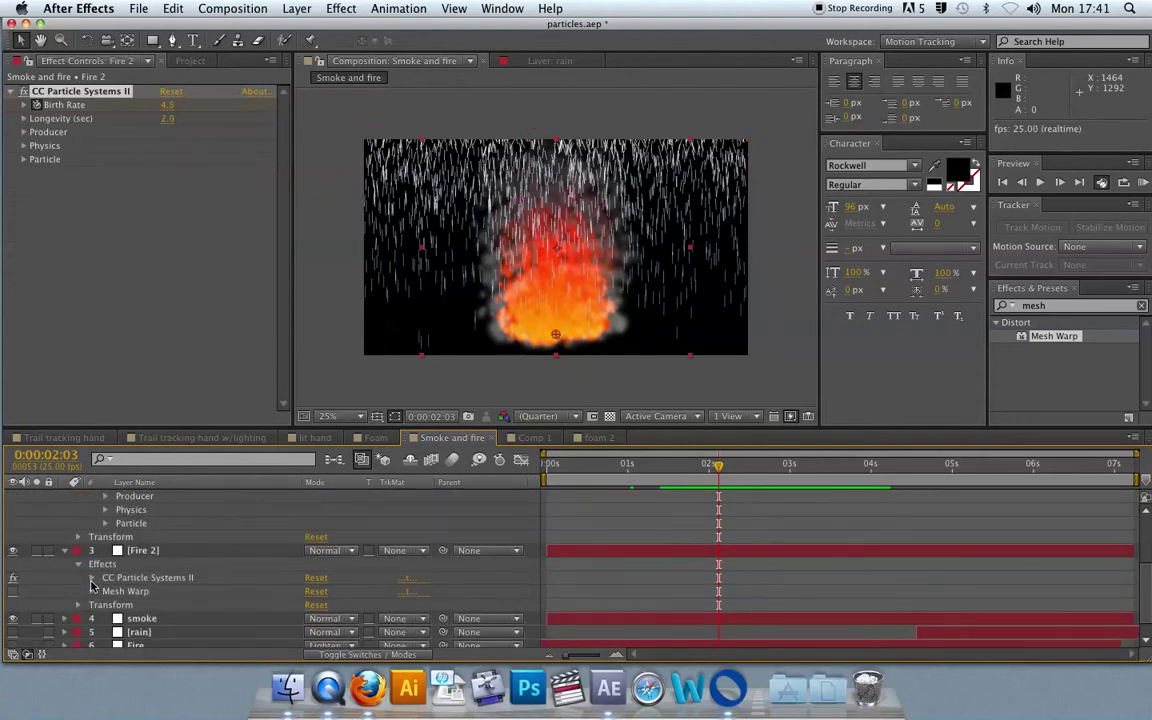
{"action": "left_click", "coordinate": [91, 579]}
{"action": "left_click", "coordinate": [118, 590]}
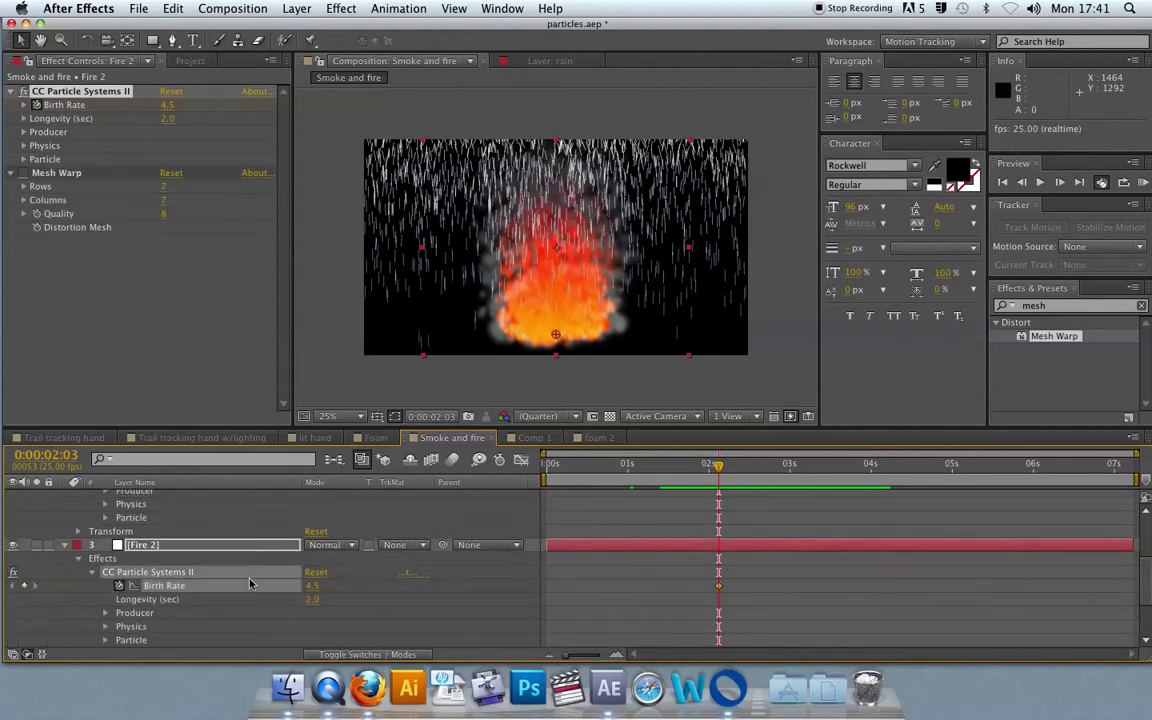
- Scrub both Fire 2 Birth Rates to 0.0 at 3:10 and preview the fire dying out
{"action": "scroll", "coordinate": [690, 500], "scroll_direction": "up", "scroll_amount": 4}
{"action": "key", "text": "space"}
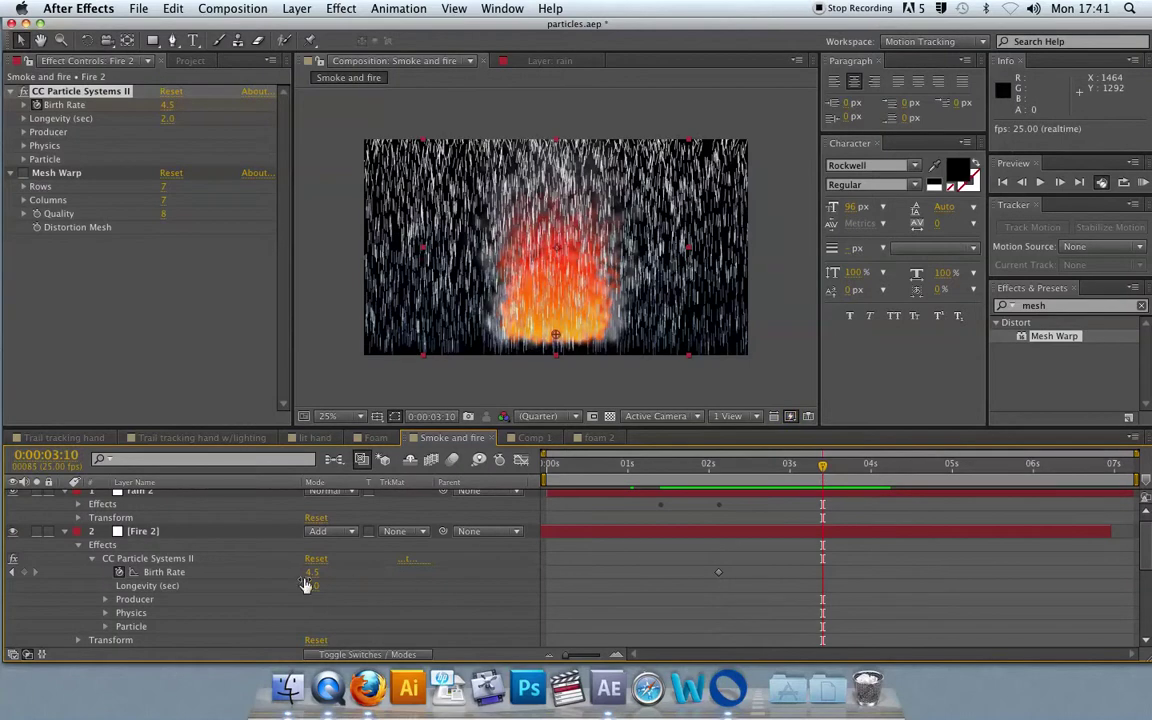
{"action": "left_click_drag", "start_coordinate": [312, 572], "coordinate": [271, 575]}
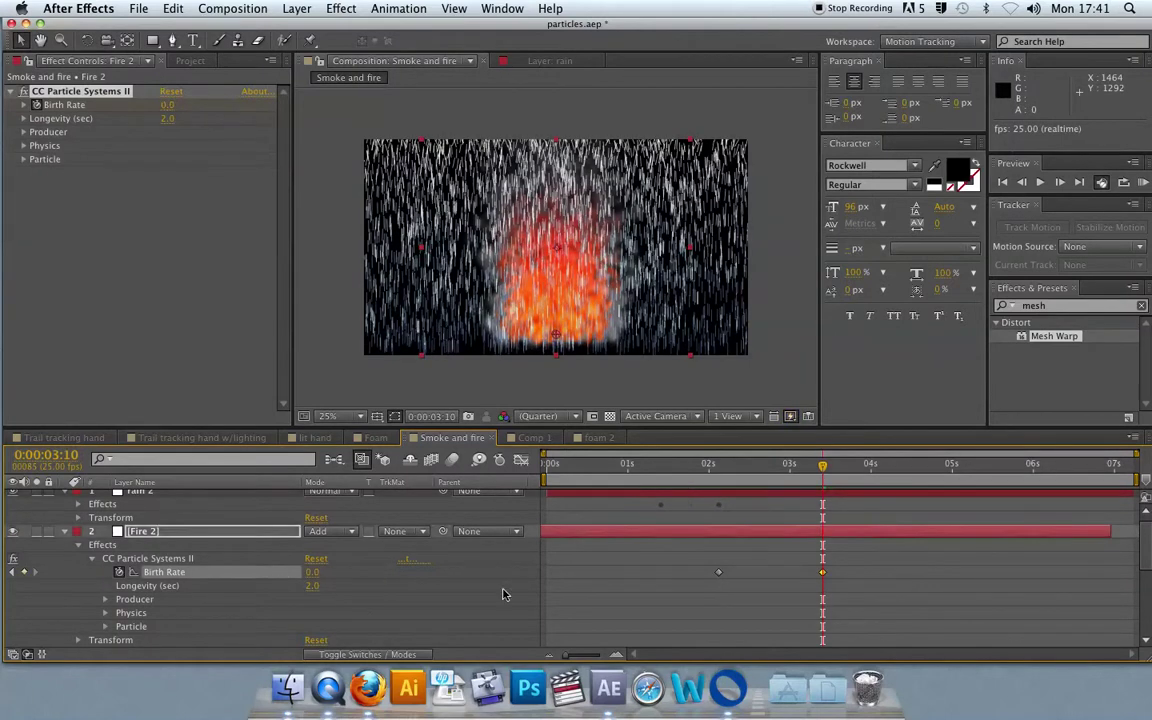
{"action": "scroll", "coordinate": [640, 591], "scroll_direction": "down", "scroll_amount": 5}
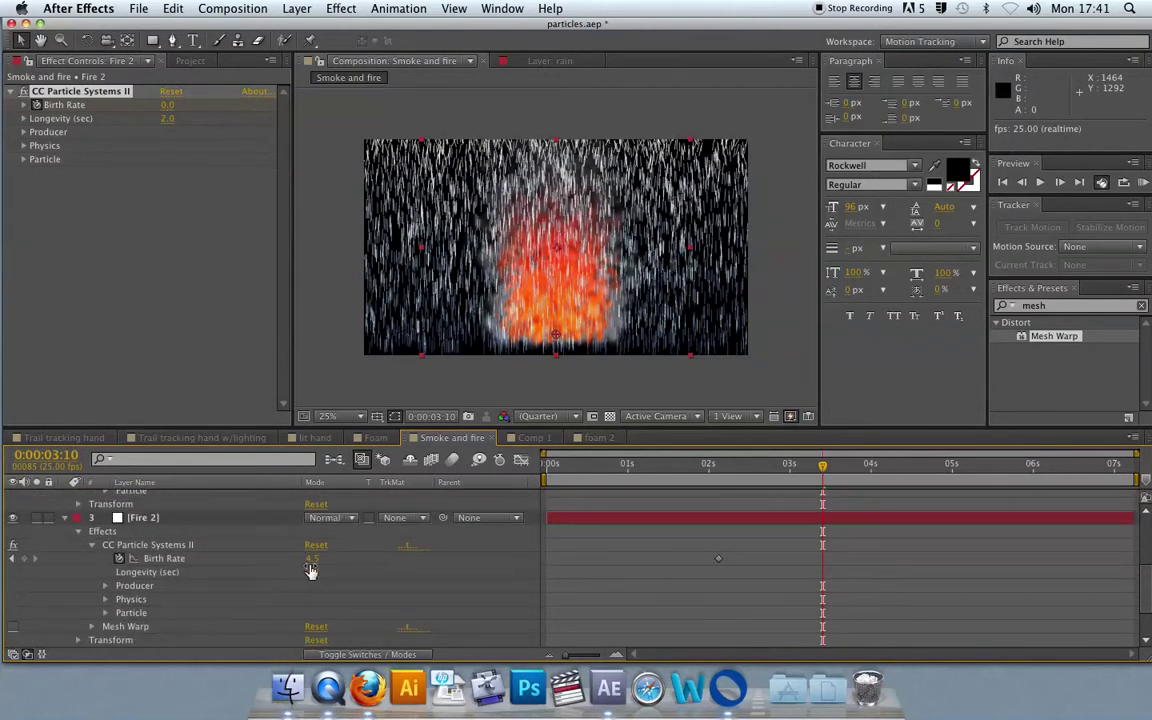
{"action": "left_click_drag", "start_coordinate": [312, 558], "coordinate": [268, 563]}
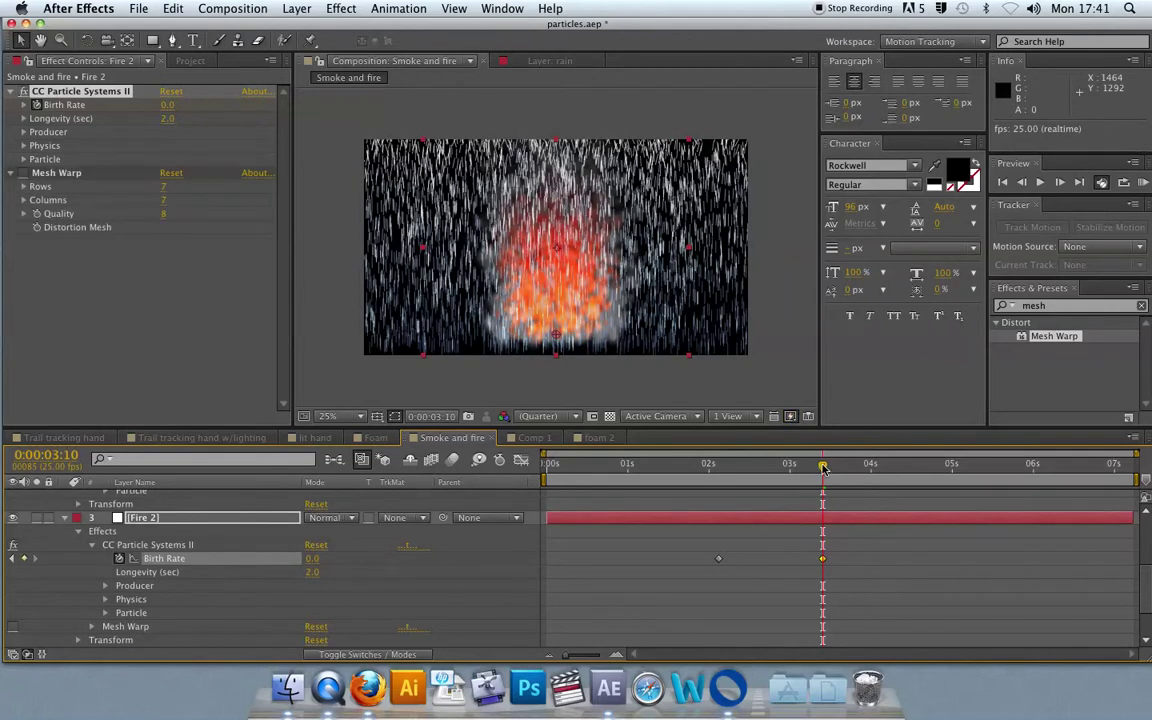
{"action": "left_click_drag", "start_coordinate": [716, 466], "coordinate": [774, 468]}
{"action": "key", "text": "KP_0"}
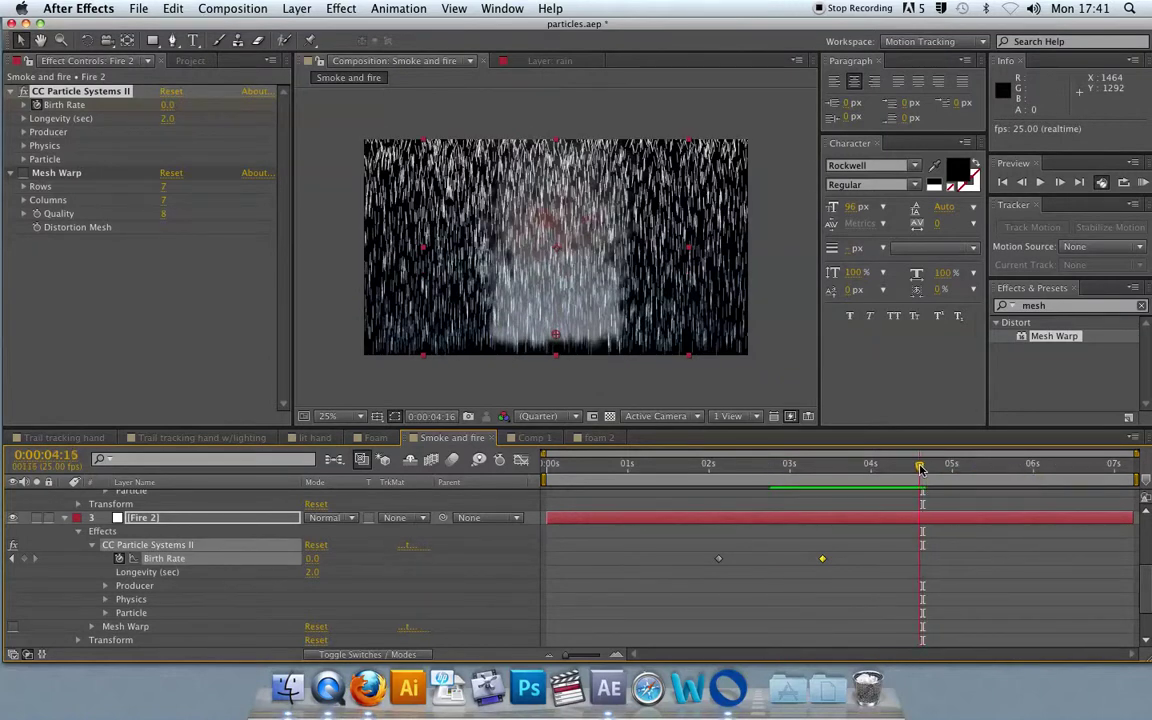
- Expand the smoke layer's particle settings and keyframe Birth Rate at 4.5 near 4:11
{"action": "key", "text": "space"}
{"action": "scroll", "coordinate": [427, 569], "scroll_direction": "down", "scroll_amount": 3}
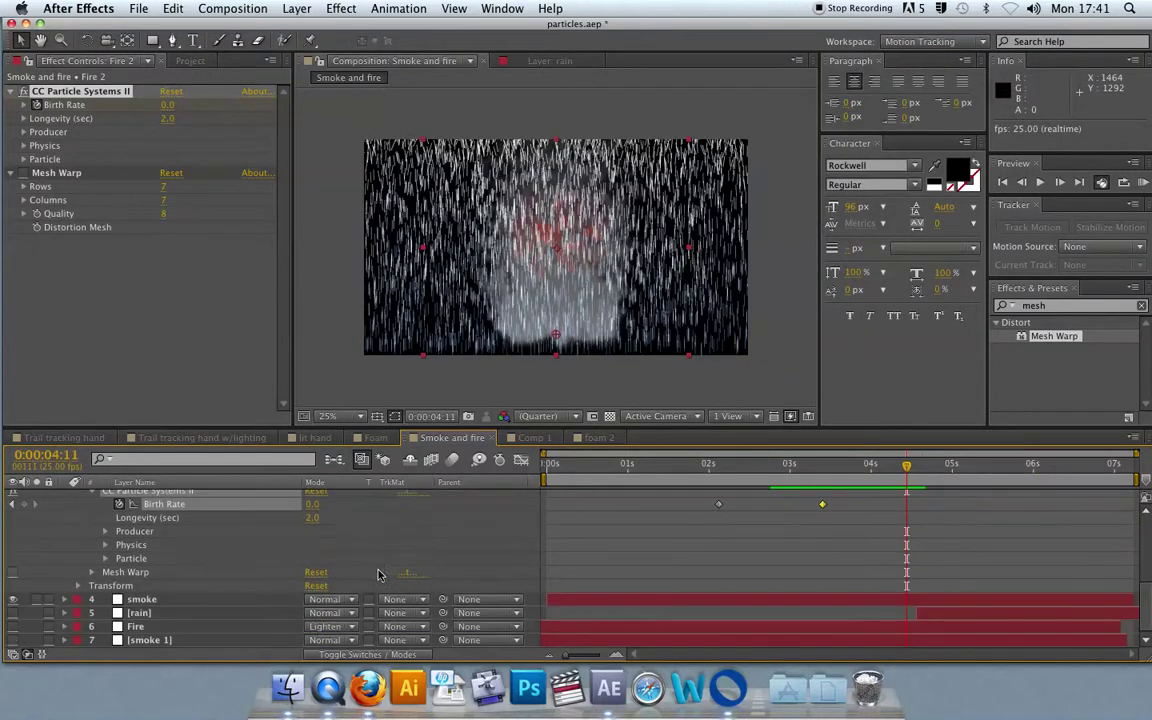
{"action": "left_click", "coordinate": [63, 600]}
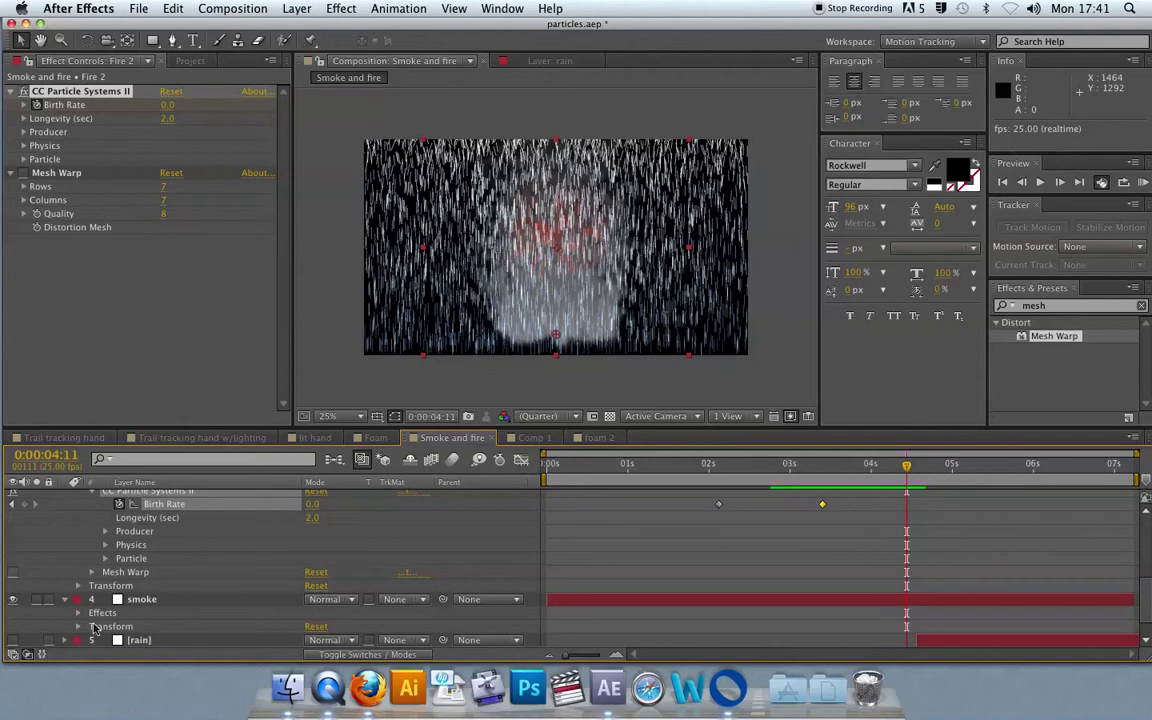
{"action": "left_click", "coordinate": [79, 614]}
{"action": "scroll", "coordinate": [86, 618], "scroll_direction": "down", "scroll_amount": 2}
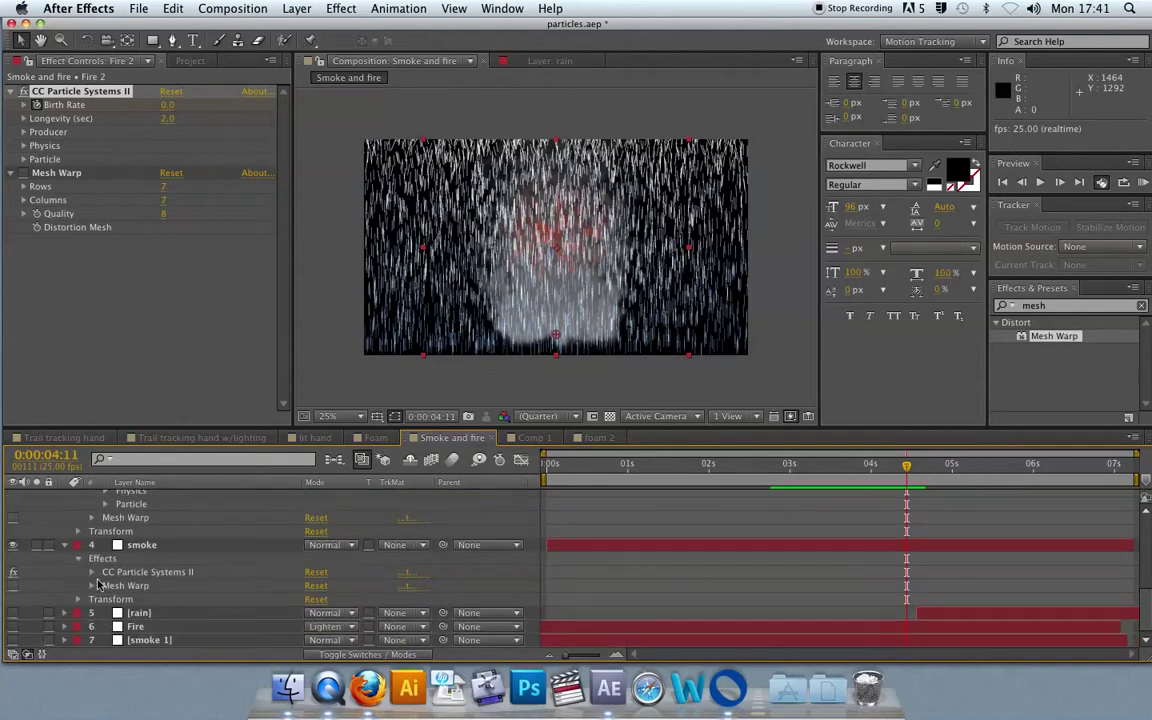
{"action": "left_click", "coordinate": [92, 572]}
{"action": "scroll", "coordinate": [105, 570], "scroll_direction": "down", "scroll_amount": 2}
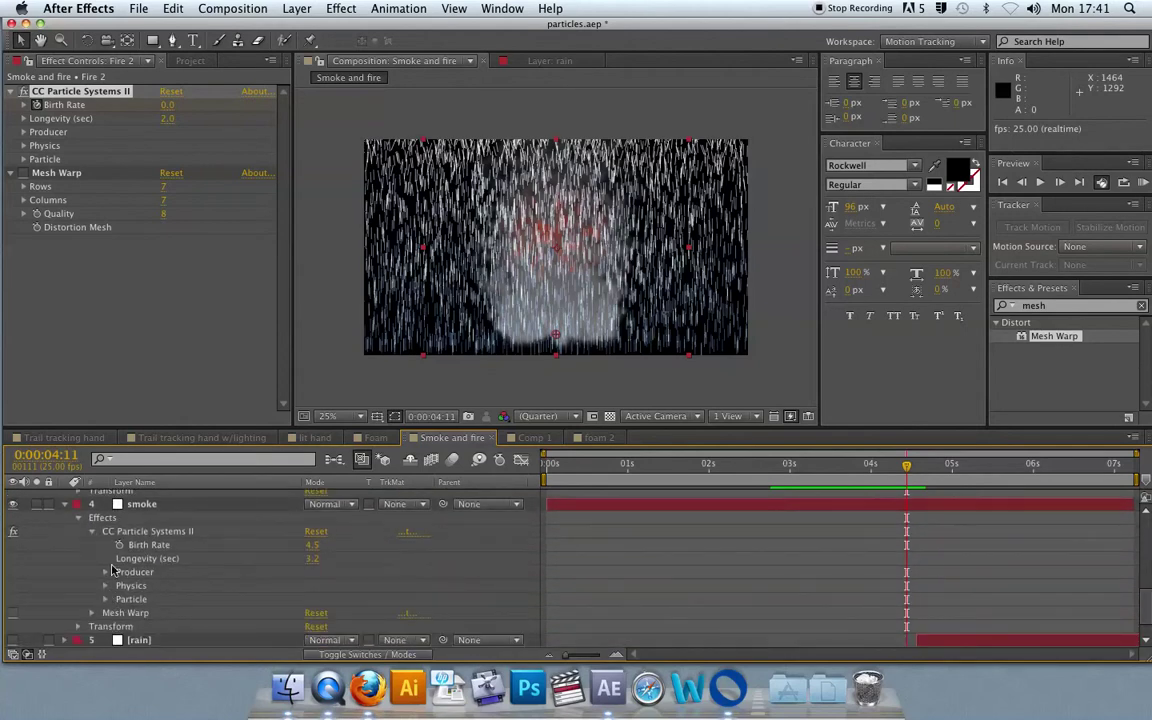
{"action": "left_click", "coordinate": [120, 545]}
- Set the smoke Birth Rate to 0.0 at 5:16 and preview the smoke fading
{"action": "key", "text": "shift+Page_Down"}
{"action": "key", "text": "shift+Page_Down"}
{"action": "key", "text": "shift+Page_Down"}
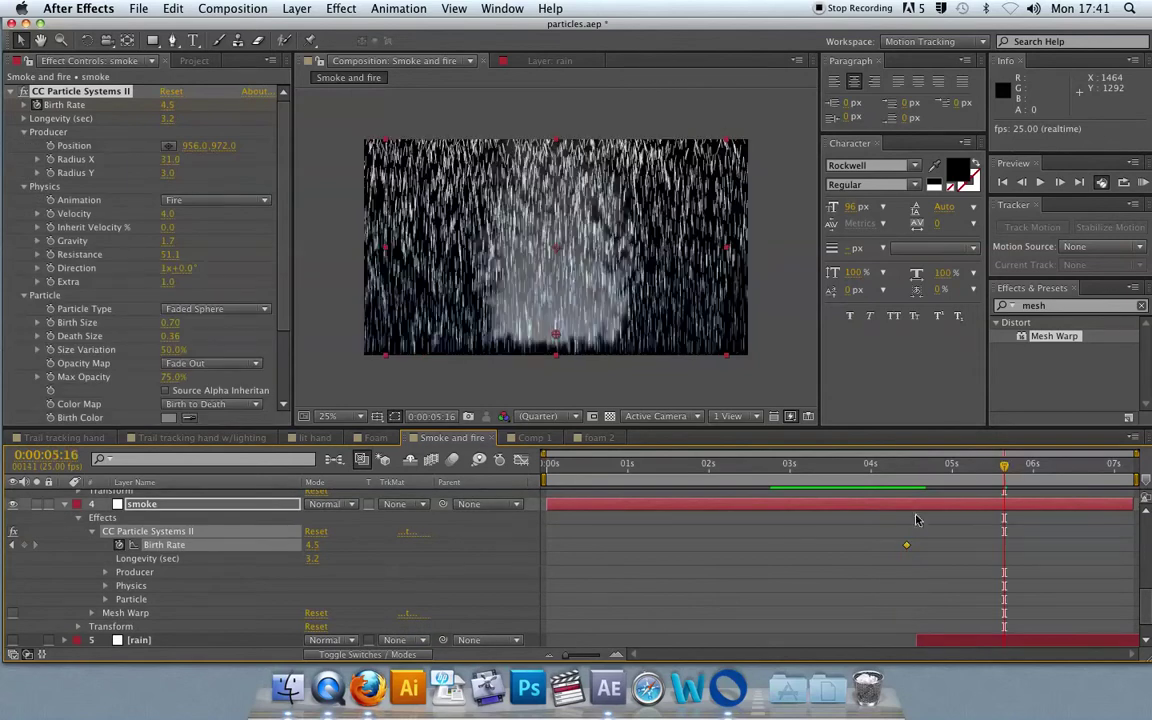
{"action": "left_click_drag", "start_coordinate": [312, 545], "coordinate": [226, 550]}
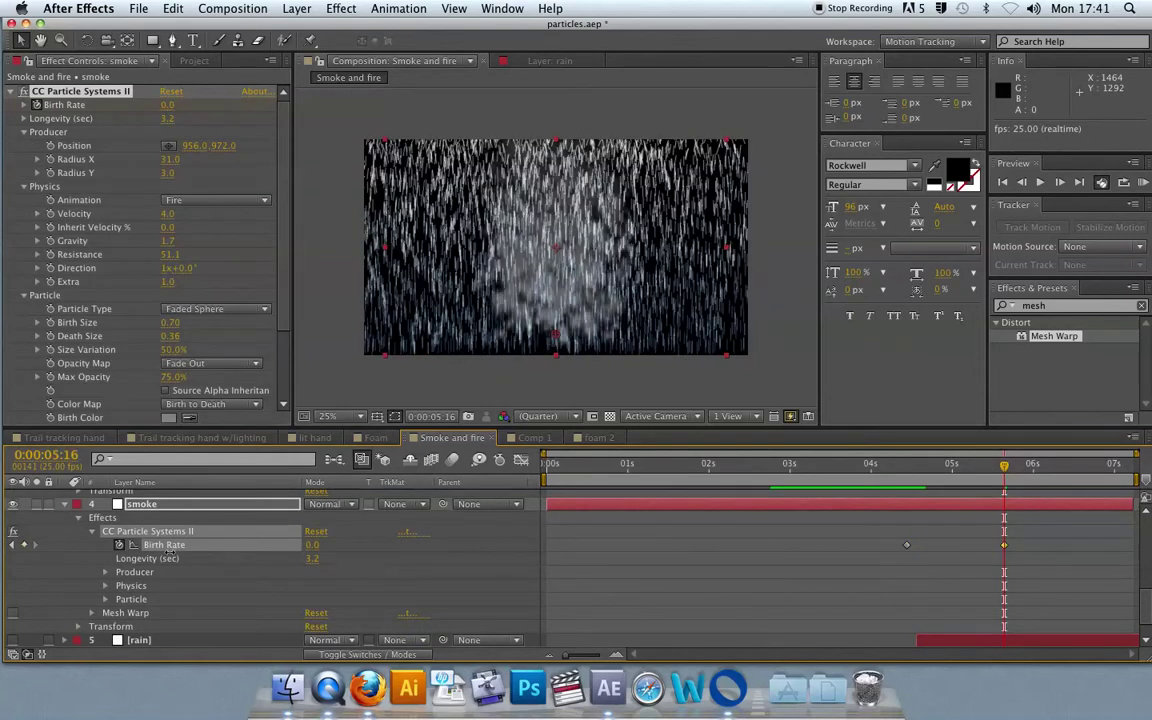
{"action": "left_click_drag", "start_coordinate": [855, 468], "coordinate": [896, 474]}
{"action": "key", "text": "KP_0"}
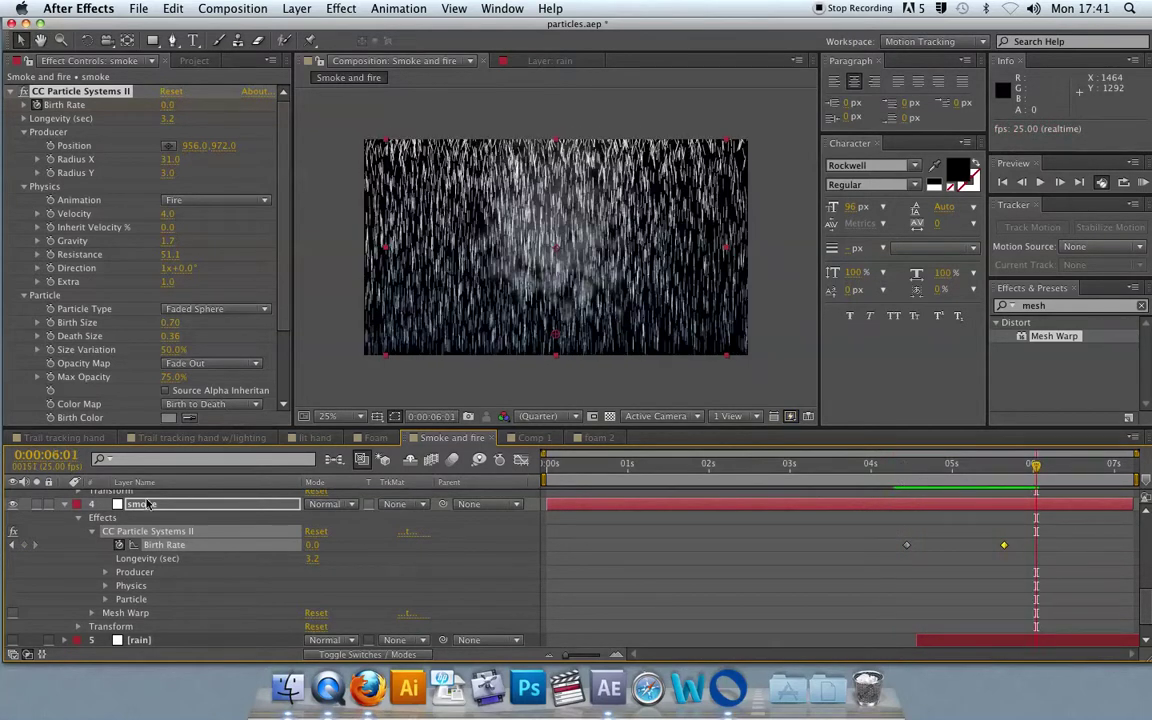
- Hide rain 2 and preview from about 3 seconds to watch the flames die out
{"action": "scroll", "coordinate": [147, 506], "scroll_direction": "up", "scroll_amount": 10}
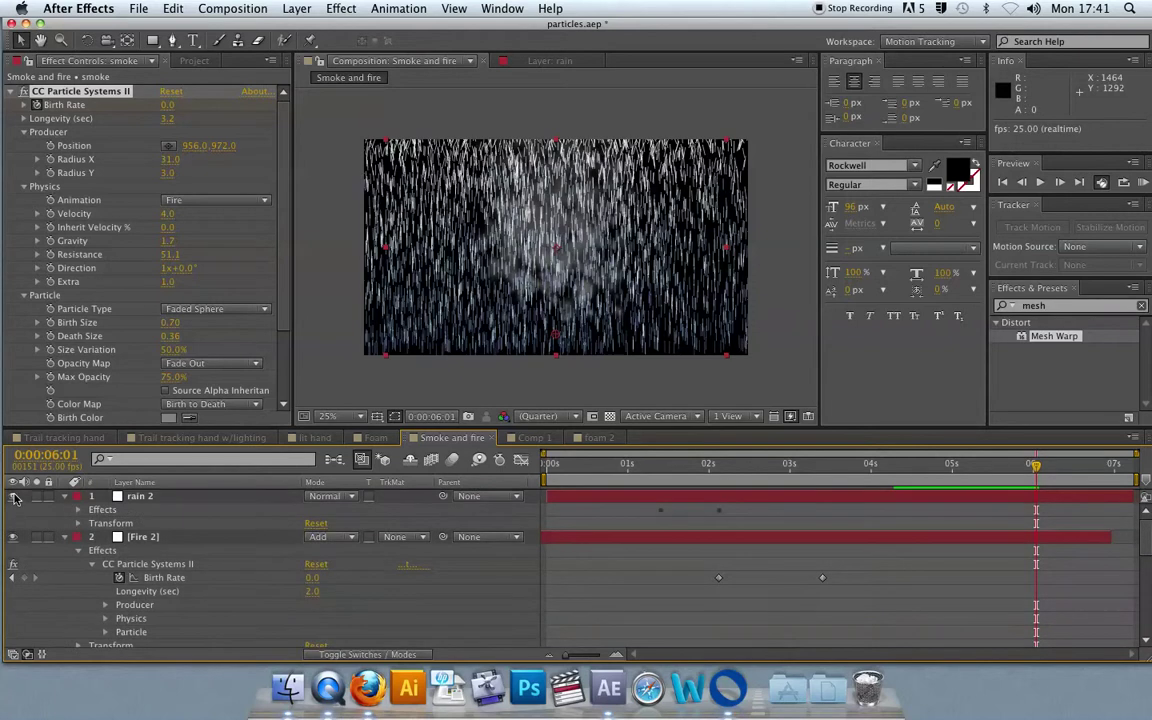
{"action": "left_click", "coordinate": [14, 497]}
{"action": "left_click", "coordinate": [788, 467]}
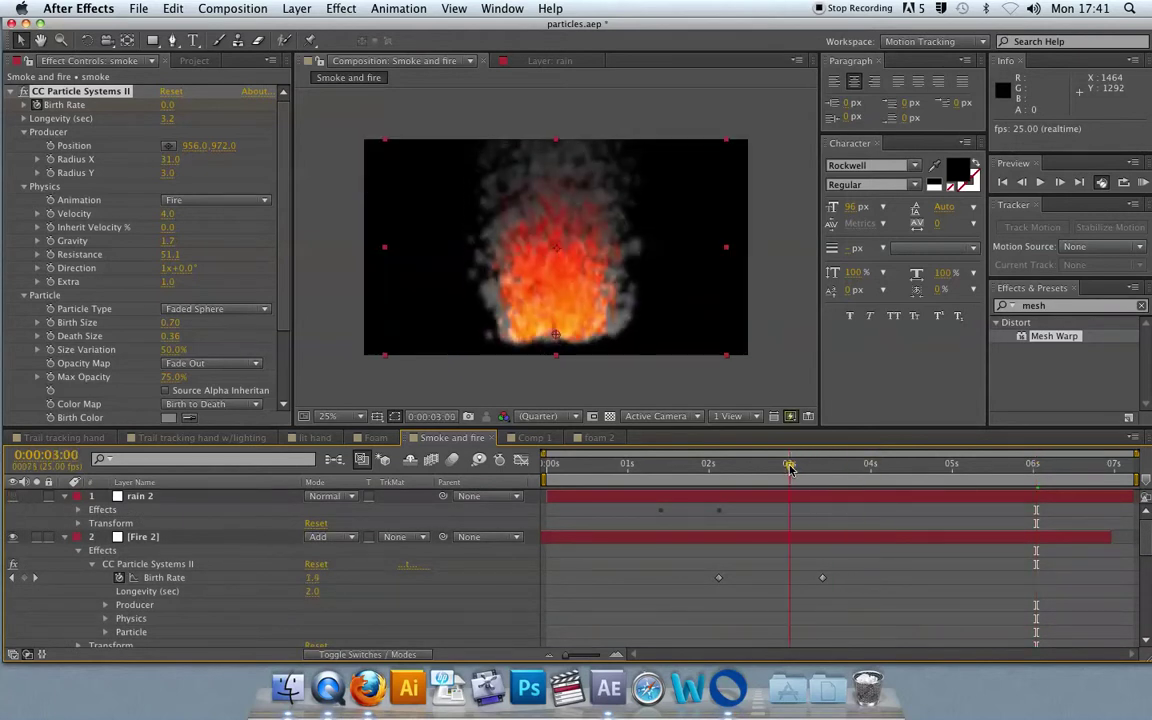
{"action": "left_click_drag", "start_coordinate": [788, 467], "coordinate": [781, 470]}
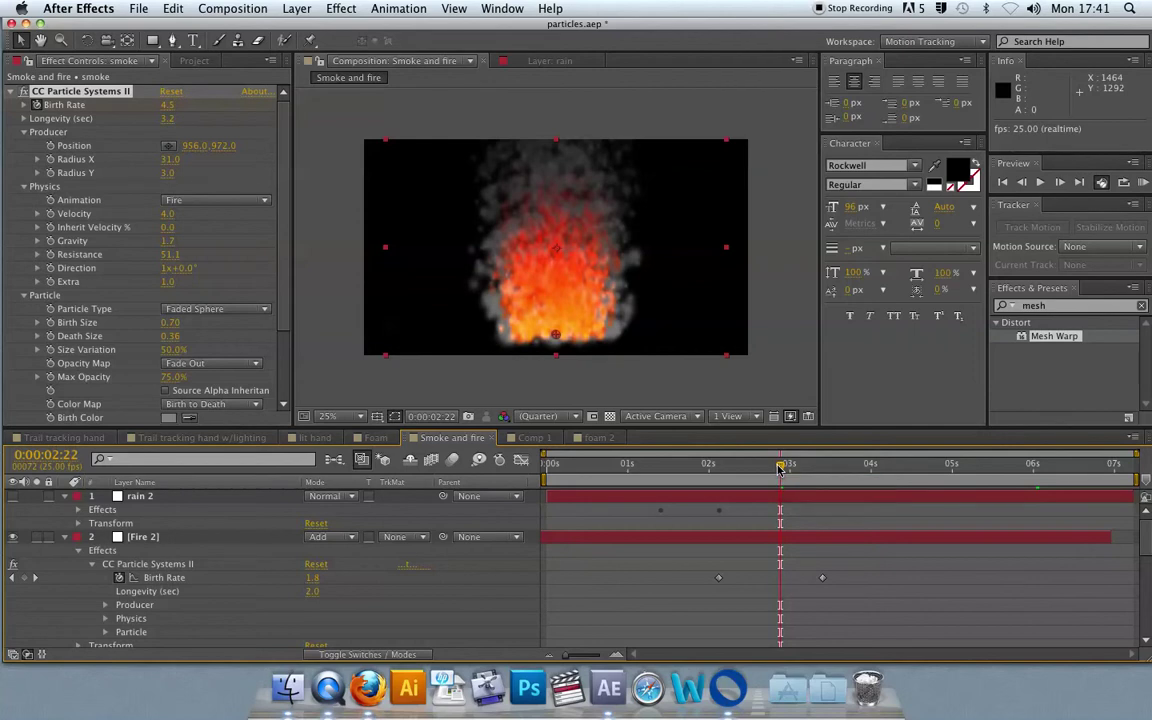
{"action": "key", "text": "KP_0"}
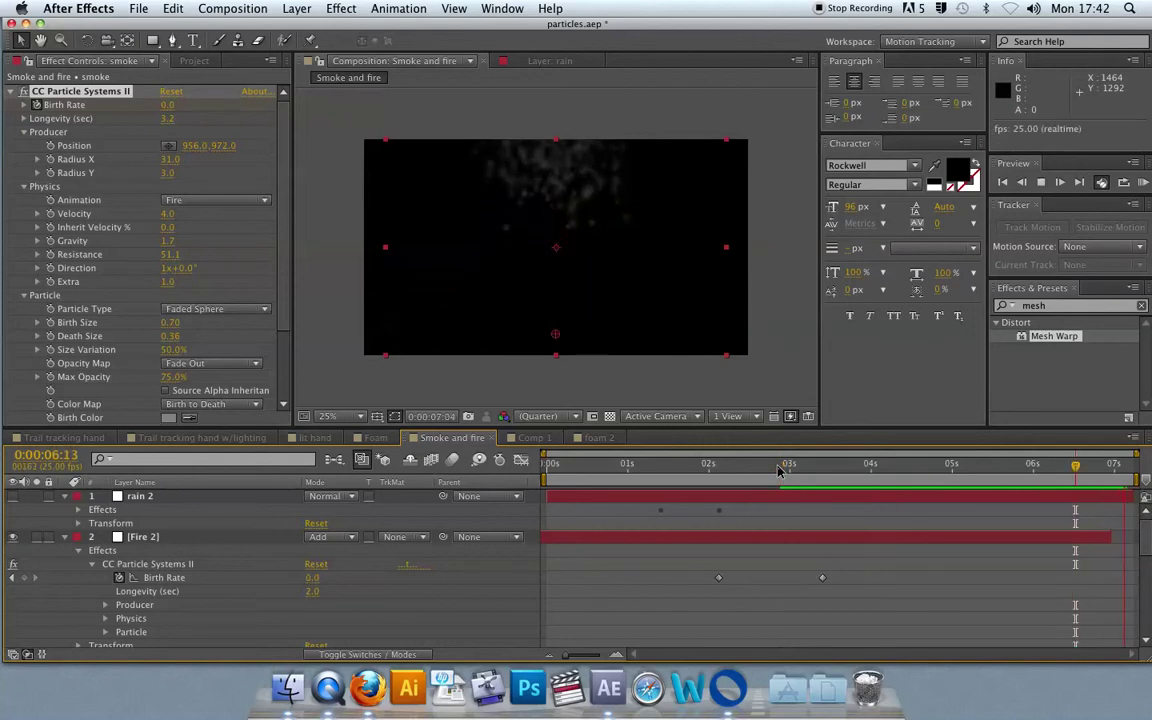
{"action": "key", "text": "space"}
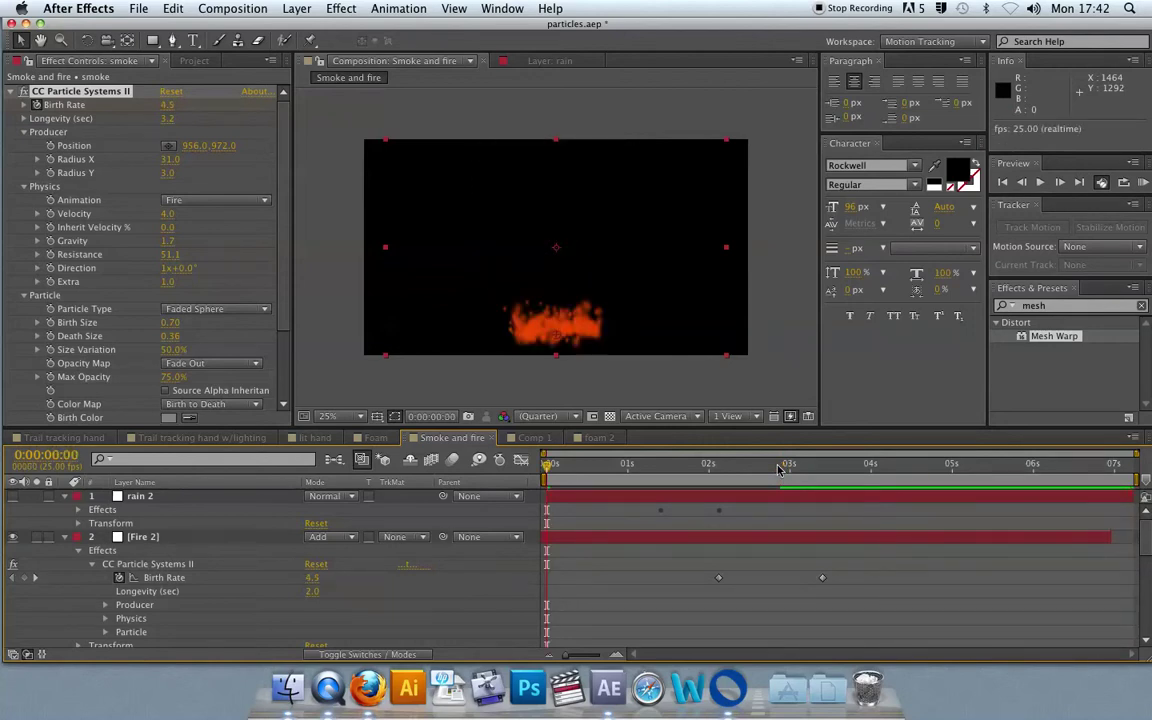
{"action": "key", "text": "space"}
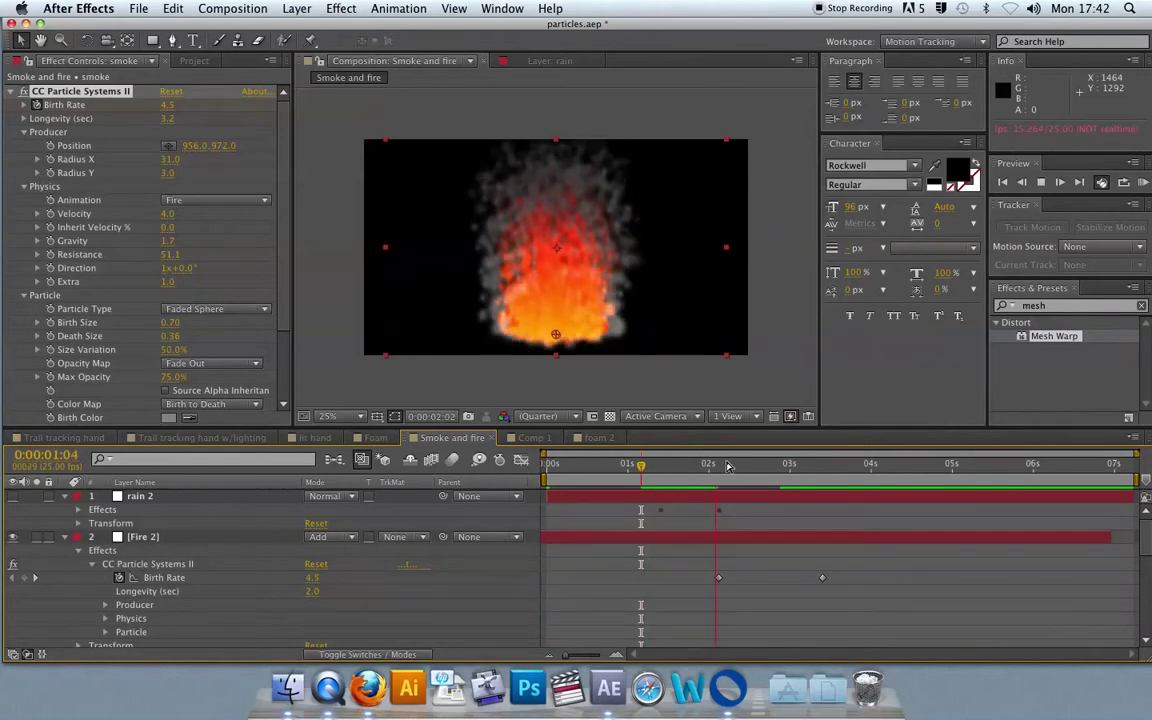
{"action": "key", "text": "space"}
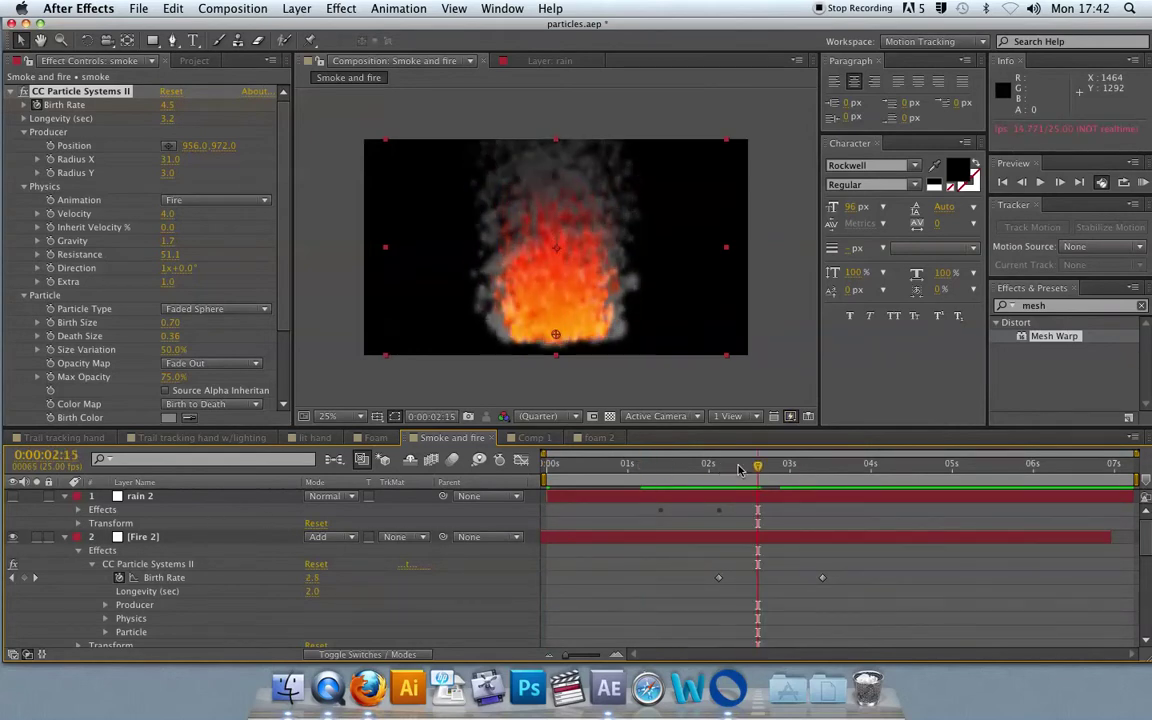
{"action": "left_click_drag", "start_coordinate": [736, 470], "coordinate": [630, 472]}
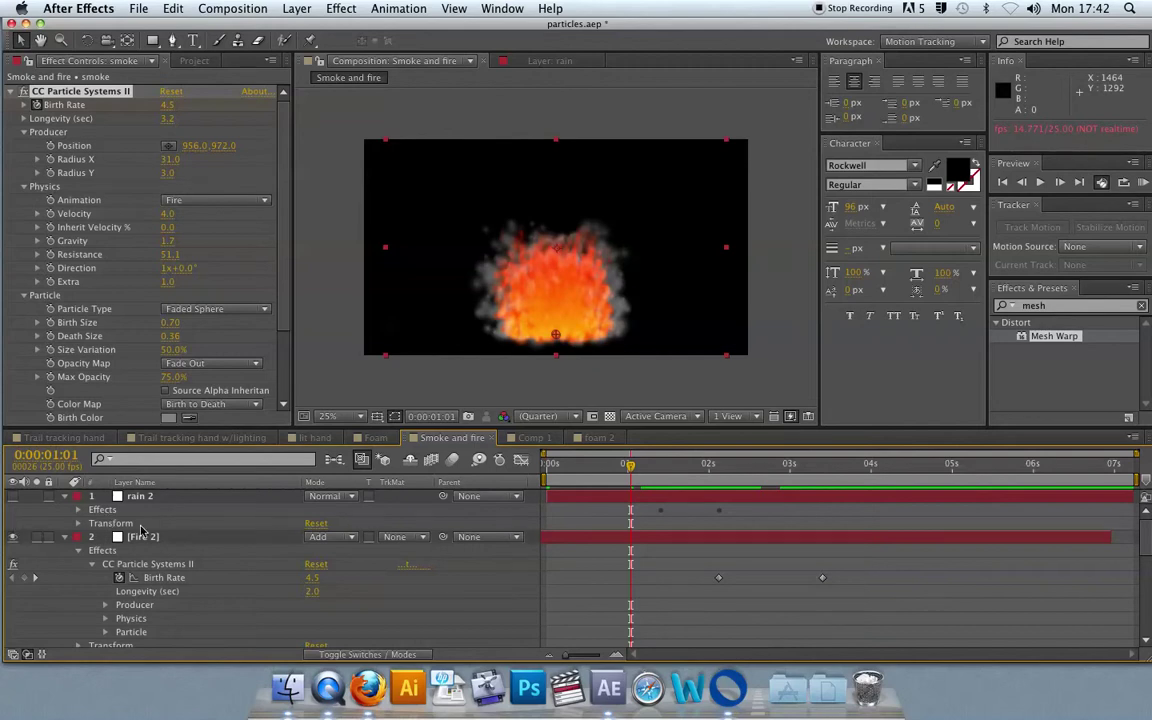
- Collapse the top layers, hide both Fire 2 layers and smoke, and show the original Fire layer
{"action": "left_click", "coordinate": [64, 496]}
{"action": "left_click", "coordinate": [65, 510]}
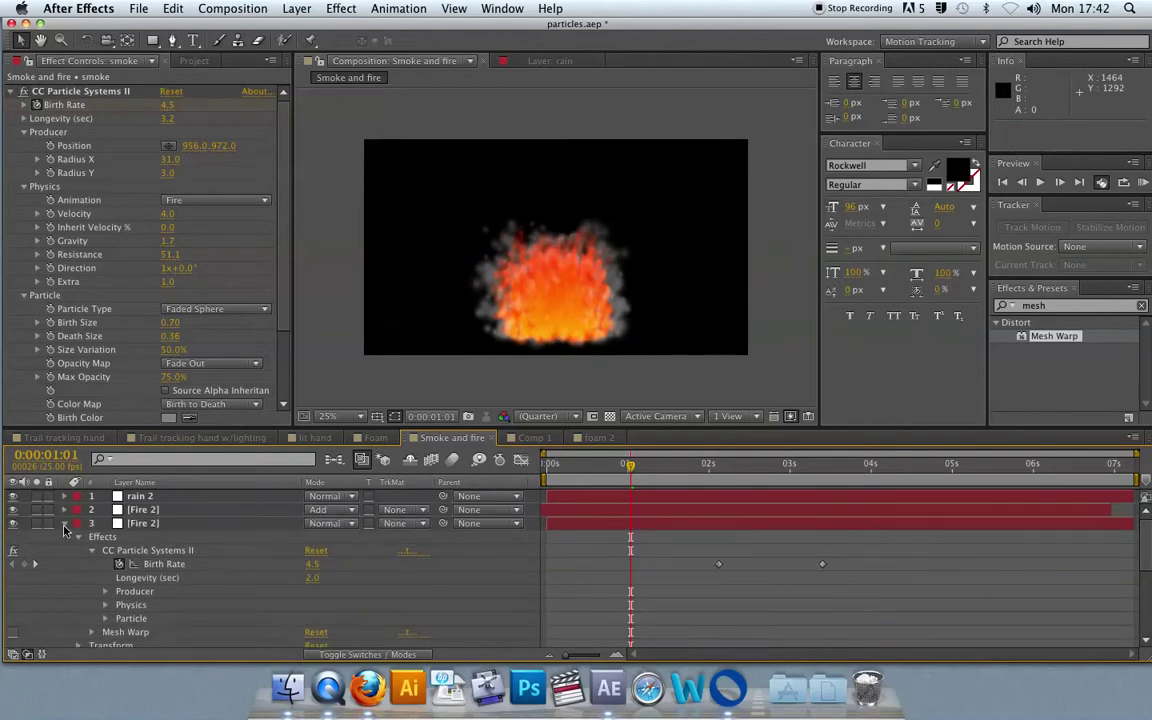
{"action": "left_click", "coordinate": [64, 523]}
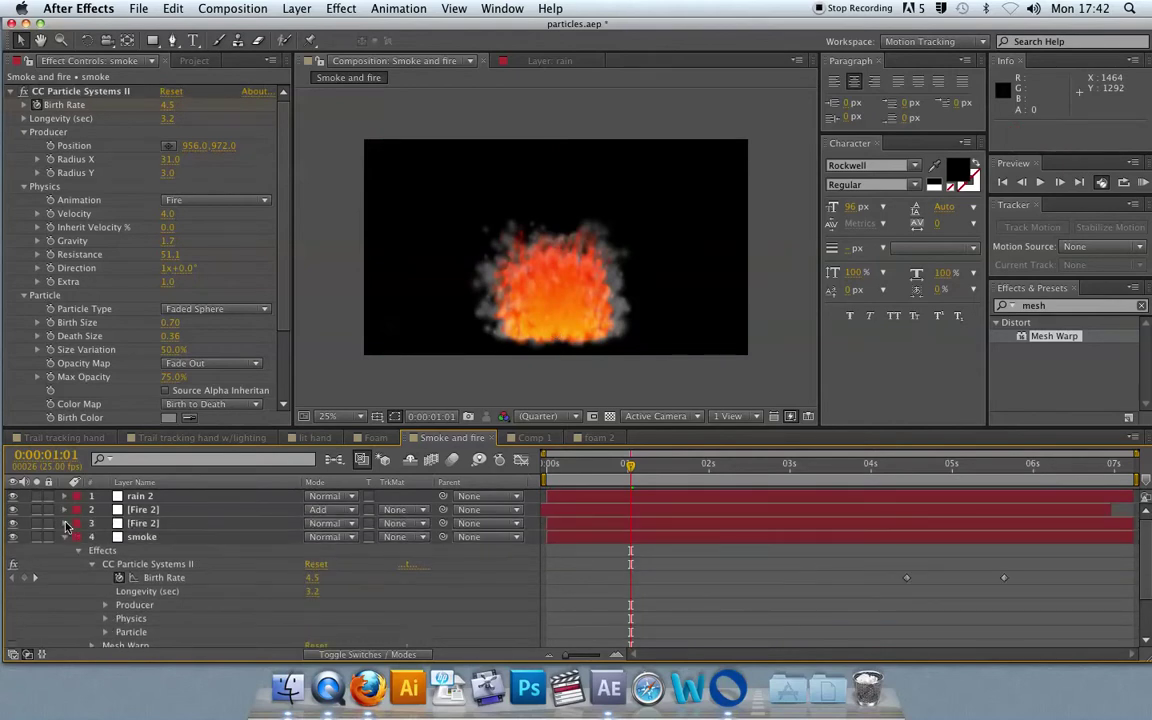
{"action": "left_click", "coordinate": [12, 510]}
{"action": "left_click", "coordinate": [13, 523]}
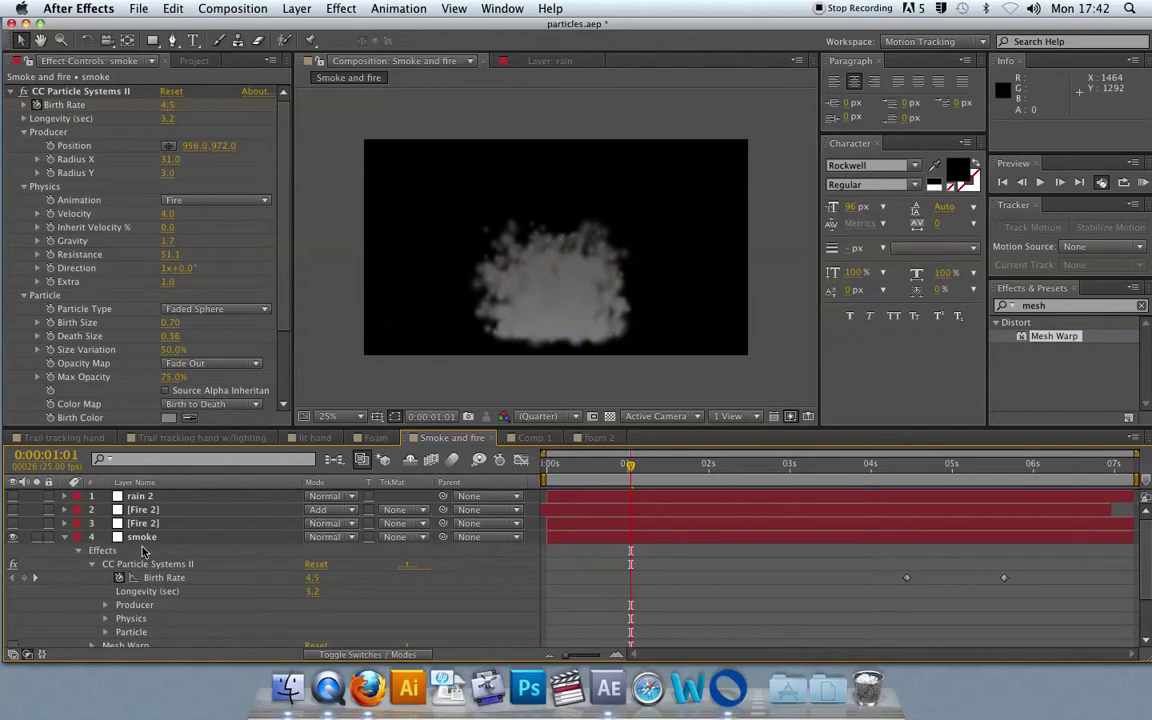
{"action": "scroll", "coordinate": [121, 562], "scroll_direction": "down", "scroll_amount": 3}
{"action": "left_click", "coordinate": [12, 626]}
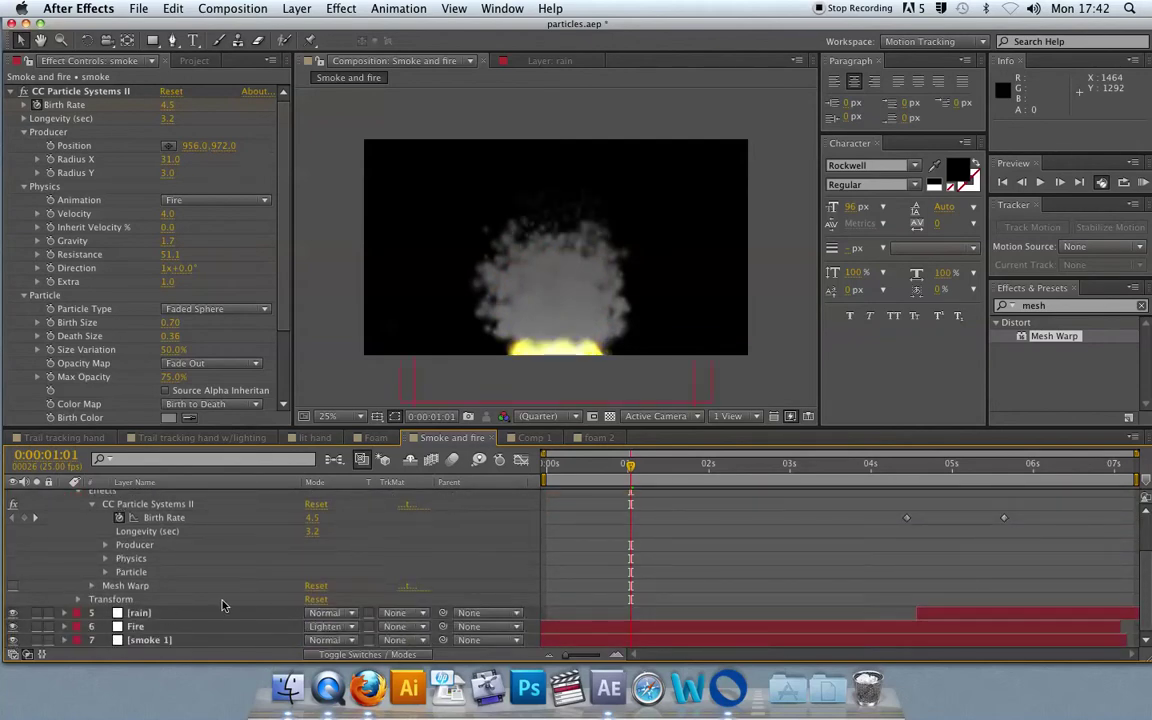
{"action": "scroll", "coordinate": [222, 606], "scroll_direction": "up", "scroll_amount": 3}
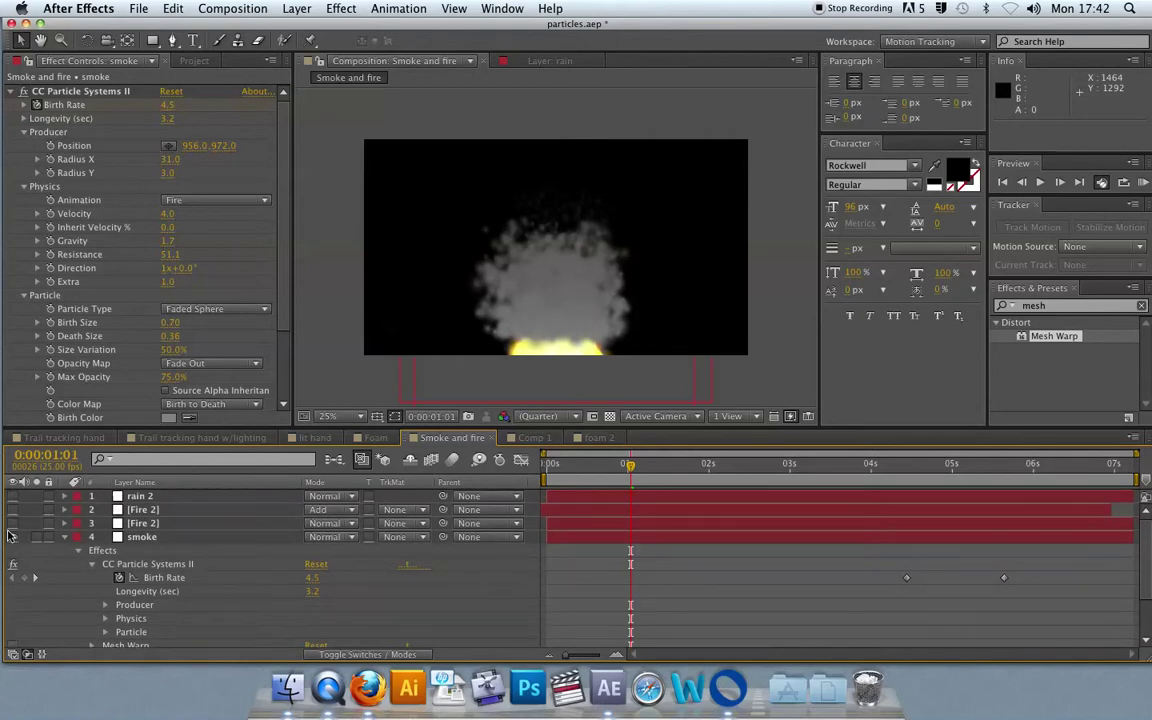
{"action": "left_click", "coordinate": [12, 537]}
- Preview the composition from the start and step a few frames in
{"action": "scroll", "coordinate": [55, 551], "scroll_direction": "down", "scroll_amount": 2}
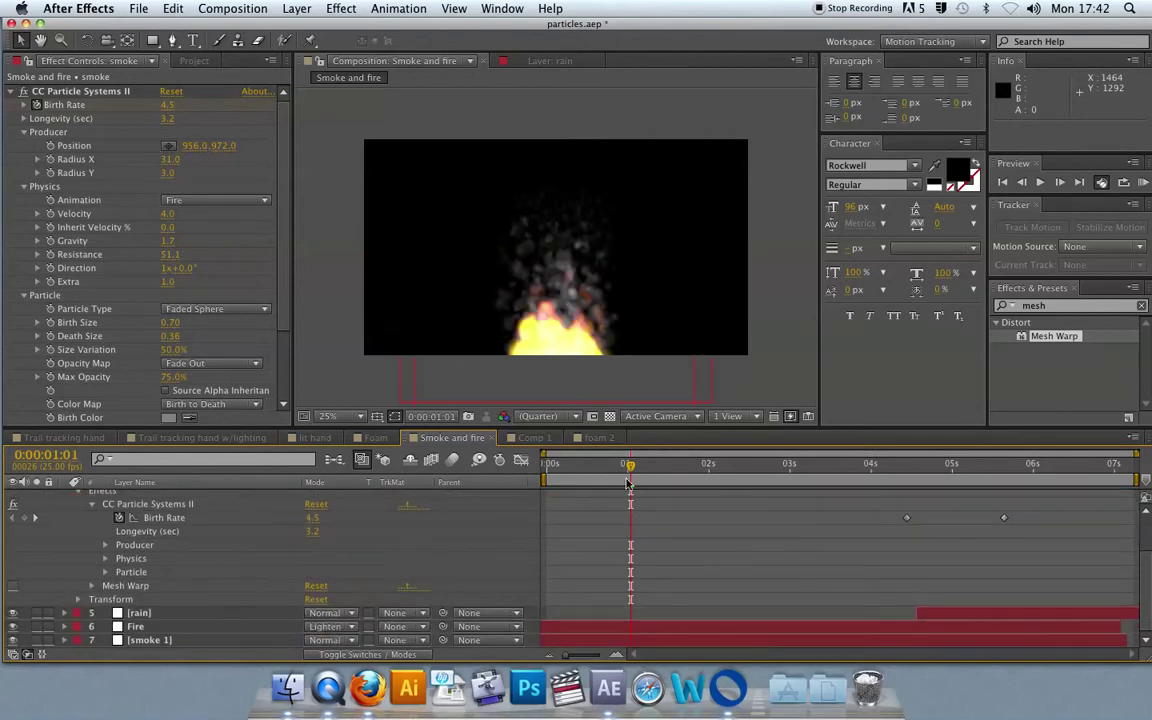
{"action": "left_click", "coordinate": [549, 466]}
{"action": "key", "text": "space"}
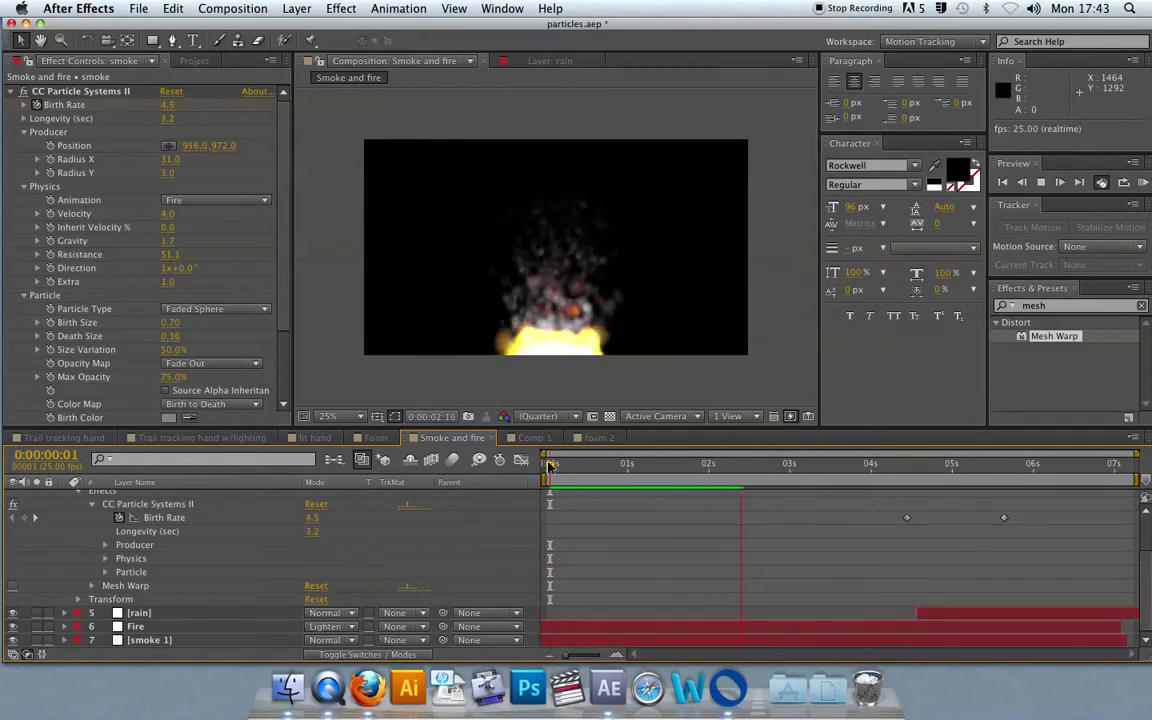
{"action": "left_click_drag", "start_coordinate": [549, 466], "coordinate": [565, 466]}
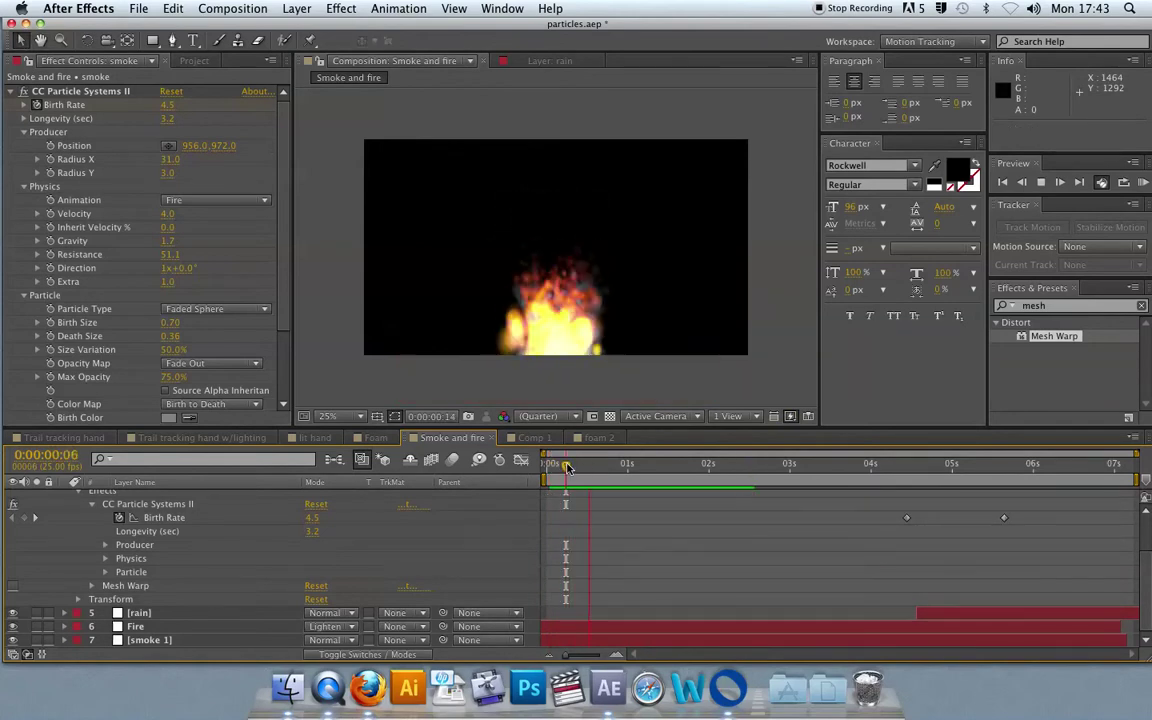